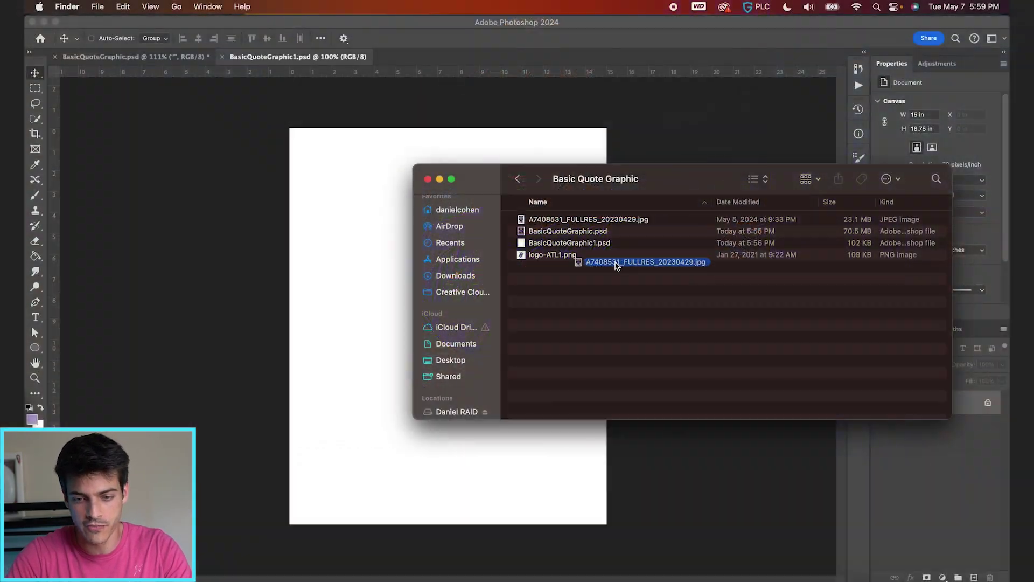
Step: Place A7408531_FULLRES_20230429.jpg on the canvas, scale it to 300% and reposition it to frame the clapping player
drag(604, 263, 434, 490)
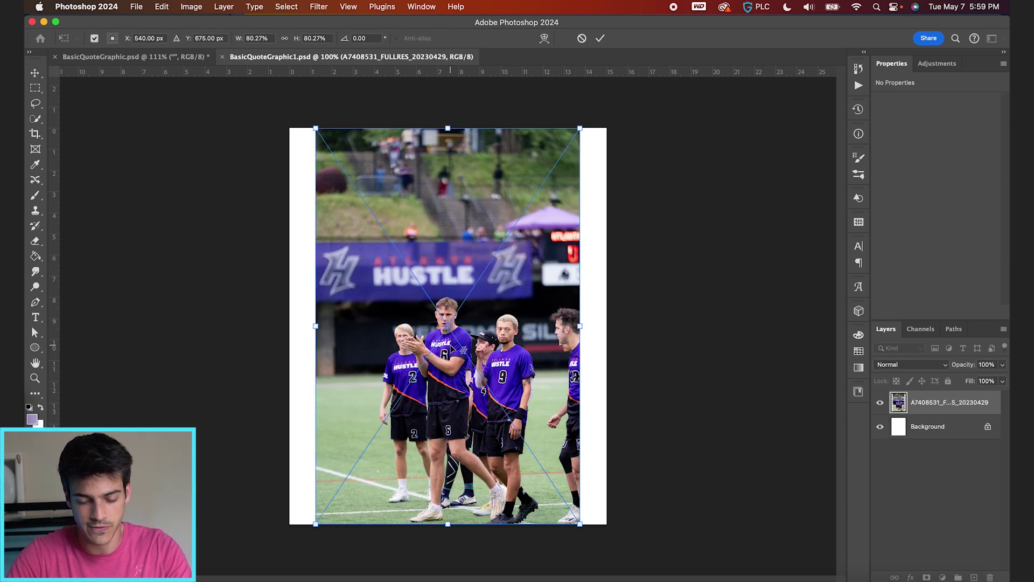
click(284, 38)
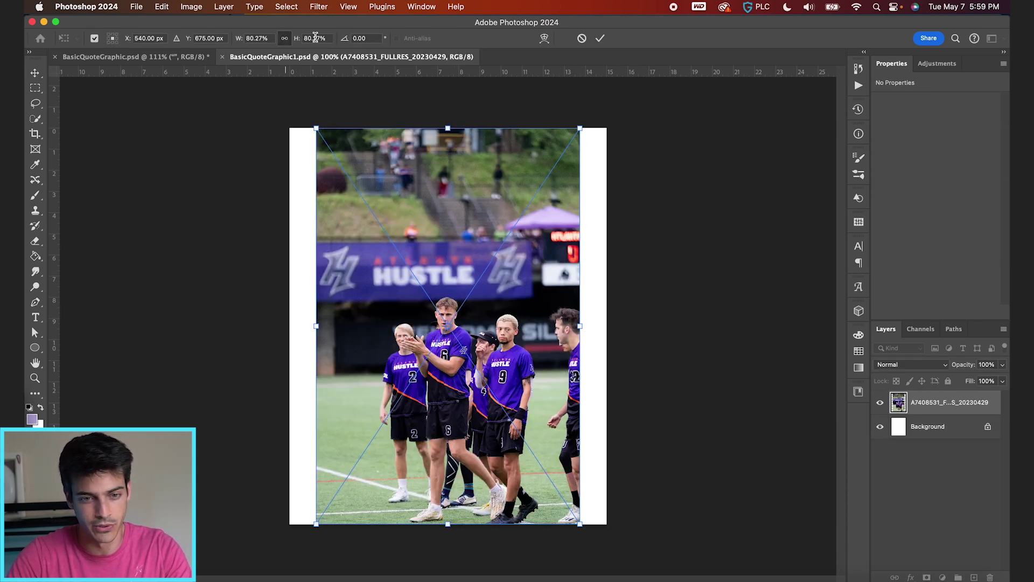
text(300)
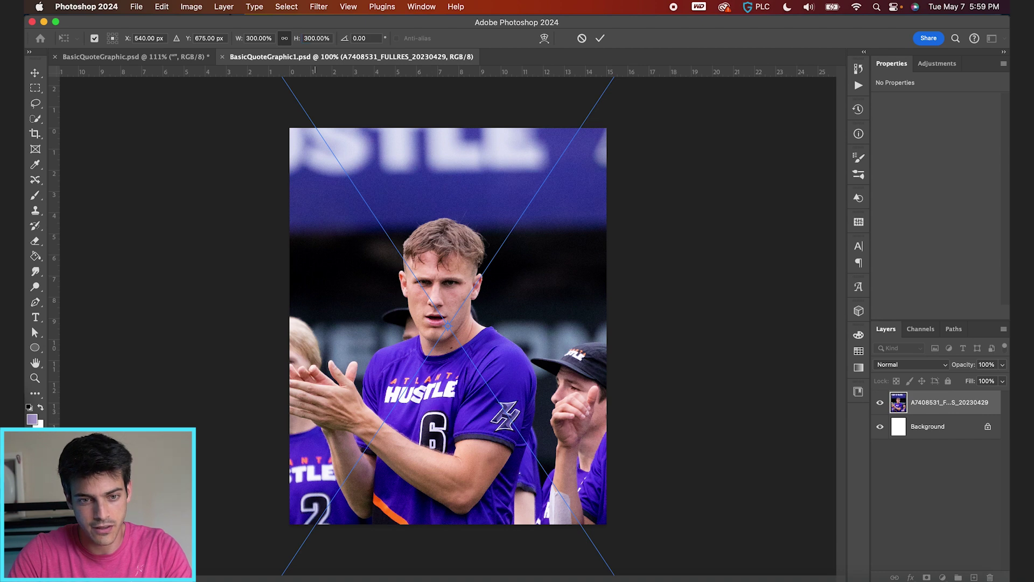
key(Return)
drag(449, 388, 421, 266)
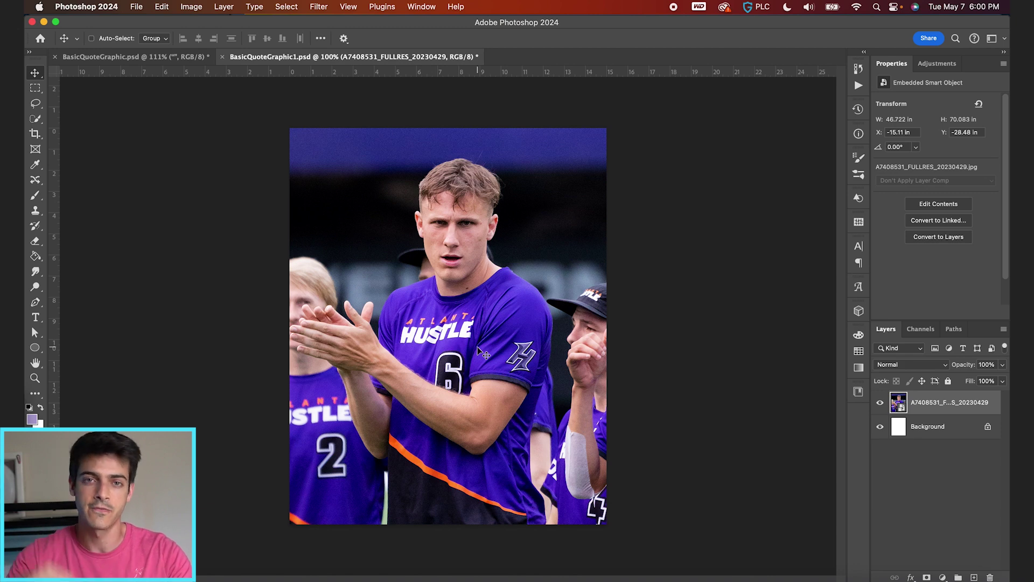
scroll(480, 286, up, 3)
scroll(480, 286, down, 1)
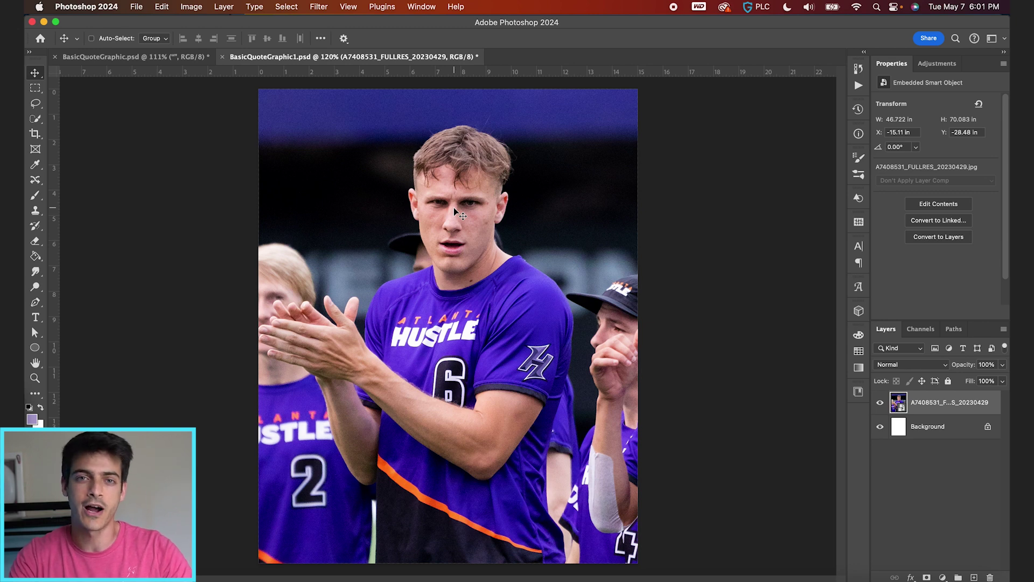
scroll(454, 208, down, 2)
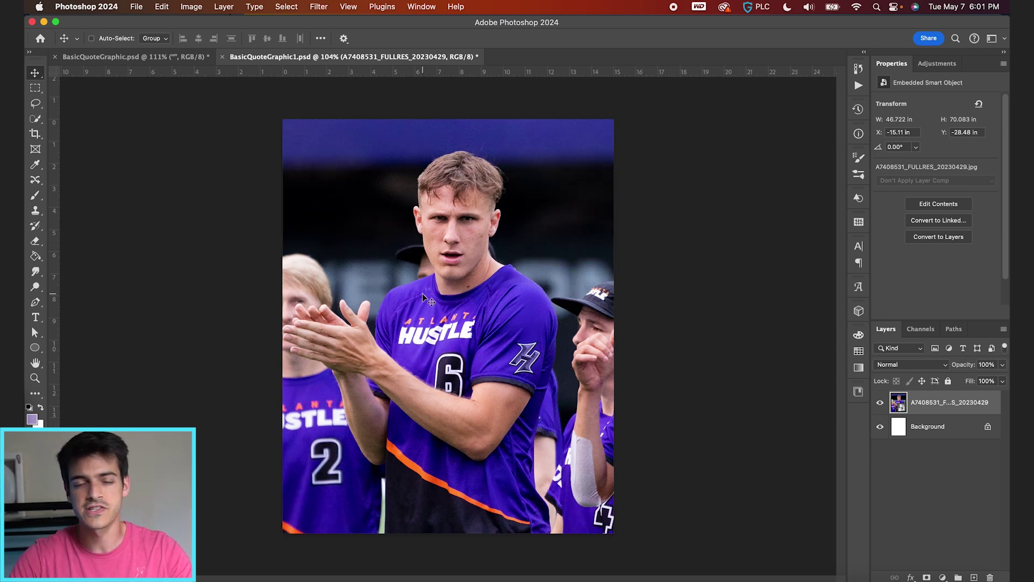
Step: Add a linear black-to-transparent gradient above the photo, fading upward from near the bottom edge to the player's collar at about 69% scale
key(super+shift+alt+n)
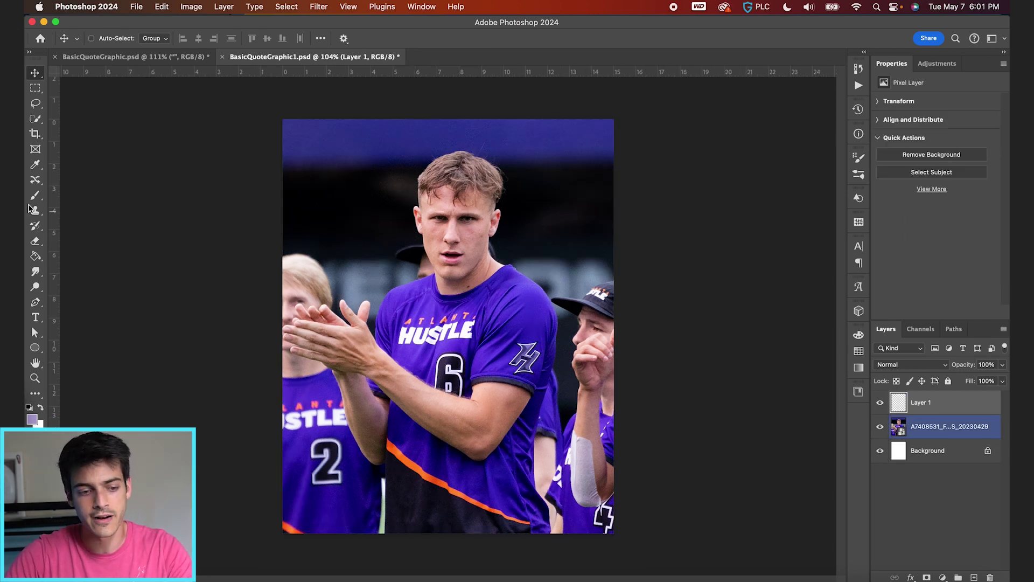
click(36, 256)
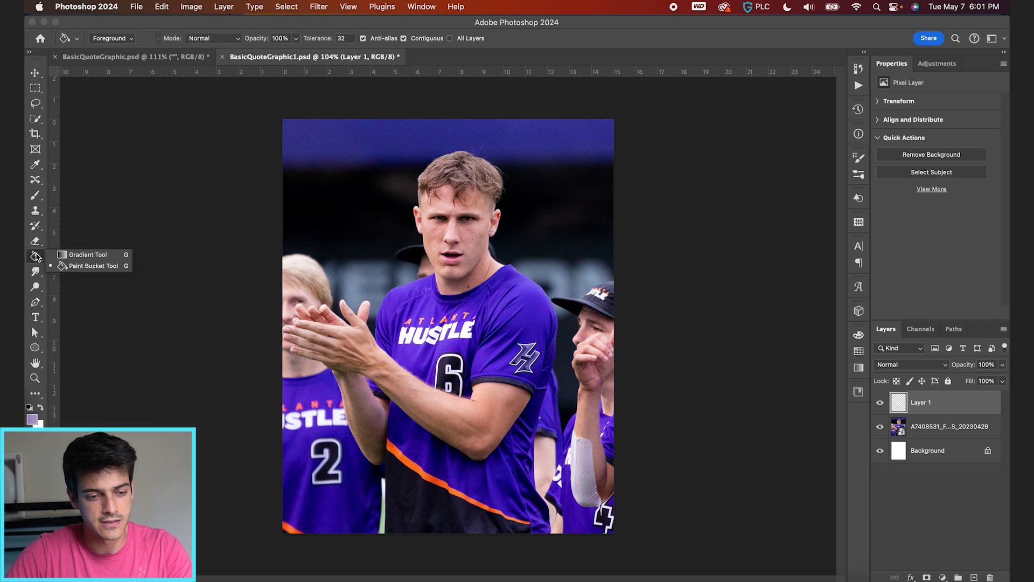
click(78, 257)
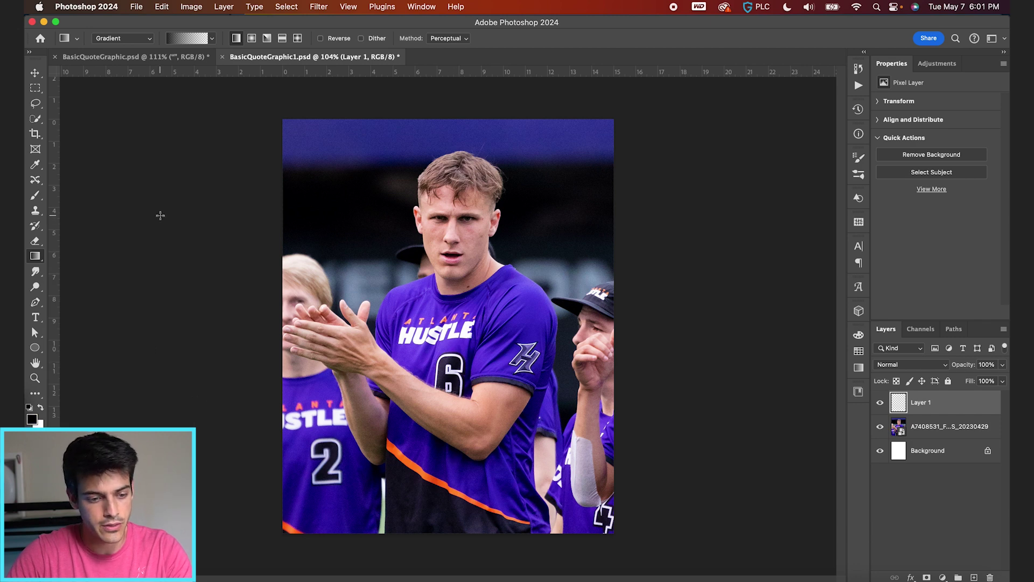
click(187, 39)
click(128, 59)
click(163, 81)
click(197, 28)
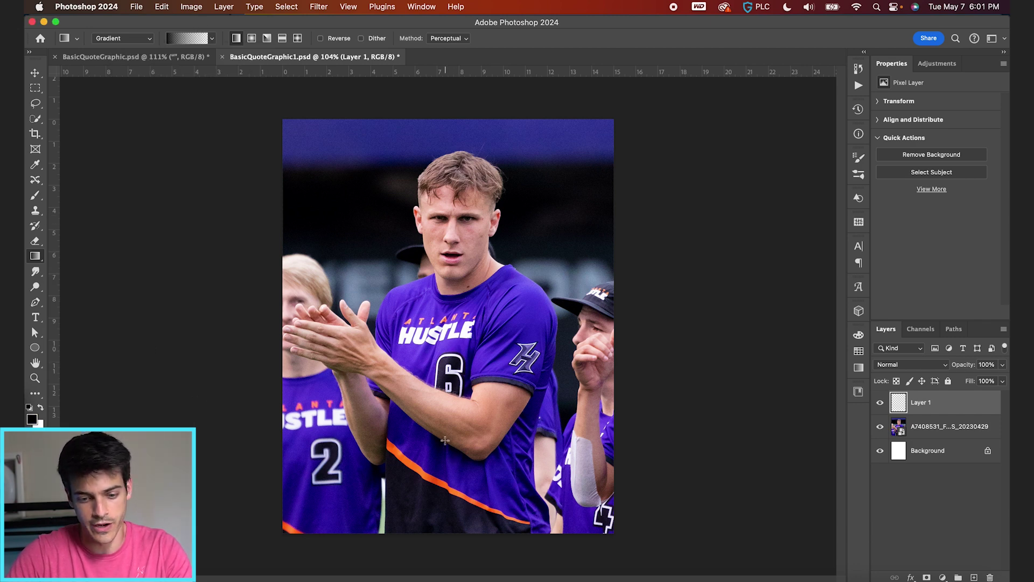
drag(444, 470, 445, 343)
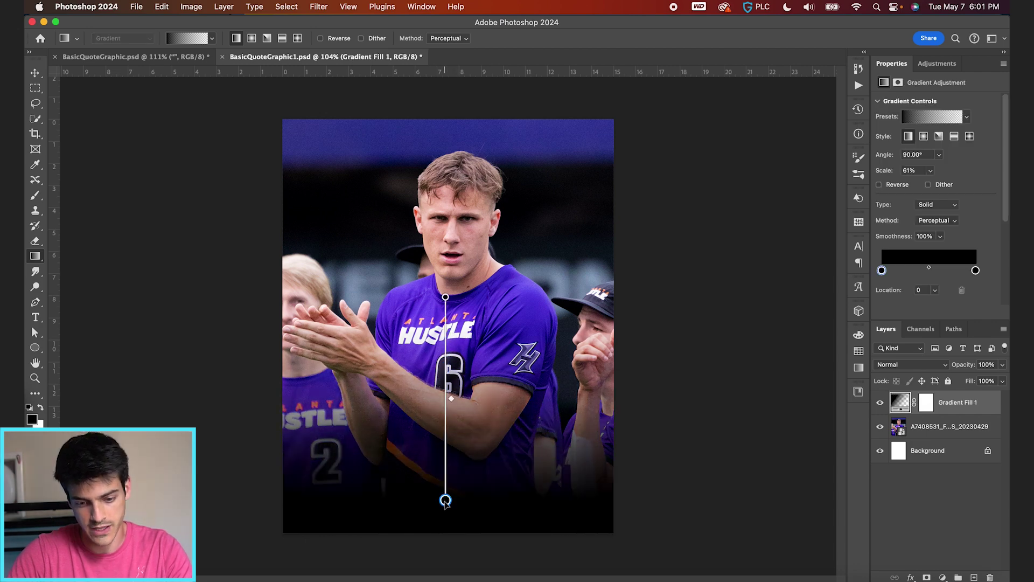
drag(445, 501, 445, 507)
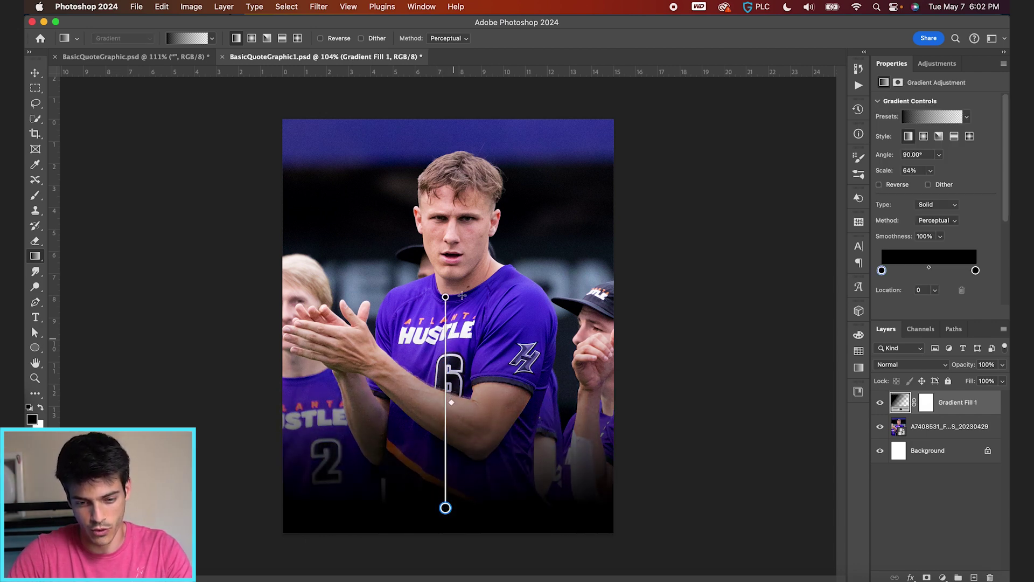
drag(445, 296, 445, 280)
key(v)
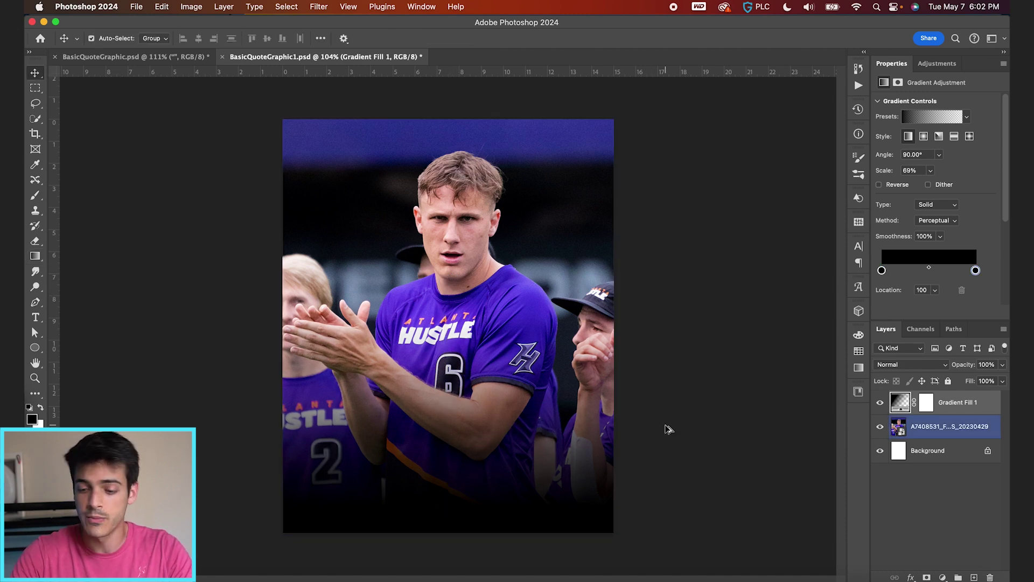
Step: Add a white paragraph text box across the photo's lower part reading "WE WERE DEAD SET ON BEING ALL IN FOR EVERY SINGLE QUARTER OF THE GAME."
key(super+alt+shift+n)
key(t)
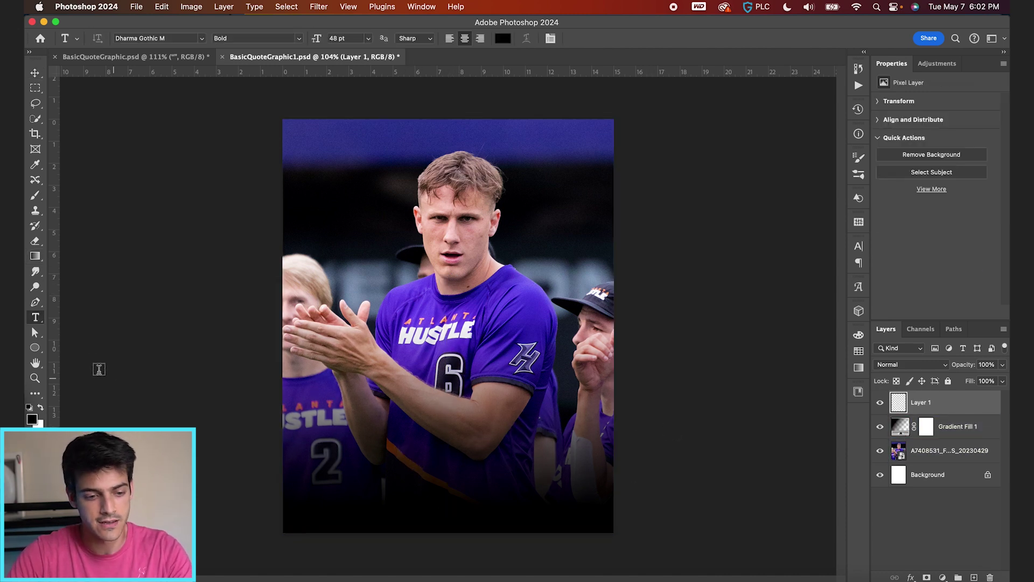
key(x)
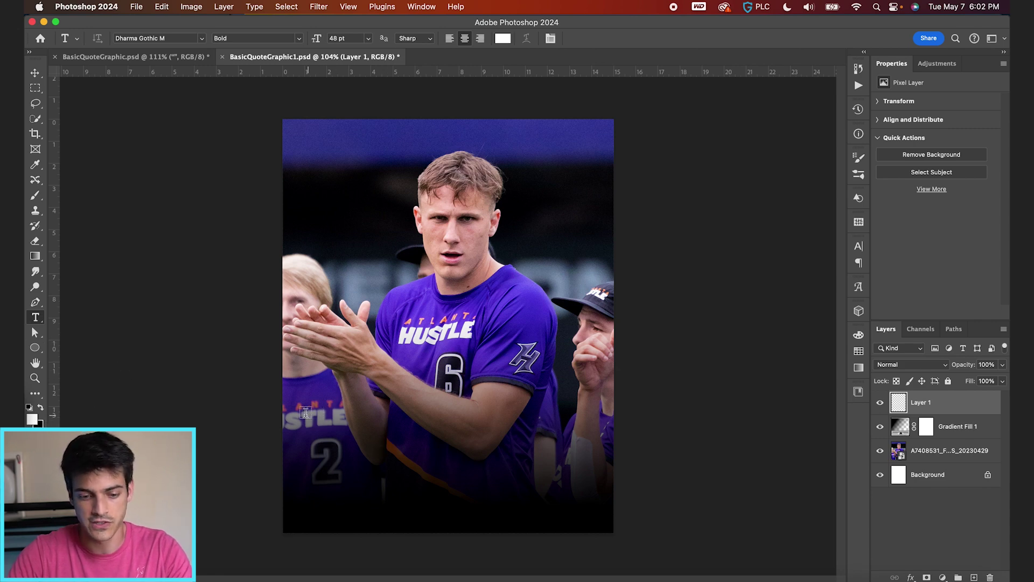
drag(304, 405, 594, 509)
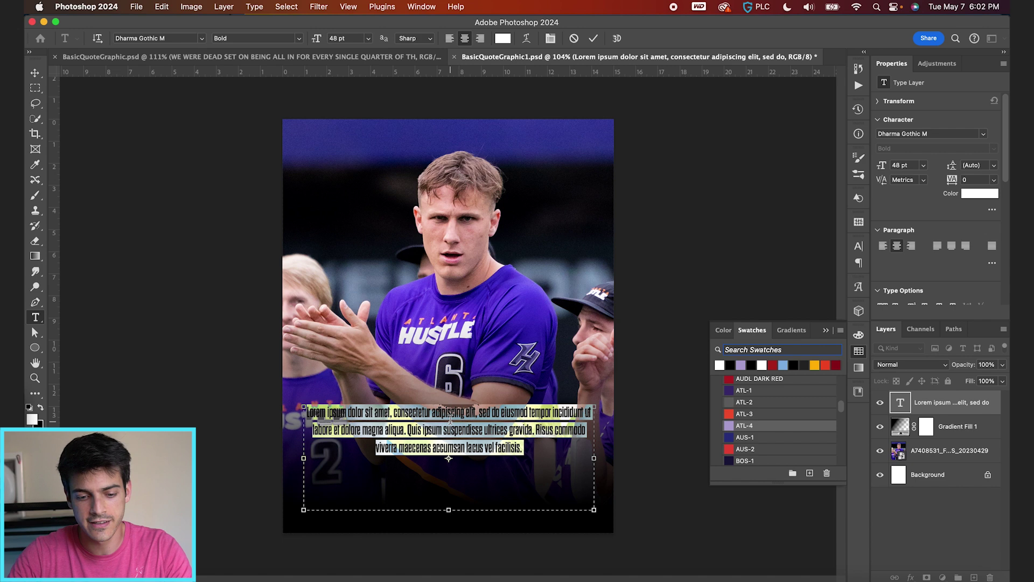
text(WE WERE DEAD SET ON BEING ALL IN FOR EVERY SINGLE QUARTER OF THE GAME.)
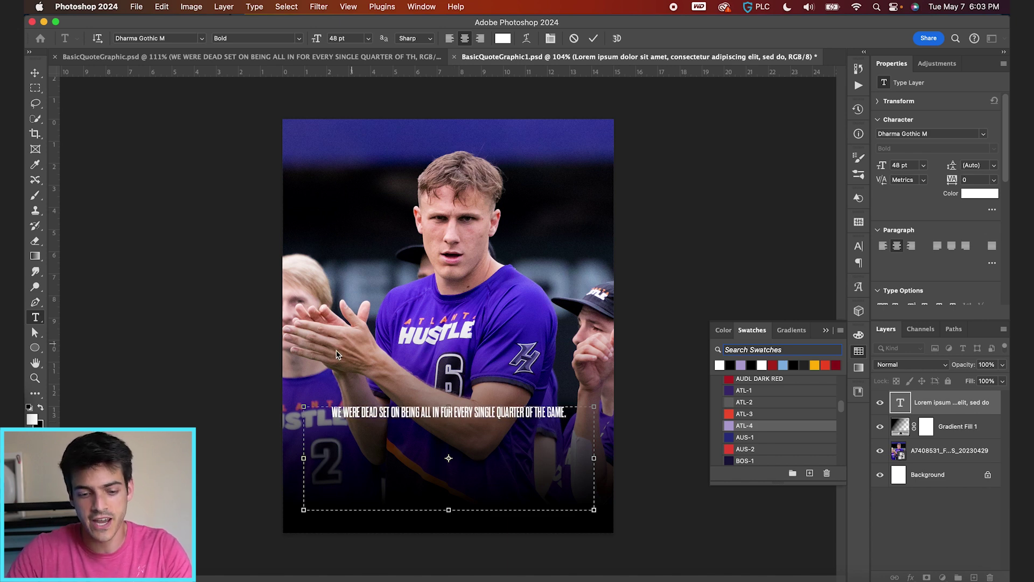
Step: Set the quote text to 115 pt with 103 pt leading and move it down into the dark gradient area
key(super+a)
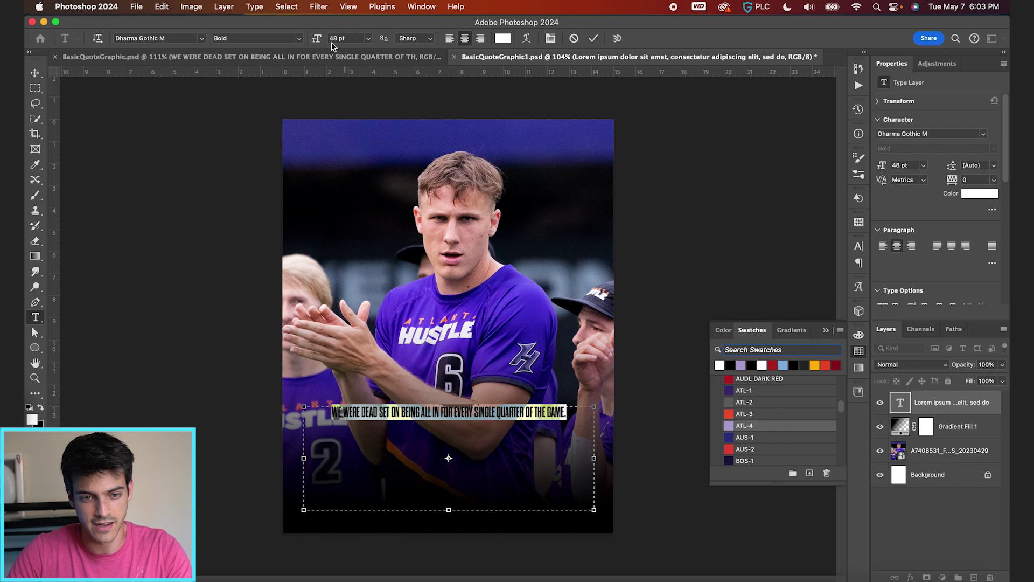
drag(316, 41, 355, 42)
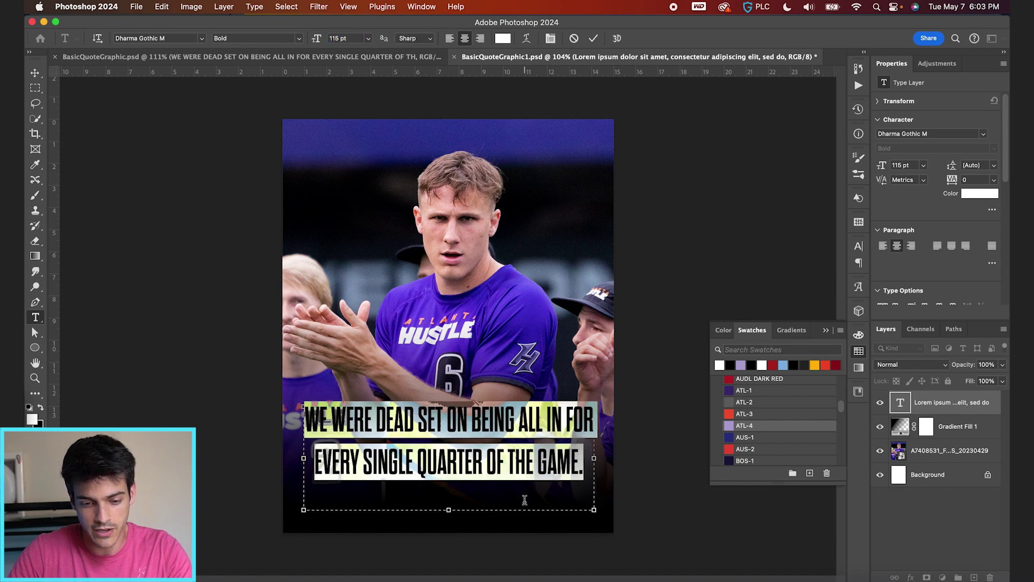
click(550, 38)
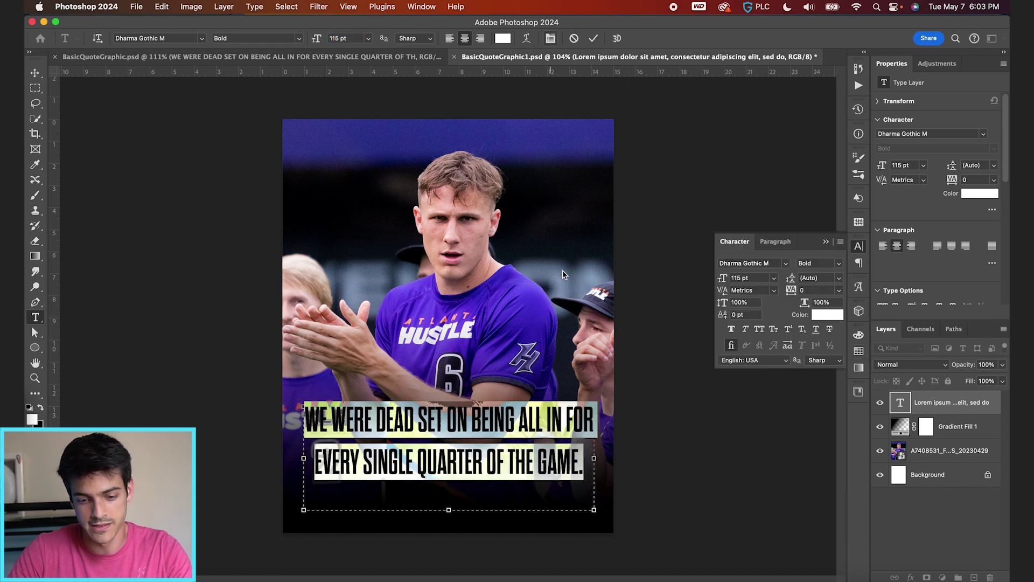
drag(791, 282, 769, 282)
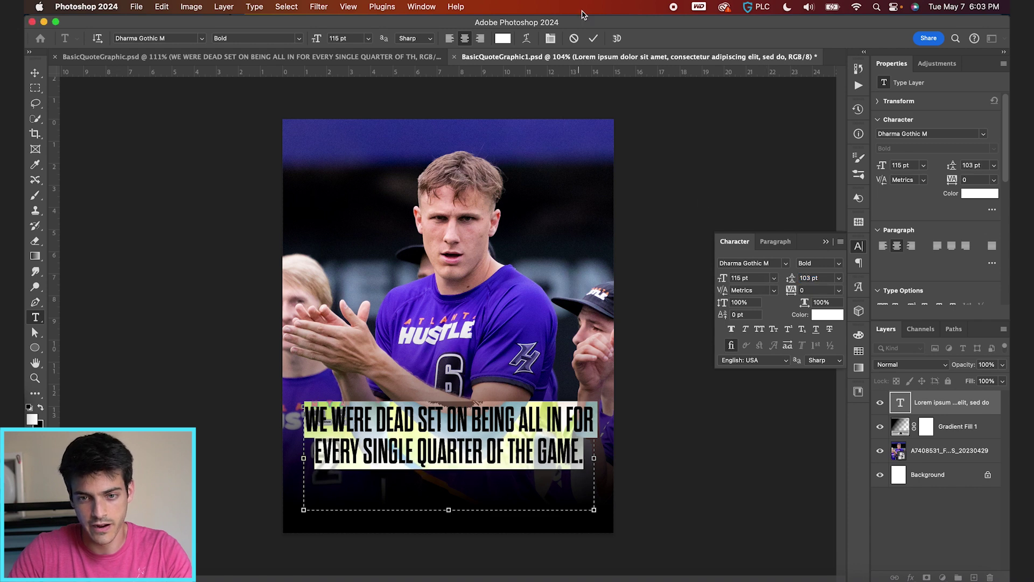
click(593, 38)
key(v)
drag(544, 361, 543, 383)
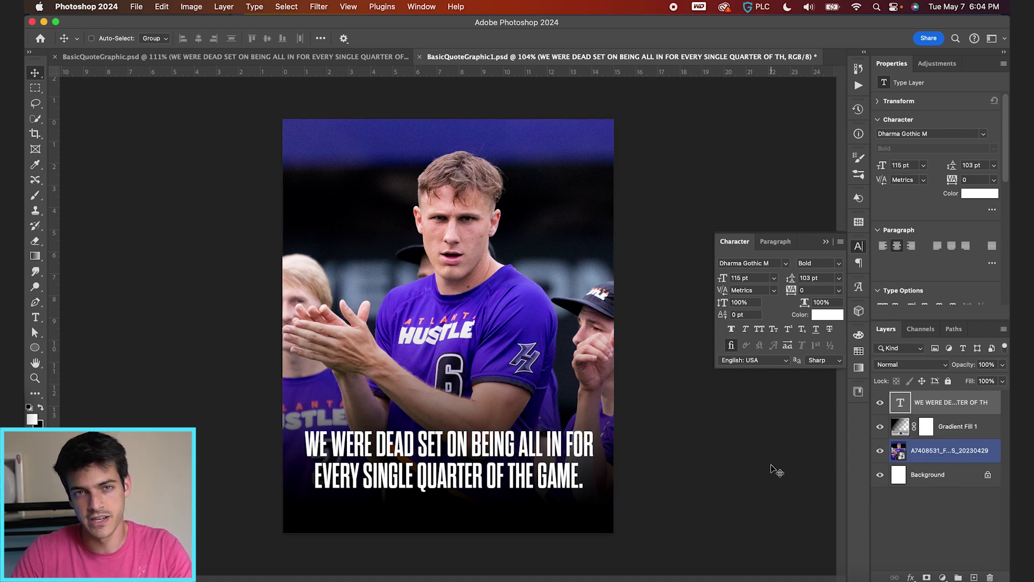
Step: Using the grid as a guide, scale the quote text to about 114 pt so it fits within one-inch side margins
key(super+semicolon)
key(super+apostrophe)
key(super+semicolon)
scroll(525, 485, up, 5)
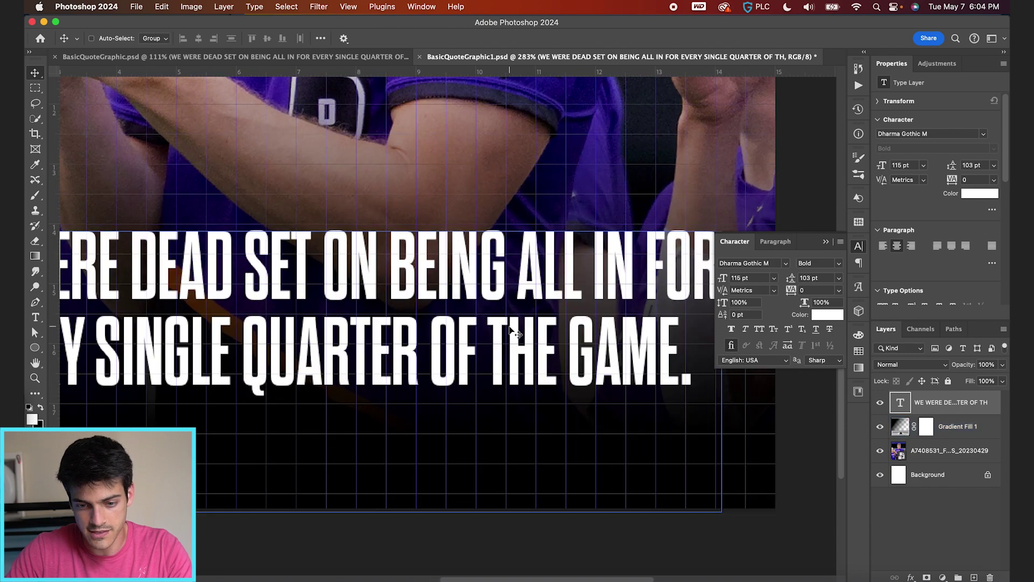
scroll(512, 332, right, 5)
scroll(519, 317, up, 2)
super+click(574, 307)
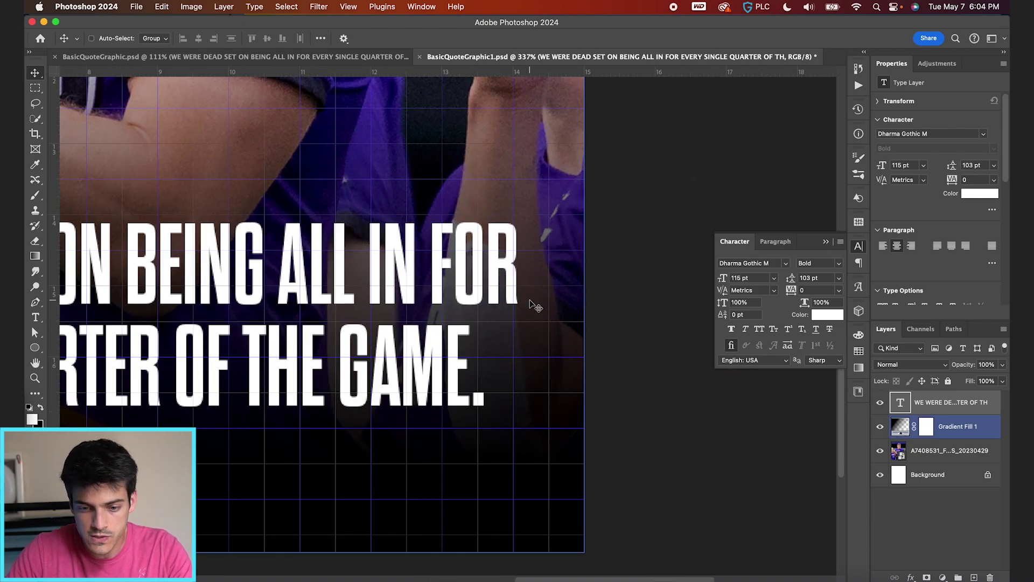
scroll(560, 311, left, 10)
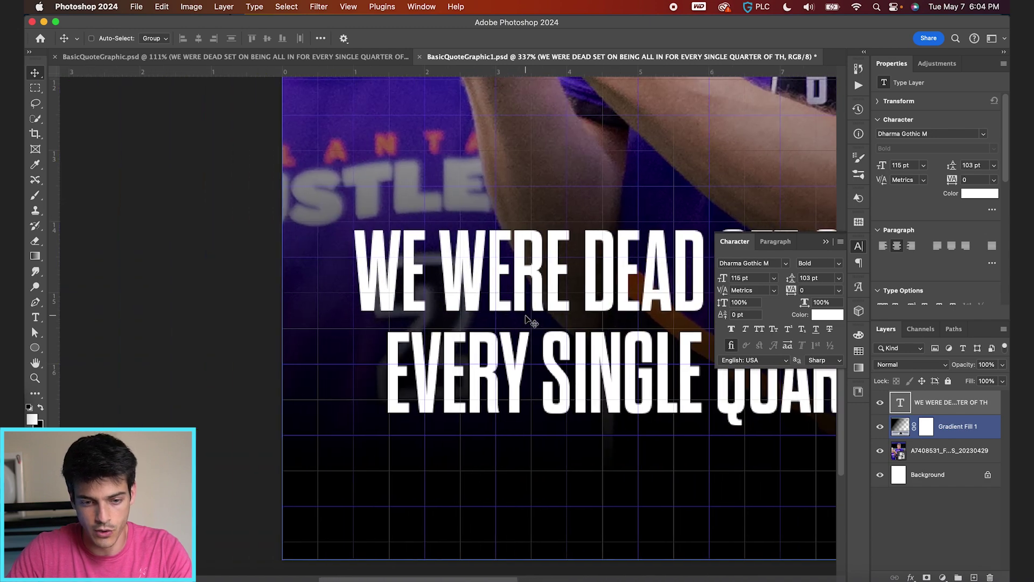
super+click(385, 282)
key(super+a)
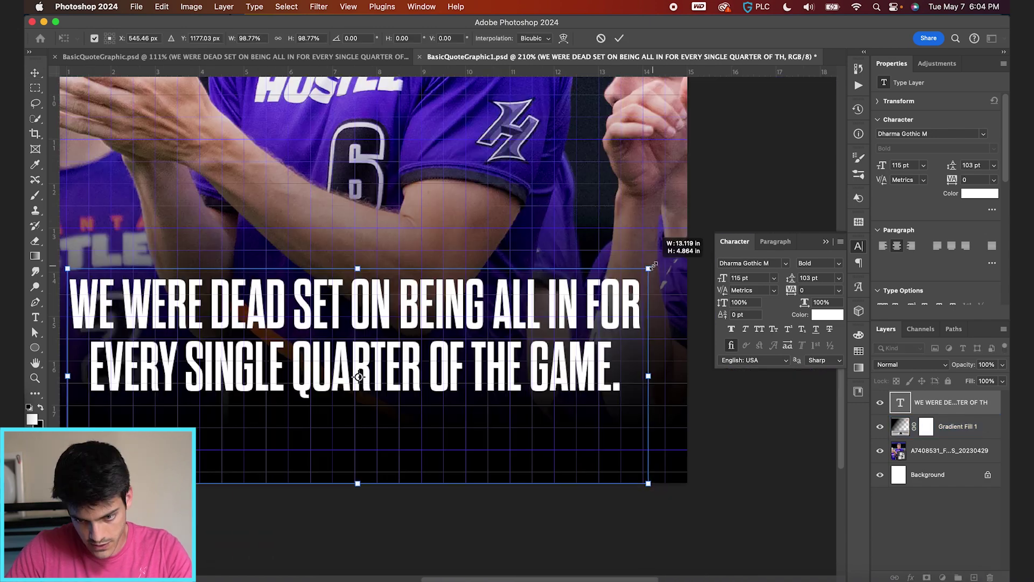
drag(652, 266, 655, 265)
key(Return)
key(super+0)
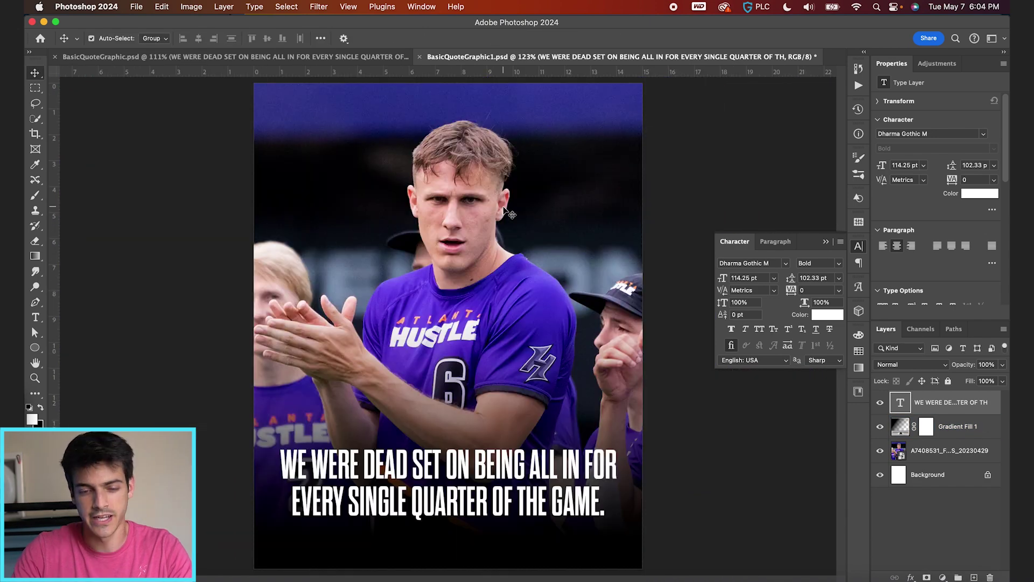
Step: Add a separate white text layer containing only an opening and a closing quotation mark
key(super+shift+alt+n)
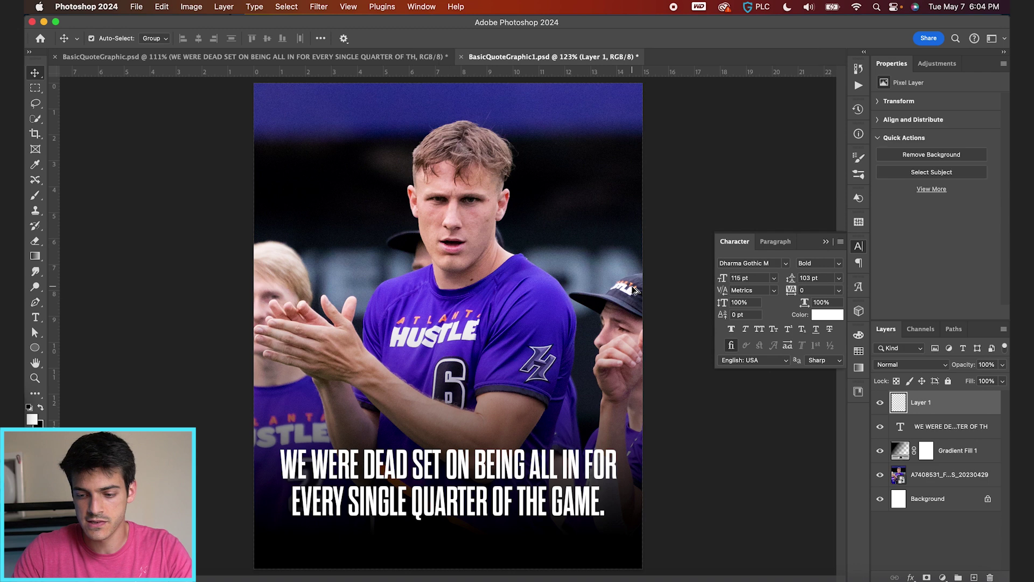
key(t)
click(406, 266)
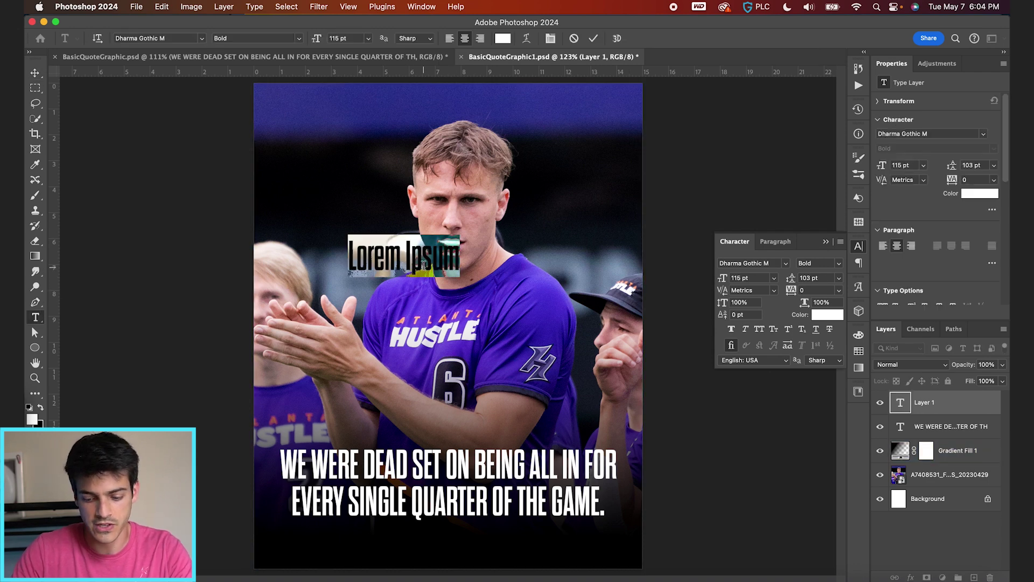
text("")
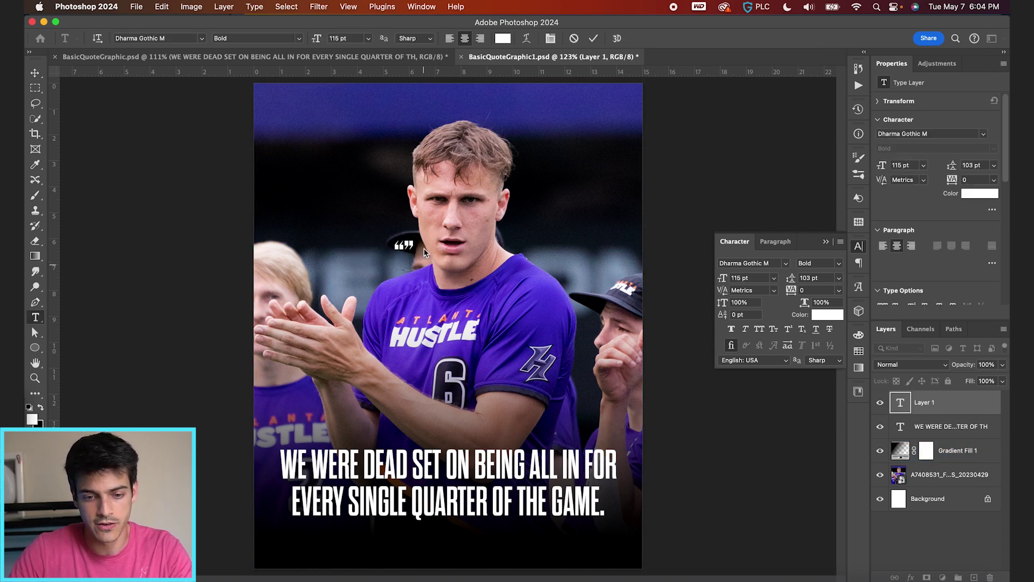
key(Escape)
Step: Enlarge the quotation marks to about 437 pt and position them just above the quote text
key(super+t)
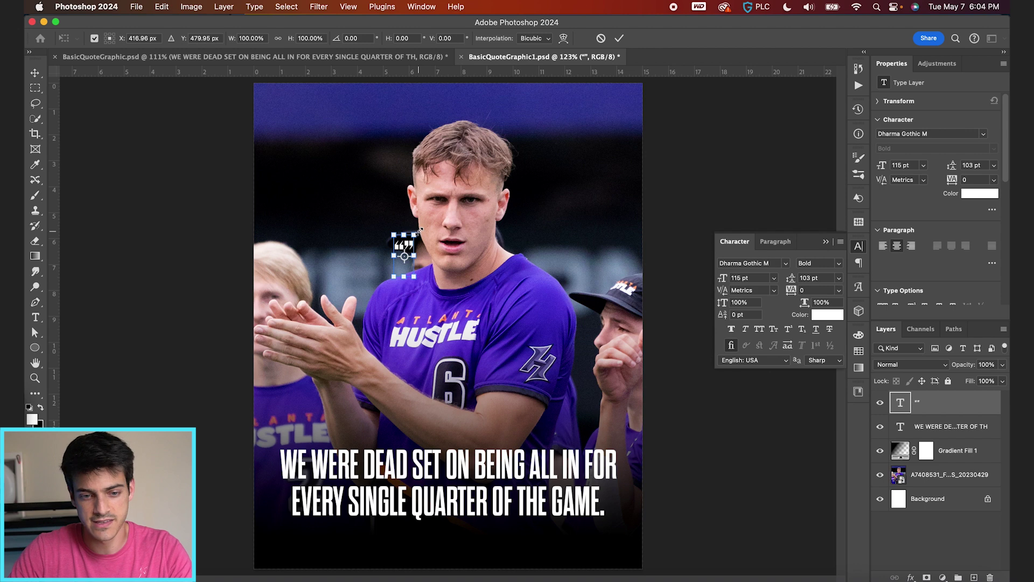
drag(419, 231, 477, 417)
drag(506, 357, 478, 384)
drag(475, 444, 468, 437)
key(Return)
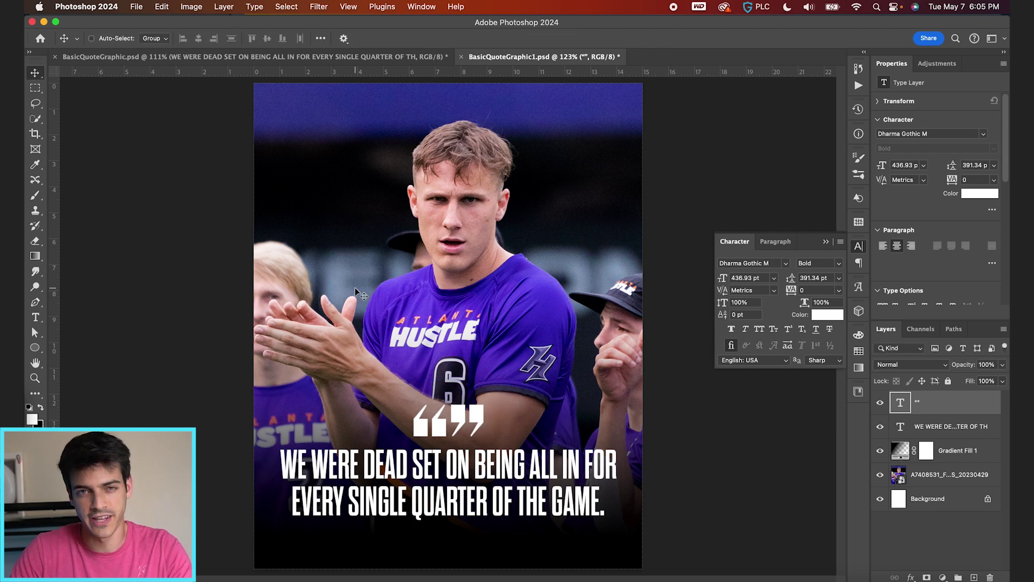
Step: Centre the quotation marks horizontally on the whole canvas and clear the selection
key(super+a)
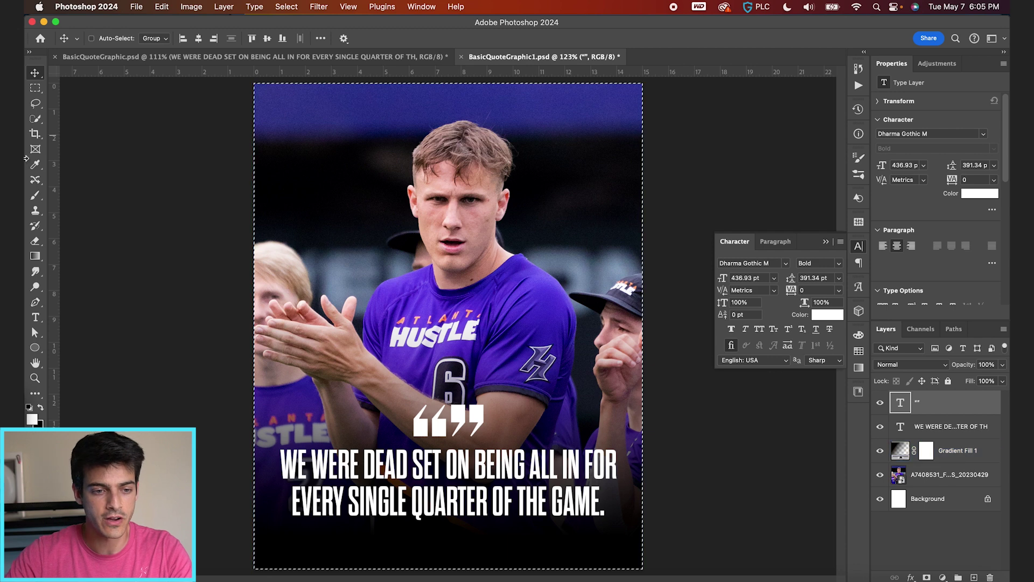
click(198, 40)
click(91, 38)
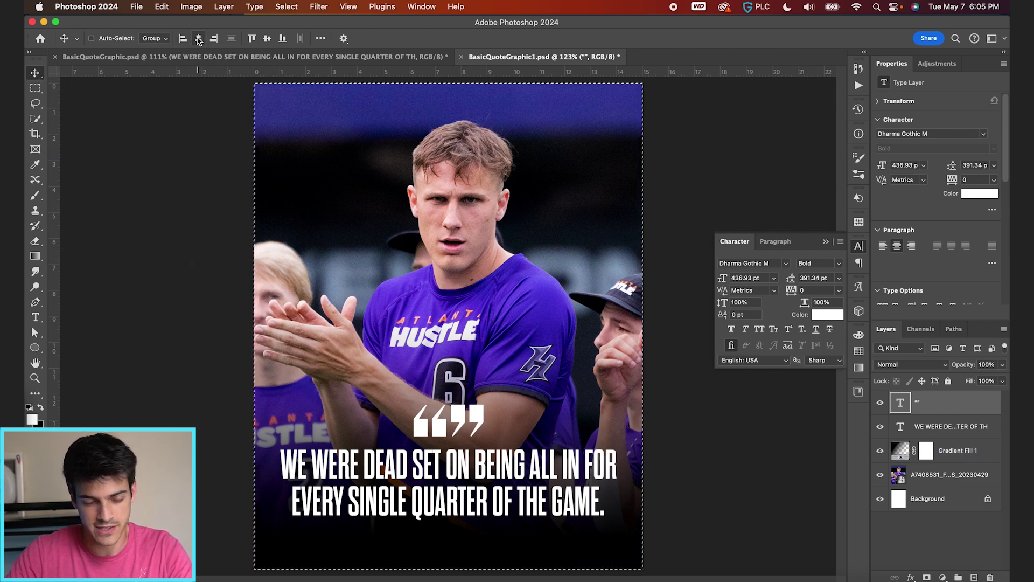
click(428, 364)
key(super+d)
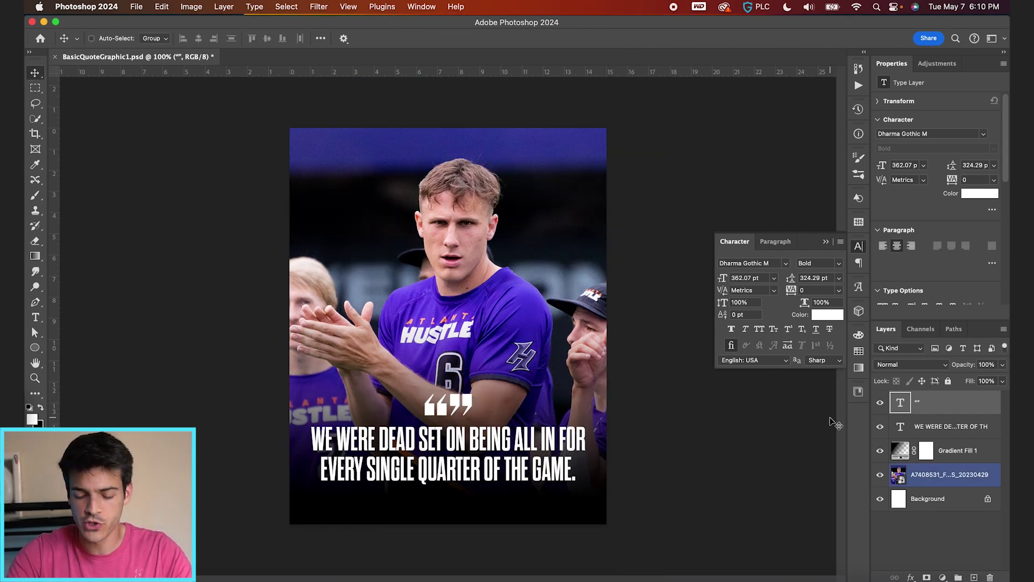
Step: Add a text layer with the player's full name on one line and "on Atlanta's win over New York" beneath it
key(alt+shift+super+n)
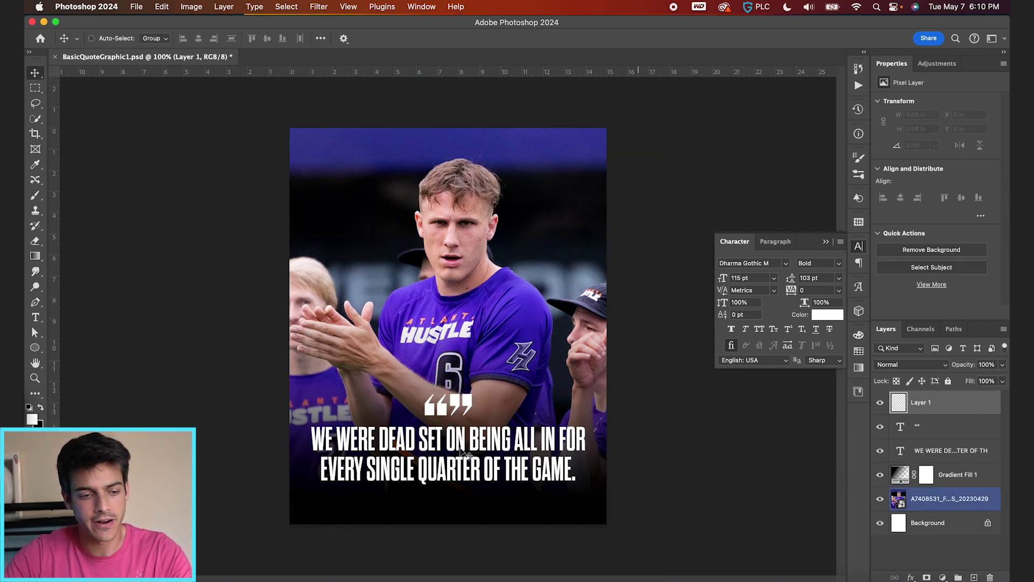
click(36, 317)
click(386, 258)
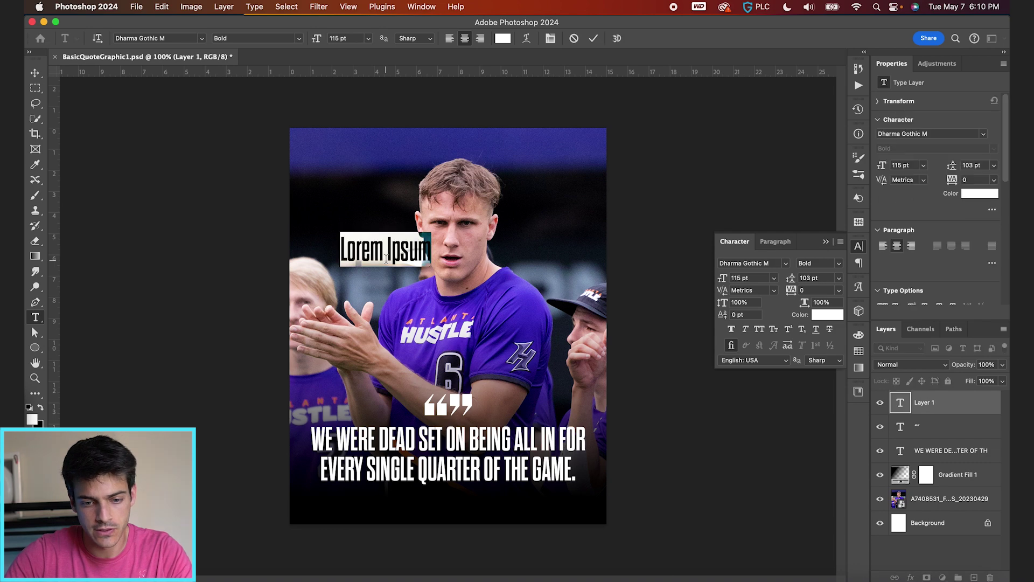
text(Bret)
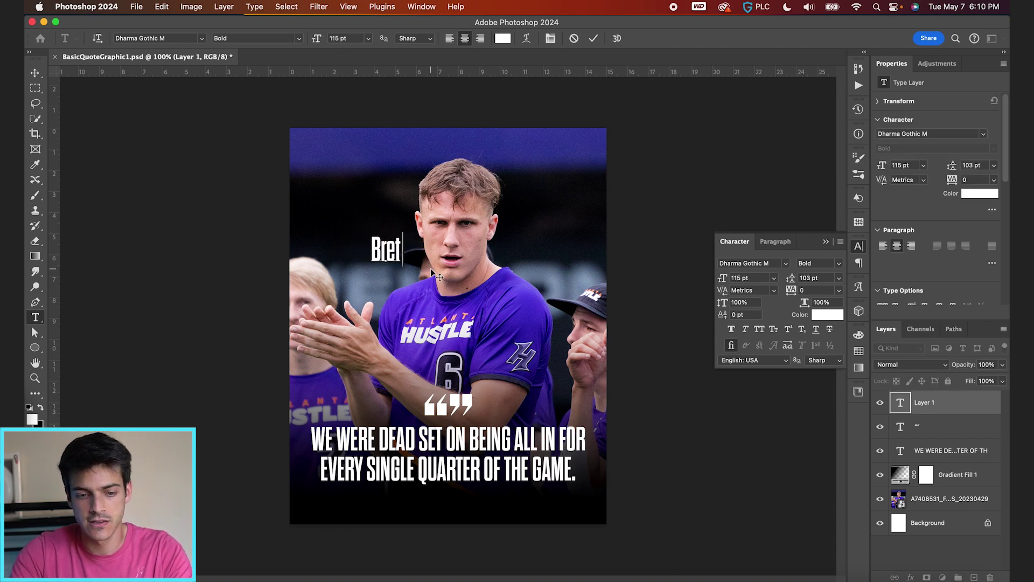
text(t Hulsmeyer )
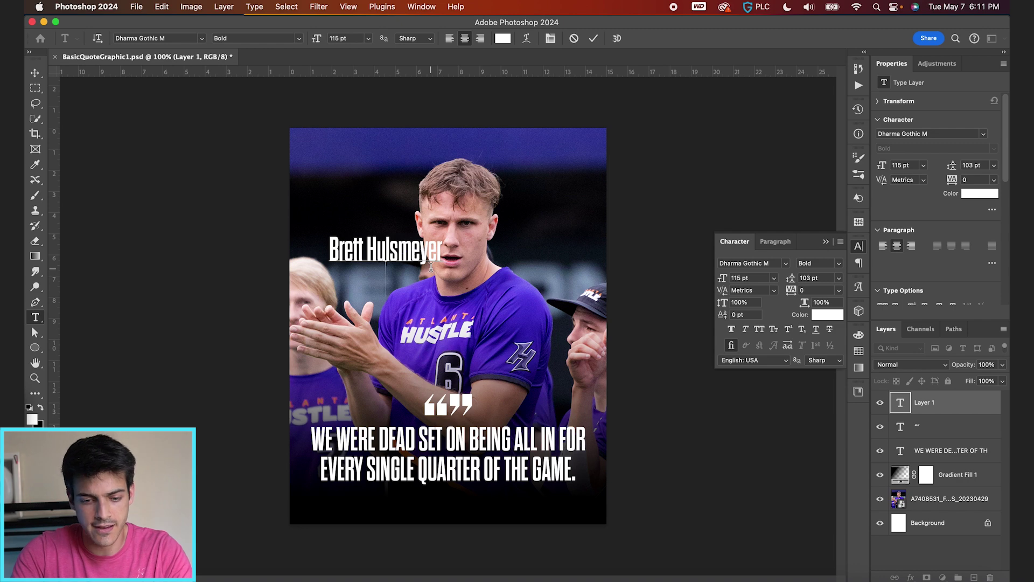
text(on Atla)
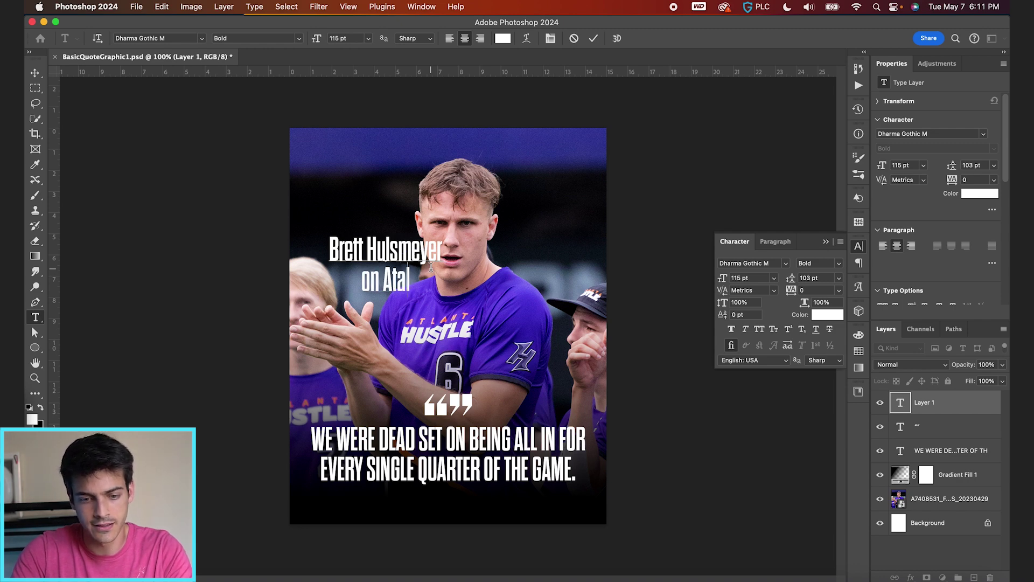
text(nta')
text(win over New York)
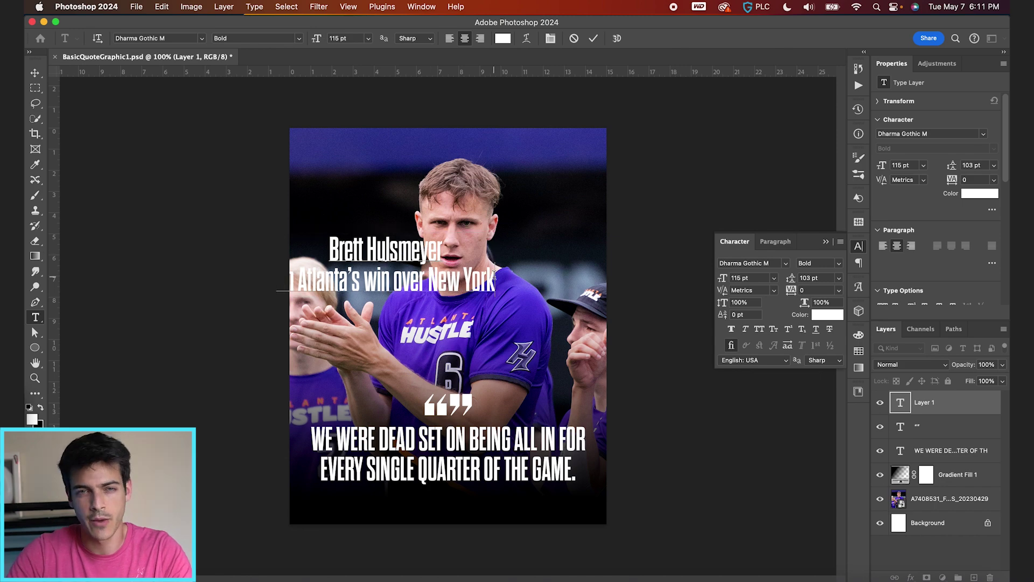
Step: Set both lines of the attribution text in Rubik Regular at 36 pt
key(super+a)
click(772, 263)
text(rubi)
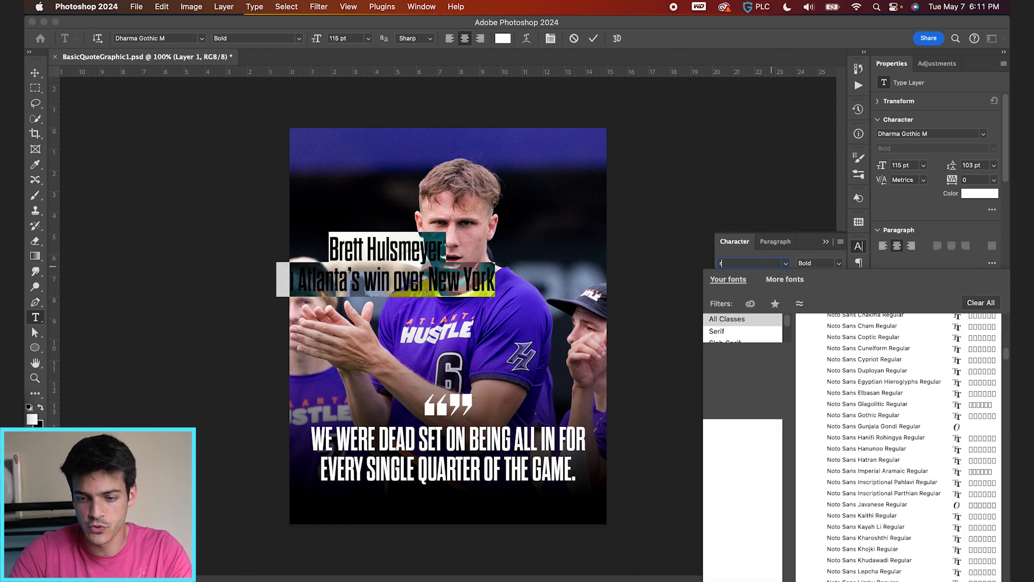
click(801, 322)
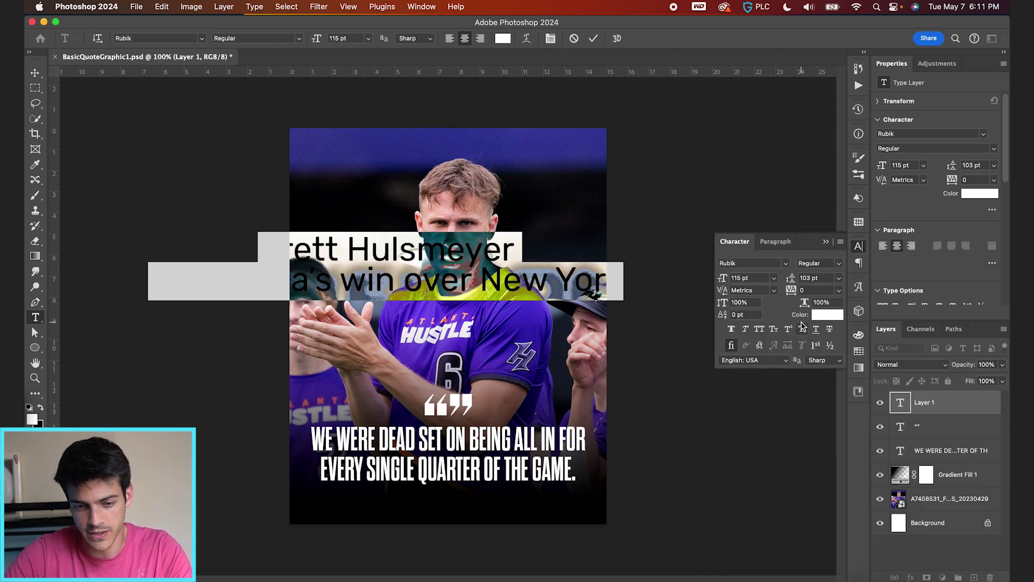
drag(719, 278, 679, 279)
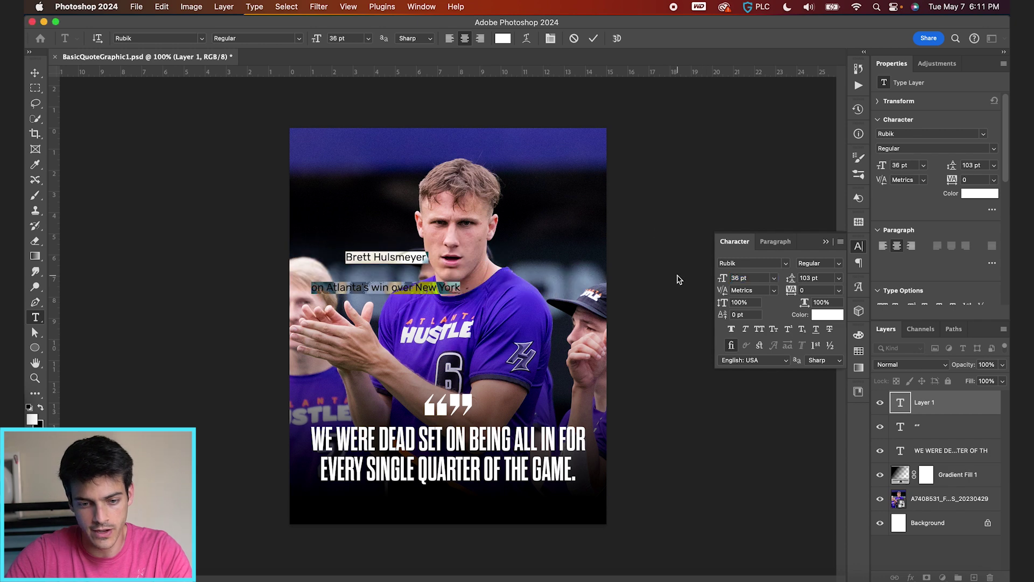
click(595, 39)
Step: Move the attribution onto the player's jersey and set the name line in Rubik Bold
key(v)
drag(432, 242, 498, 315)
key(t)
triple_click(468, 318)
click(840, 264)
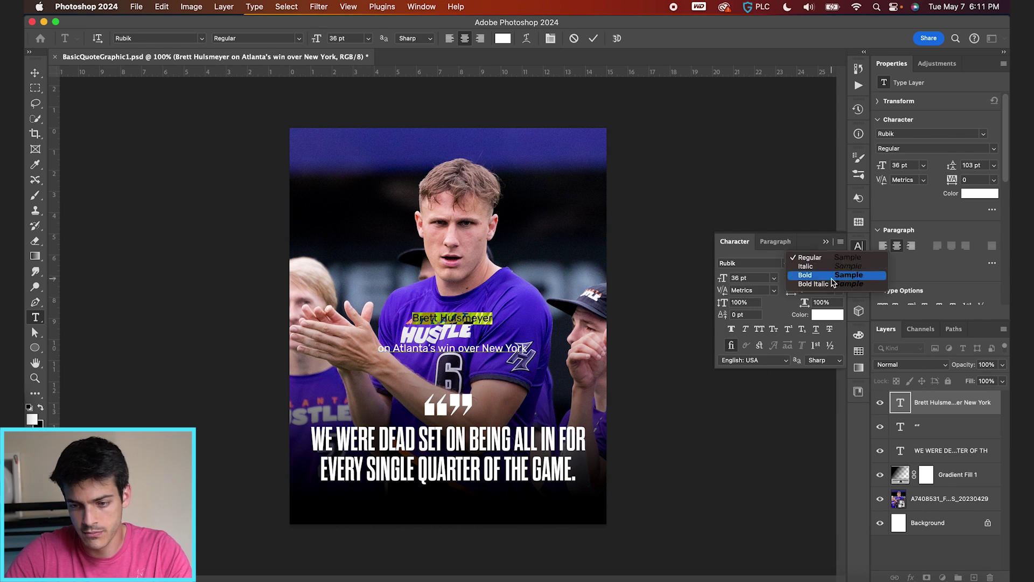
click(830, 276)
Step: Tighten the attribution's leading to 43 pt and move the text block below the quote
key(super+a)
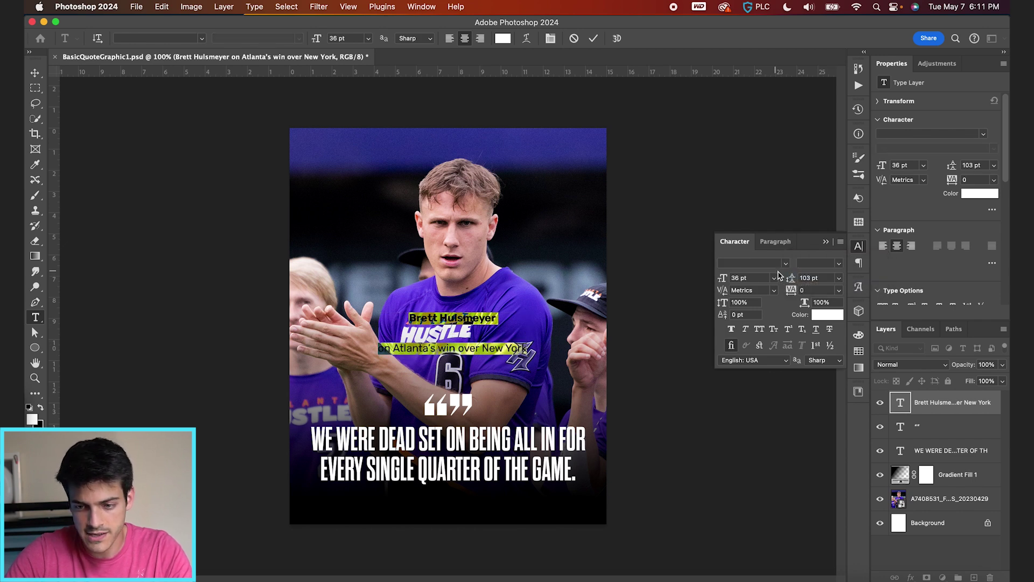
drag(789, 278, 754, 276)
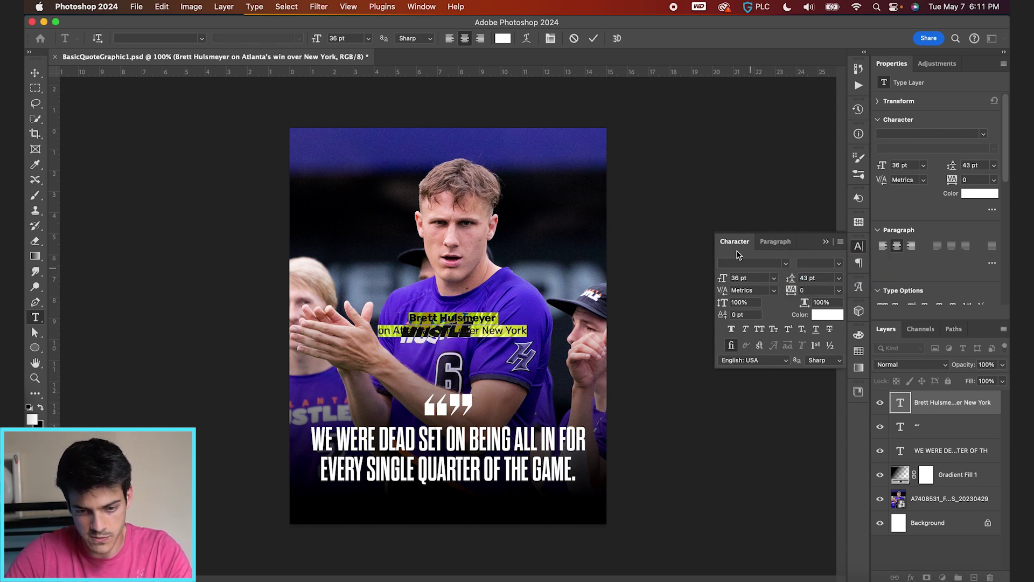
click(596, 39)
key(v)
drag(501, 308, 502, 486)
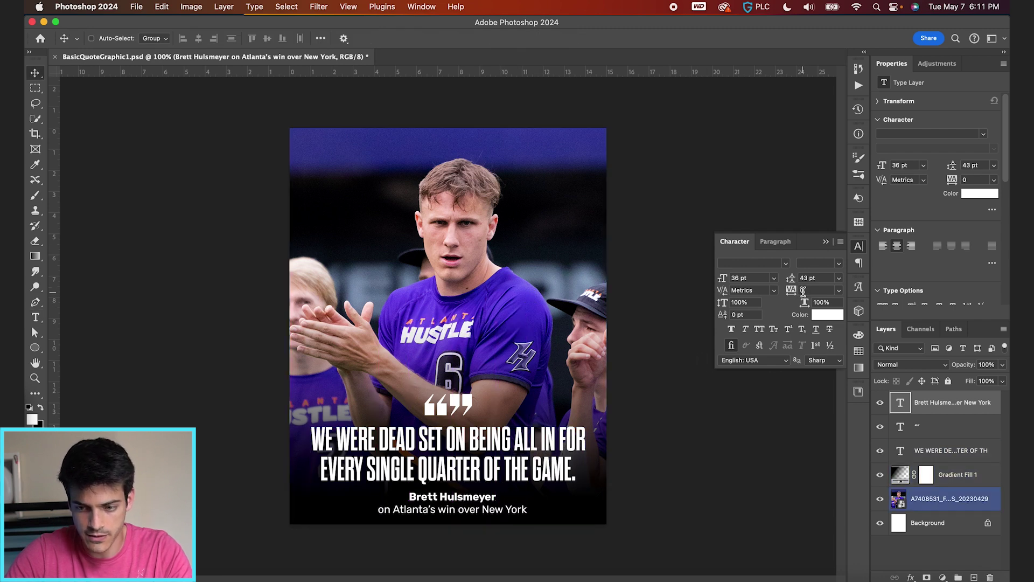
Step: Set the attribution's leading to 44 pt and nudge the text block up slightly
click(825, 277)
key(Up)
key(Up)
key(Down)
key(Return)
click(826, 242)
key(shift+Up)
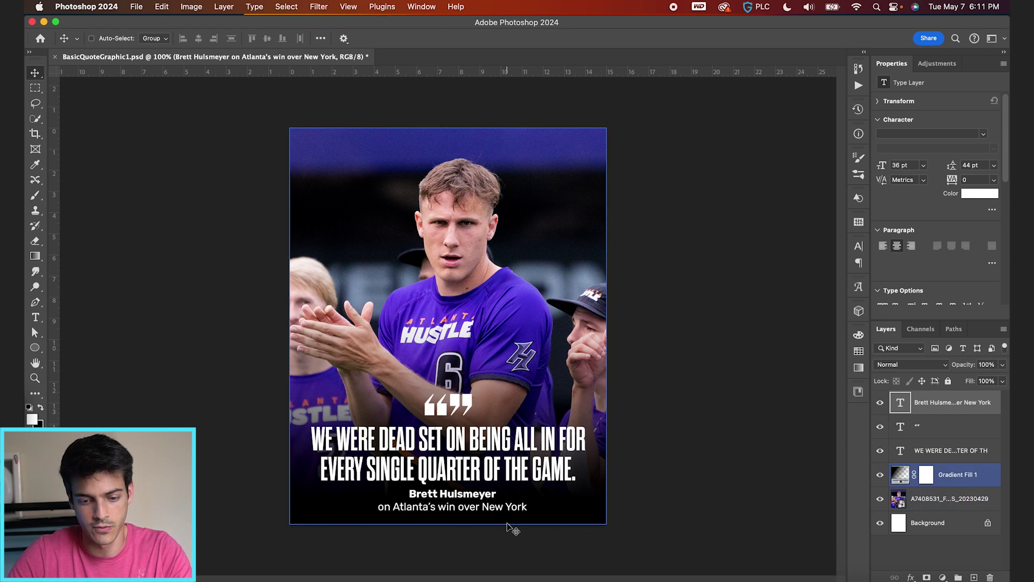
Step: Centre the attribution text horizontally on the whole canvas and clear the selection
key(super+a)
click(198, 38)
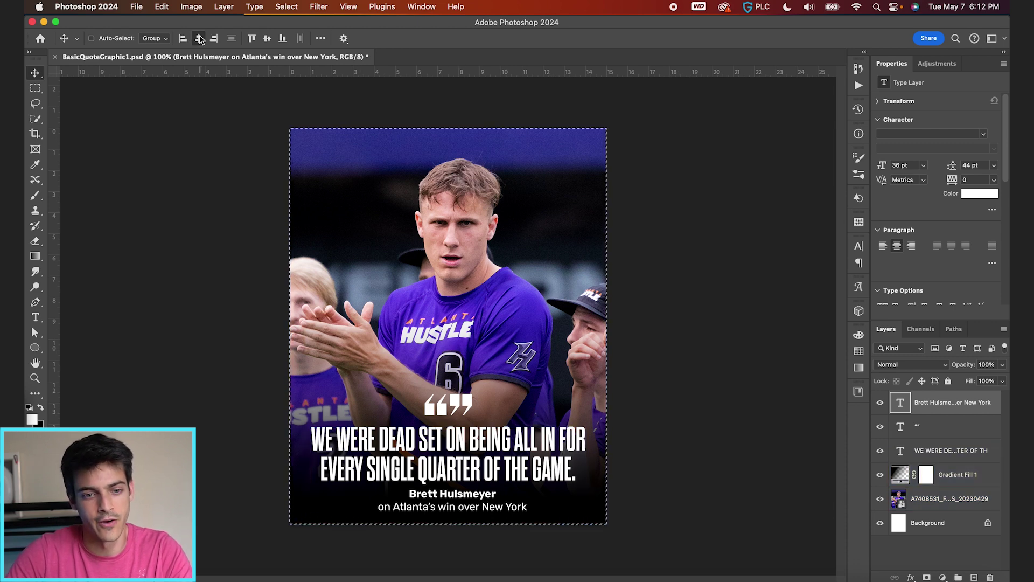
key(super+d)
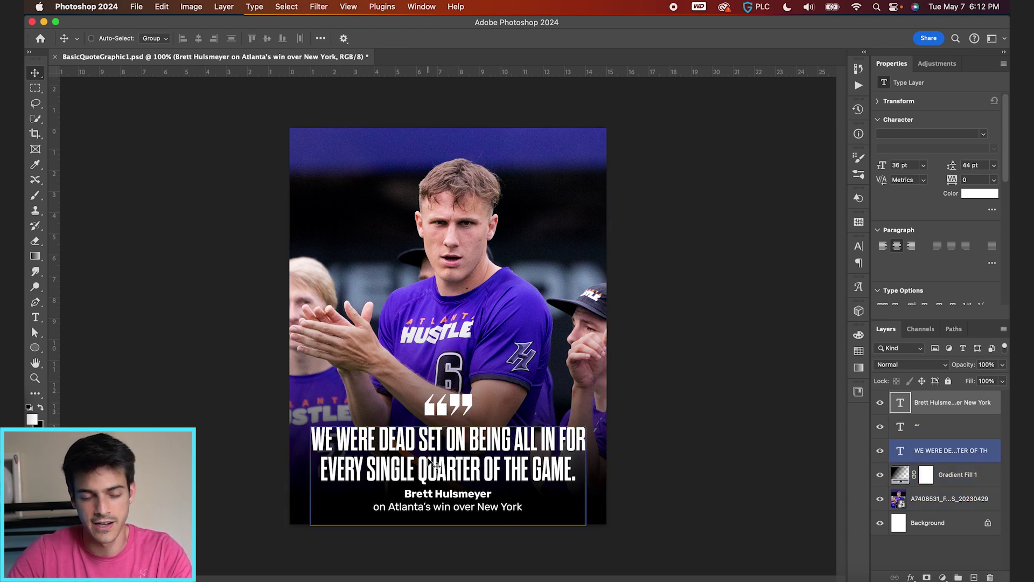
super+click(457, 521)
Step: Using the grid, nudge the attribution up until its lower line sits one inch above the canvas's bottom edge
scroll(621, 438, up, 5)
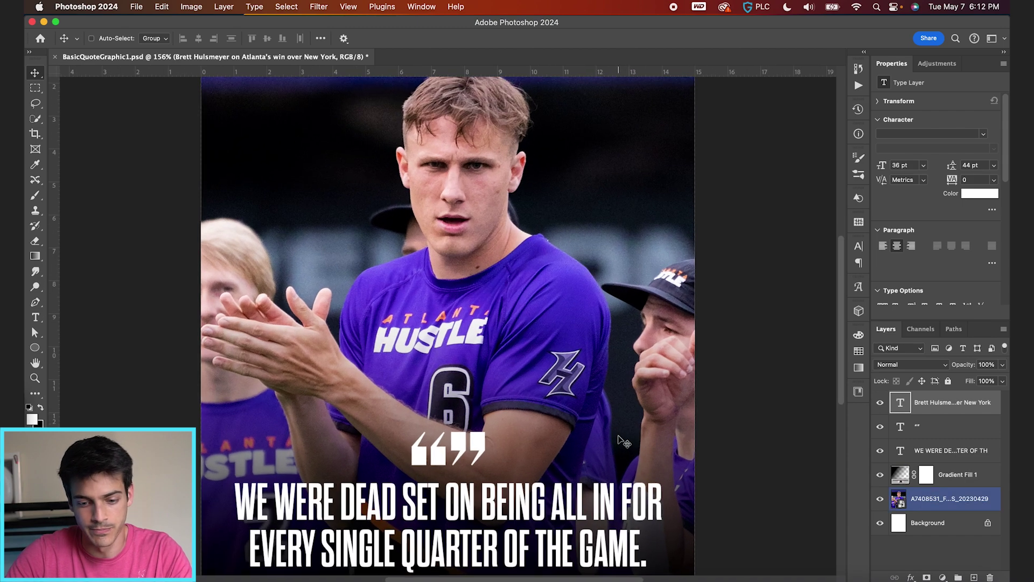
scroll(621, 438, down, 5)
key(super+apostrophe)
scroll(498, 403, up, 2)
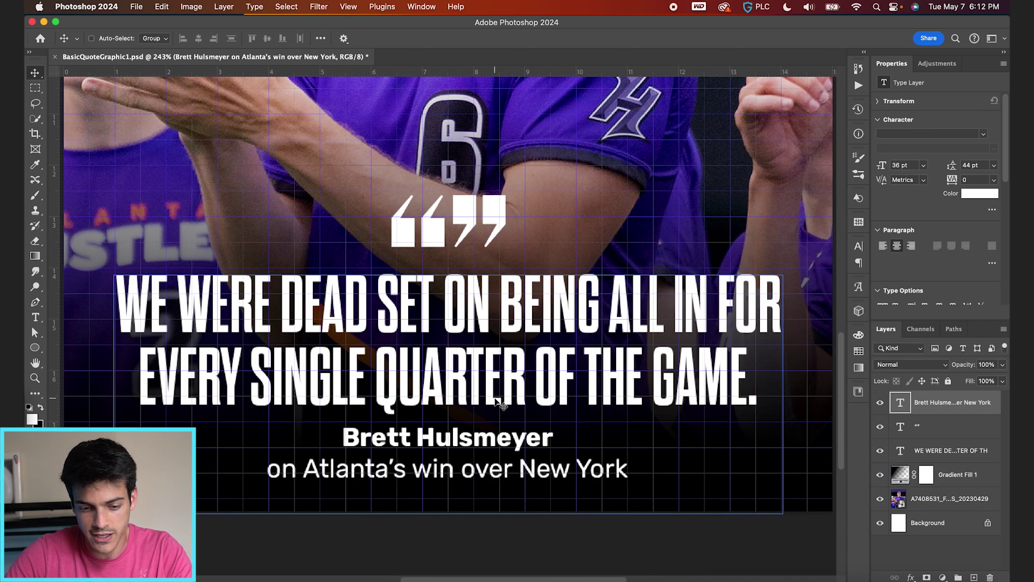
scroll(498, 403, down, 3)
key(Up)
key(Up)
key(Up)
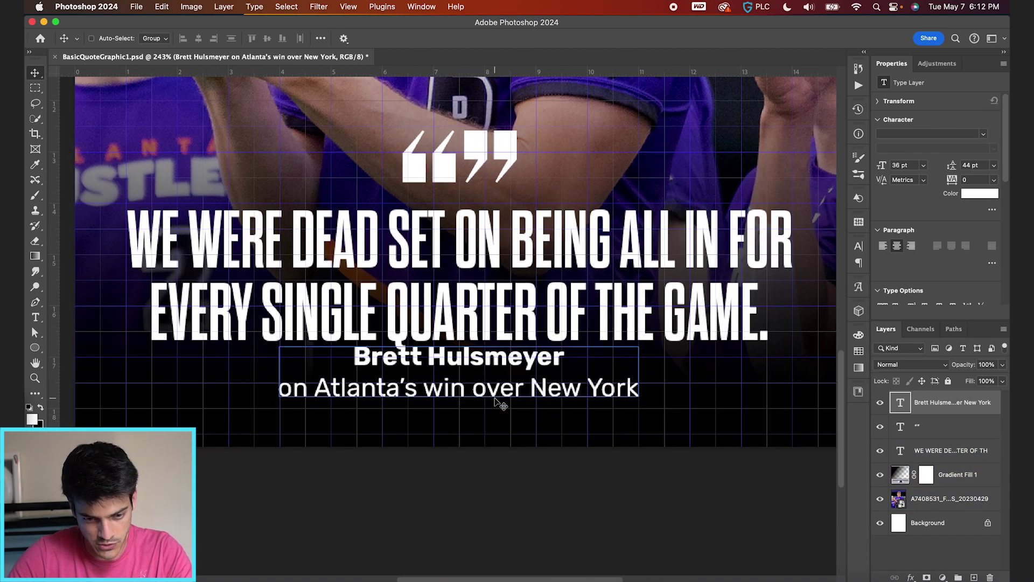
super+click(300, 443)
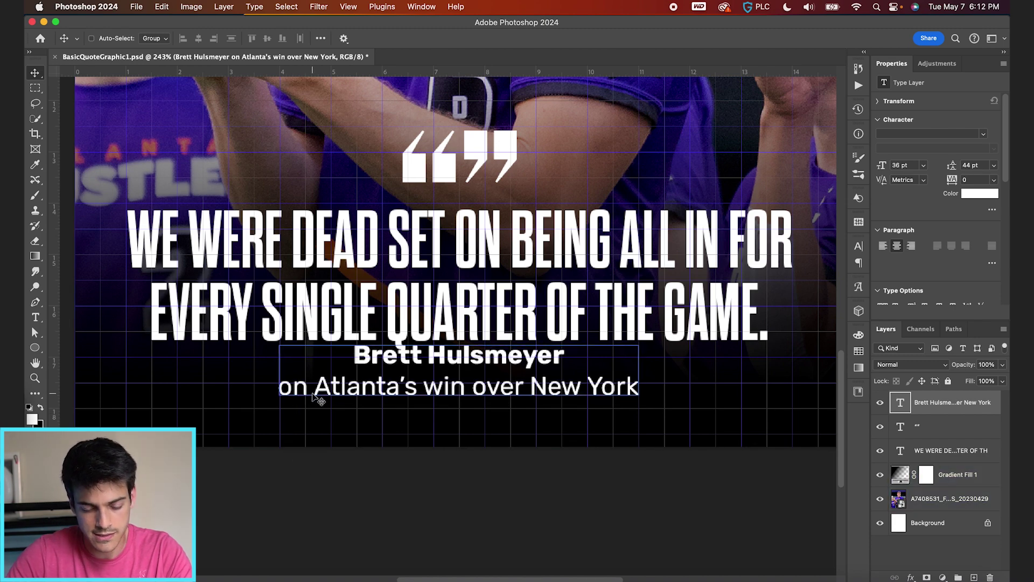
Step: Hide the grid and move the quote text and quotation marks up together to open a gap above the attribution
key(super+0)
click(934, 429)
shift+click(934, 451)
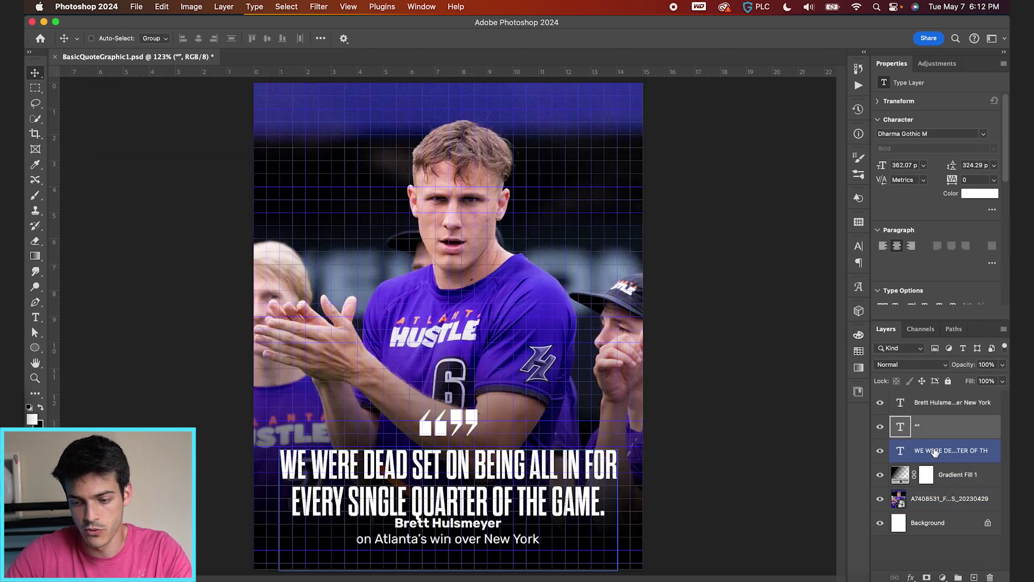
key(super+apostrophe)
key(shift+Up)
key(shift+Up)
key(shift+Up)
key(shift+Up)
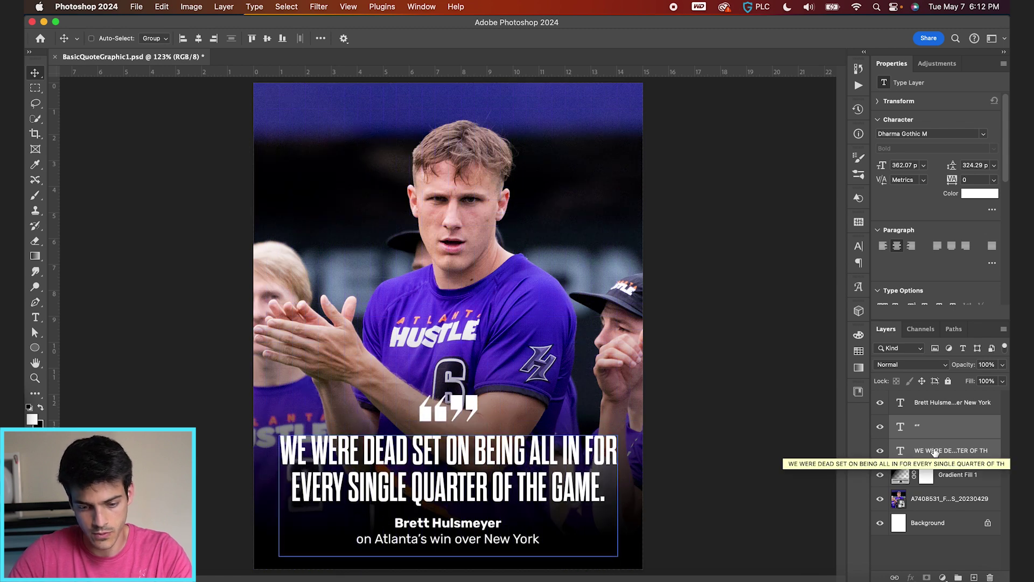
Step: Scale the quotation marks down to about 307 pt, keeping them centred just above the quote text
click(701, 369)
click(958, 404)
click(948, 427)
key(super+t)
drag(479, 375, 467, 383)
key(Return)
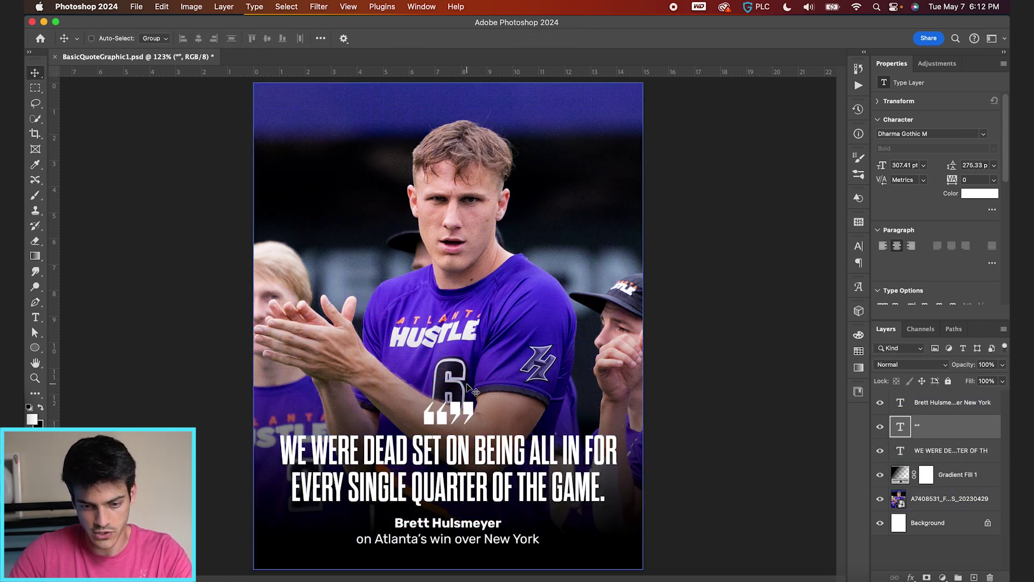
super+click(467, 385)
super+click(472, 389)
Step: Shorten the bottom gradient by raising its dark end to the quote's second line so the text area is darker
click(901, 473)
key(g)
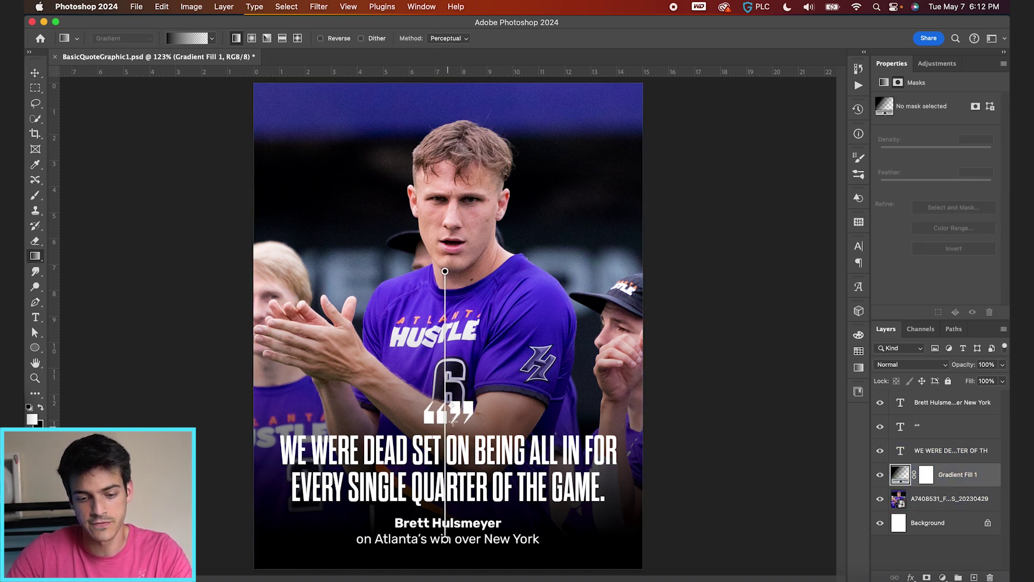
drag(445, 541, 445, 487)
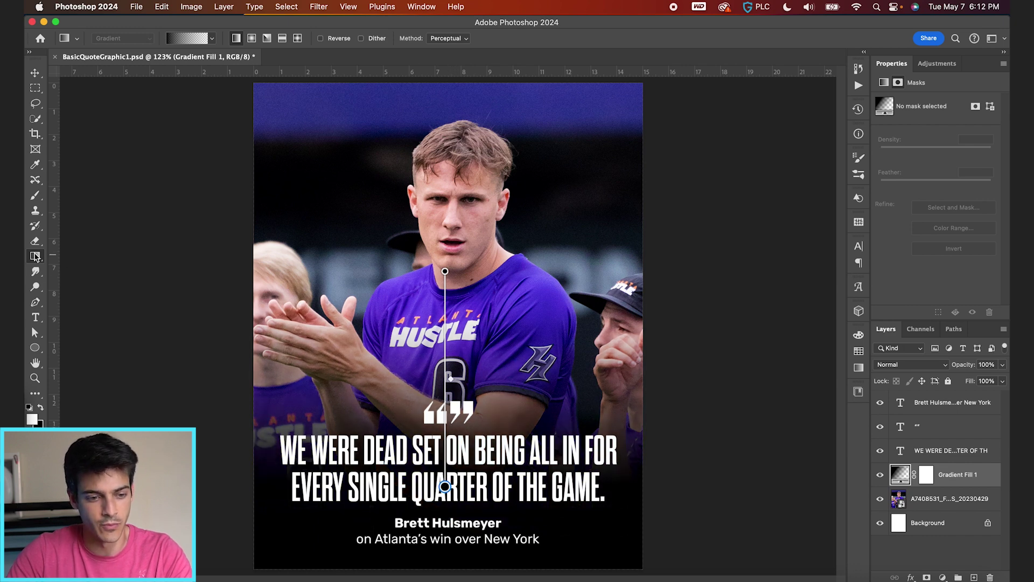
drag(445, 486, 445, 474)
key(v)
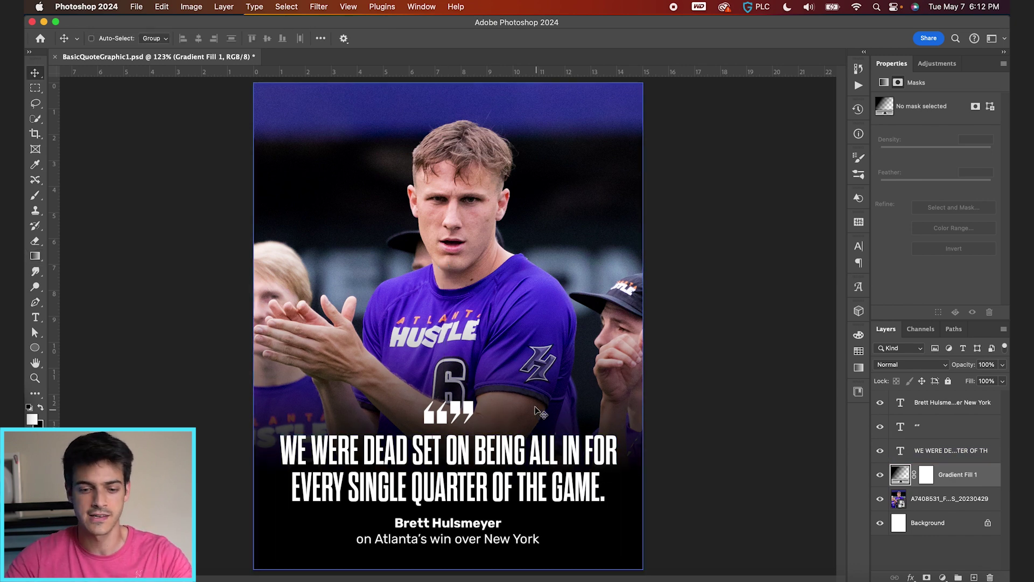
key(alt+bracketleft)
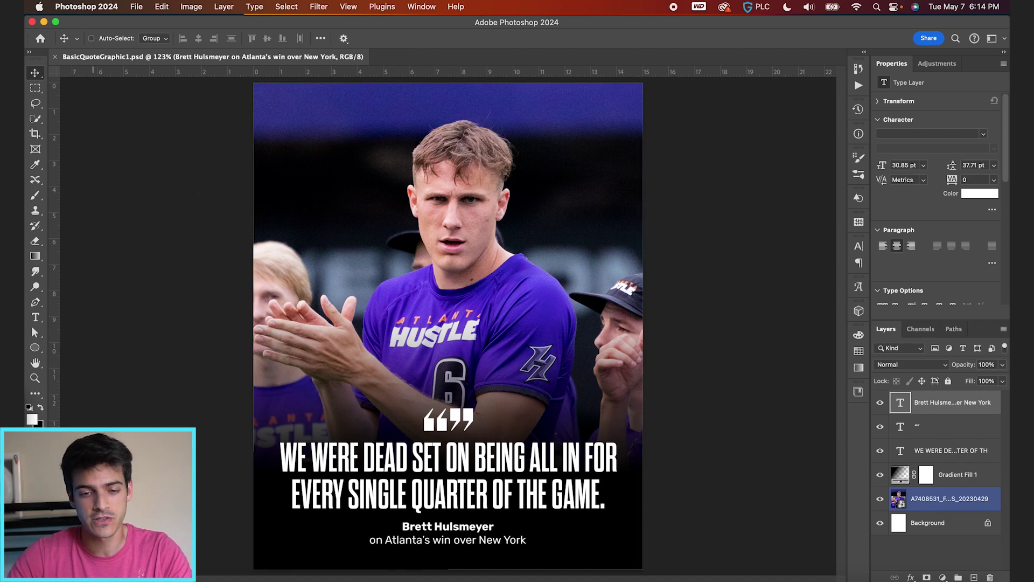
Step: Place logo-ATL1.png from the Basic Quote Graphic folder and scale it to about 1.08 by 1.36 in
key(super+Tab)
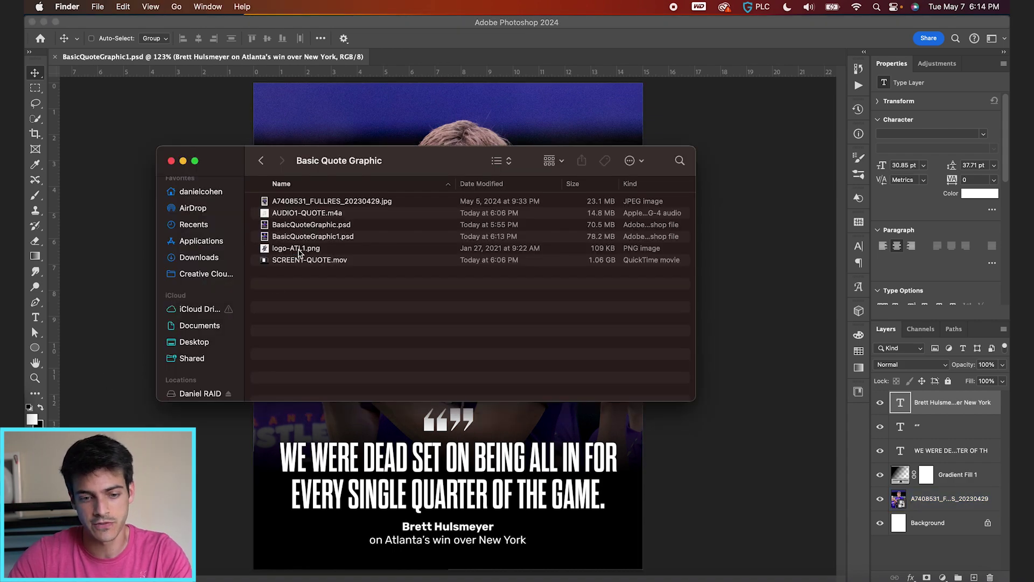
drag(294, 250, 452, 485)
drag(592, 440, 495, 305)
key(Return)
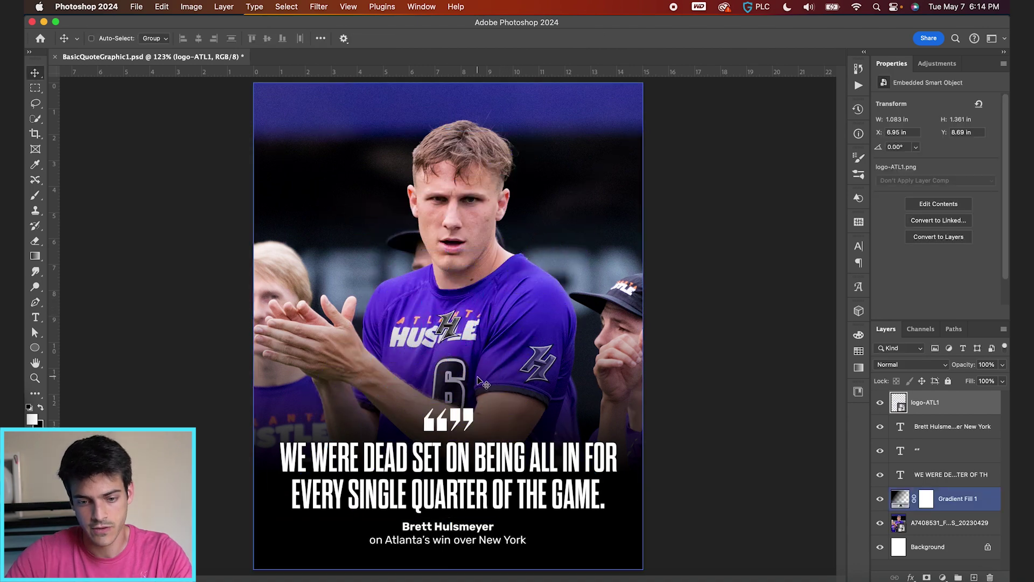
Step: Move the team logo to the canvas's upper-left corner, using the grid to set margins of about half an inch
drag(478, 380, 310, 163)
key(super+apostrophe)
key(Down)
key(Down)
key(Down)
key(Down)
key(Down)
key(Down)
key(Down)
key(Down)
key(super+apostrophe)
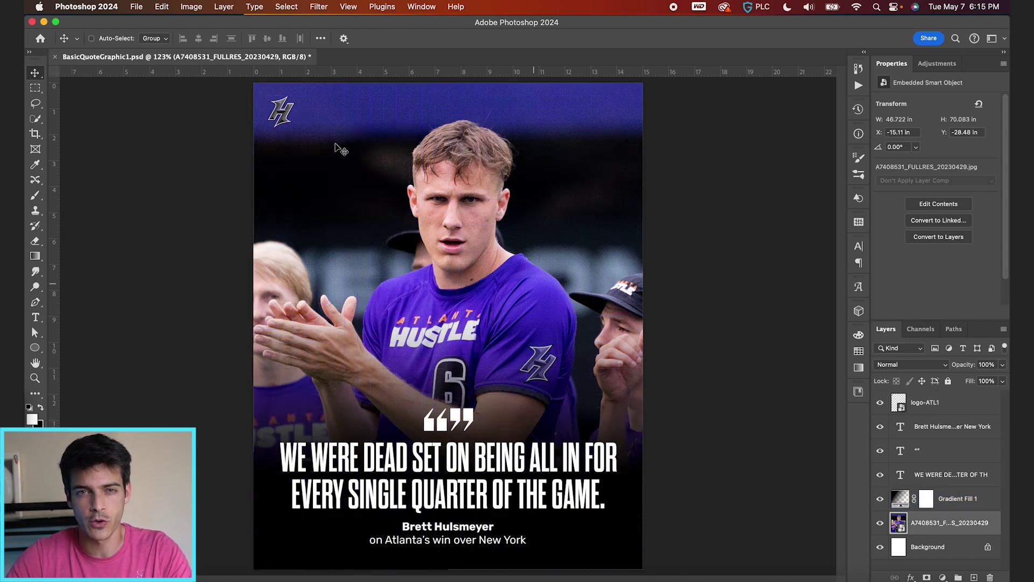
super+click(278, 111)
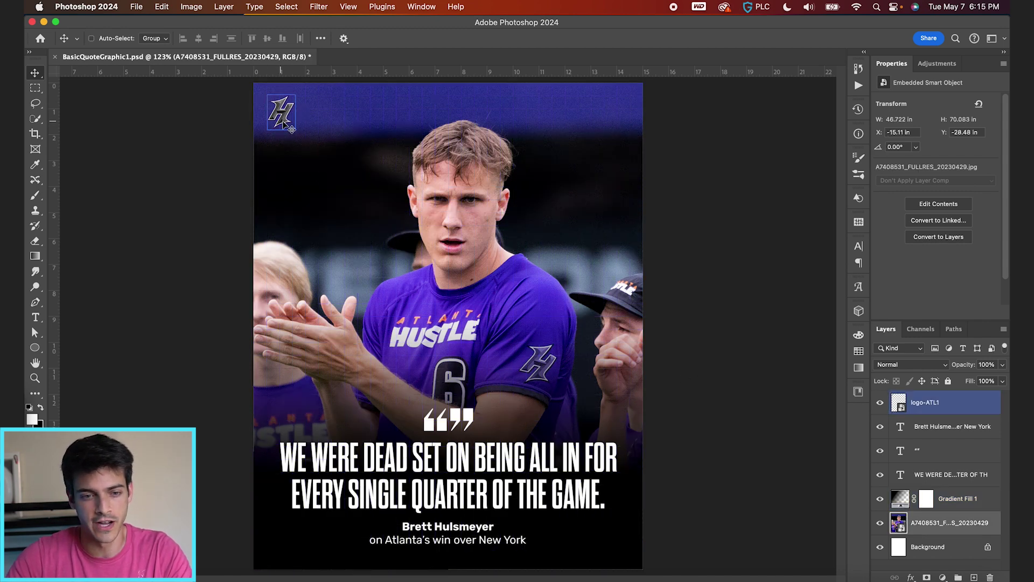
super+click(260, 115)
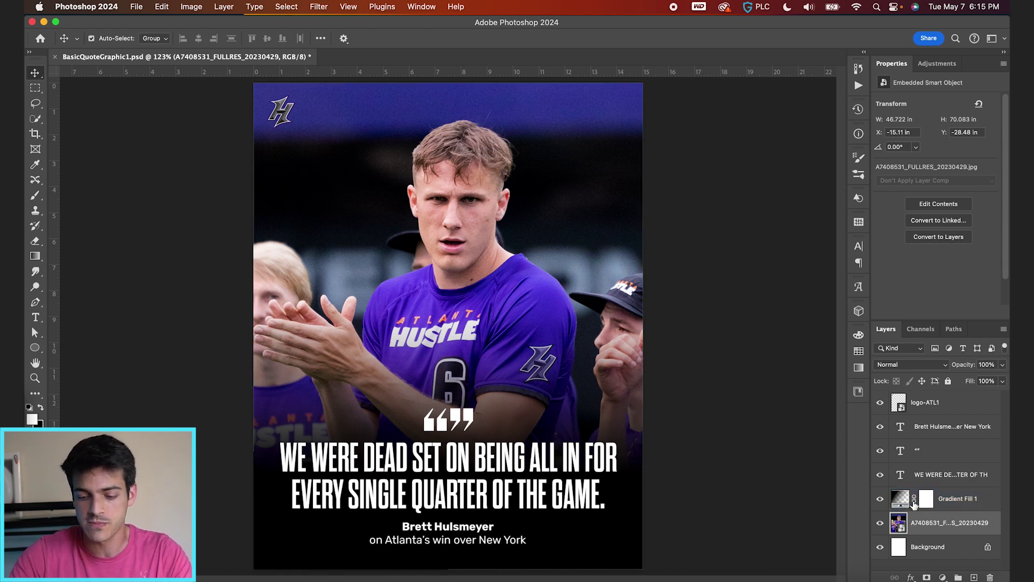
Step: Add a diagonal black-to-transparent gradient above the photo, darkening the corner behind the logo at about -35°, and save the document
key(alt+shift+super+n)
click(39, 259)
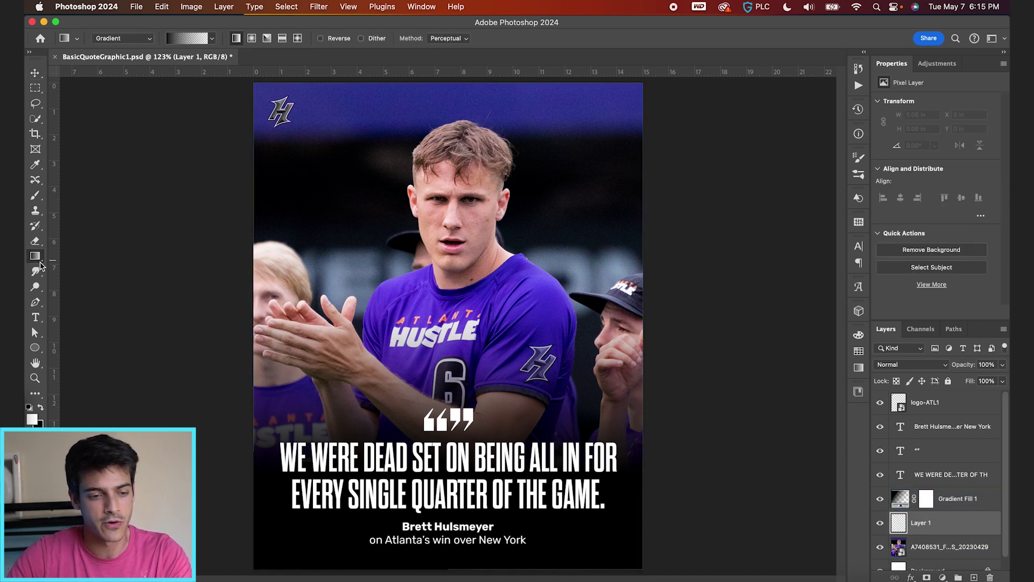
drag(231, 83, 356, 168)
key(v)
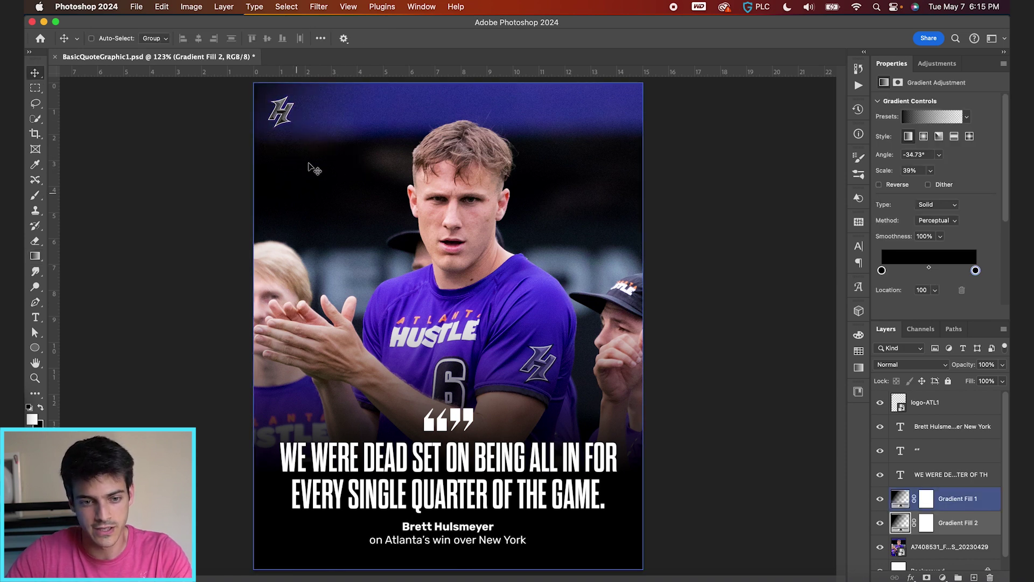
key(super+s)
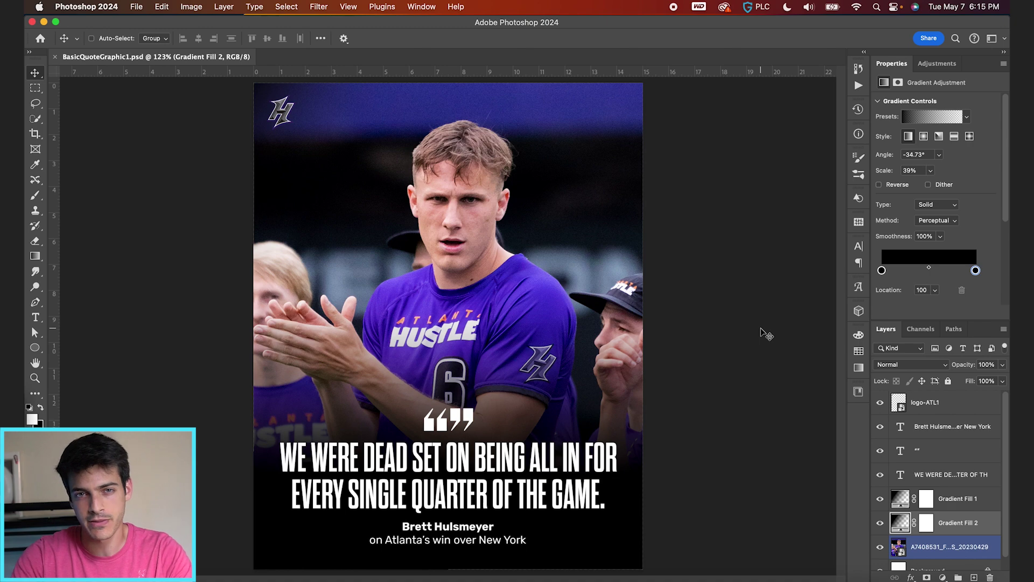
Step: Colour the words ALL IN in the quote's first line with the light purple ATL-4 swatch
super+click(514, 461)
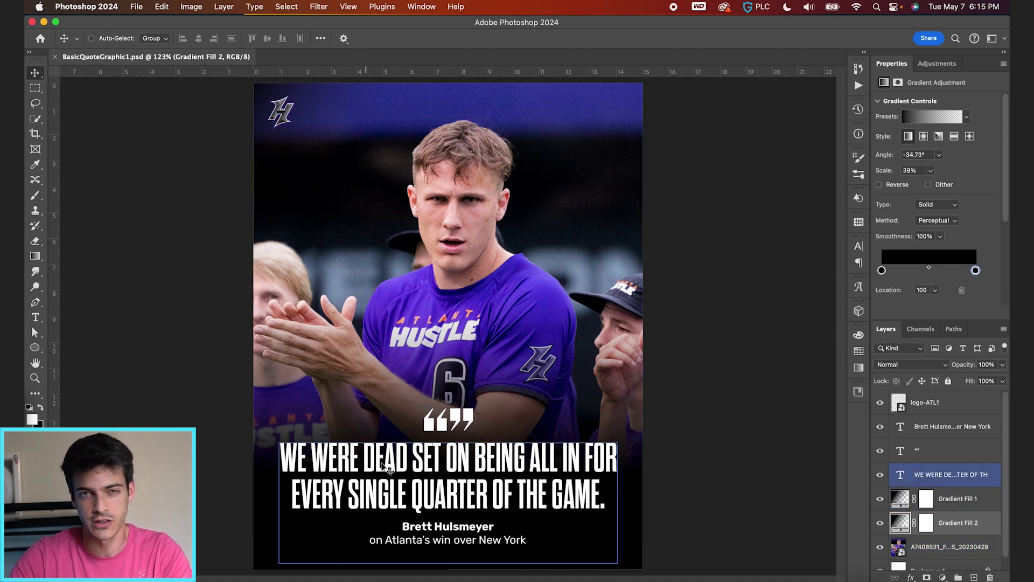
scroll(461, 477, up, 2)
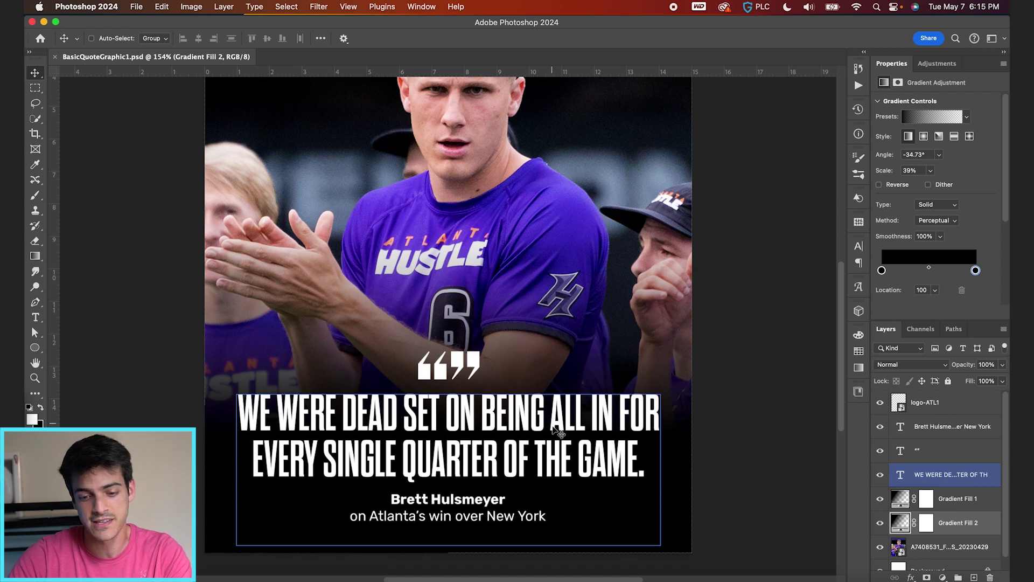
key(t)
drag(551, 413, 608, 413)
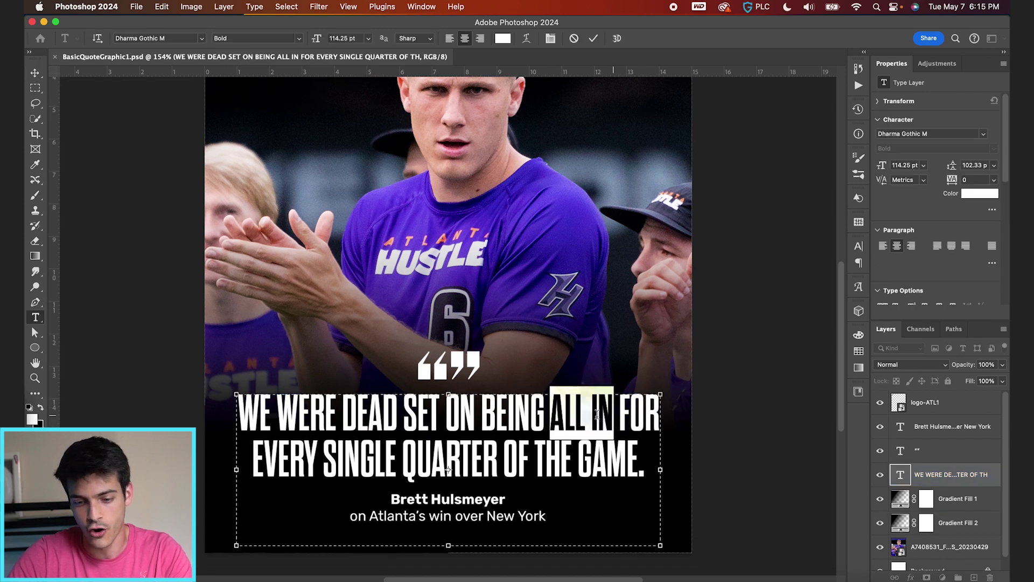
click(858, 350)
scroll(754, 414, down, 5)
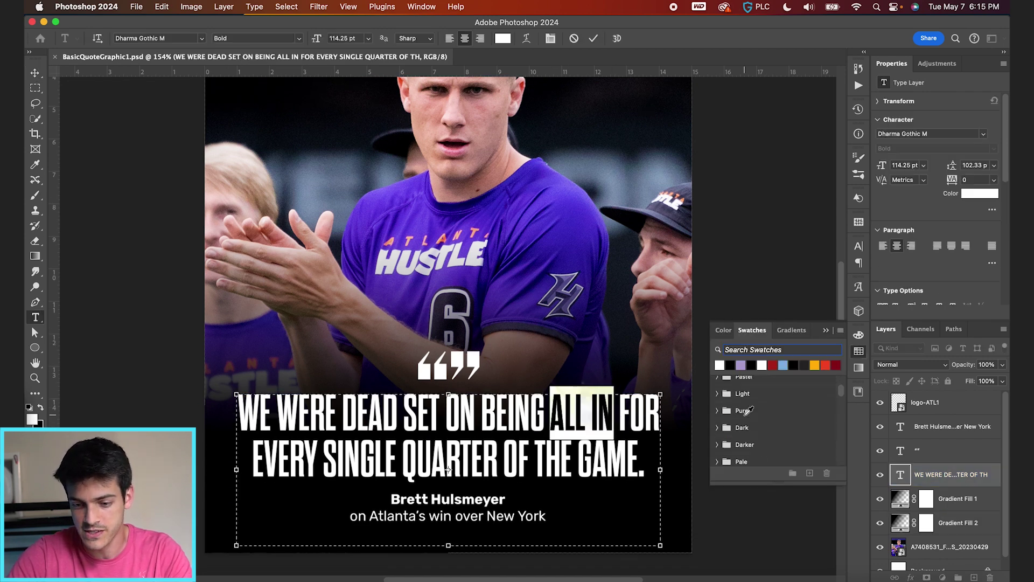
click(737, 389)
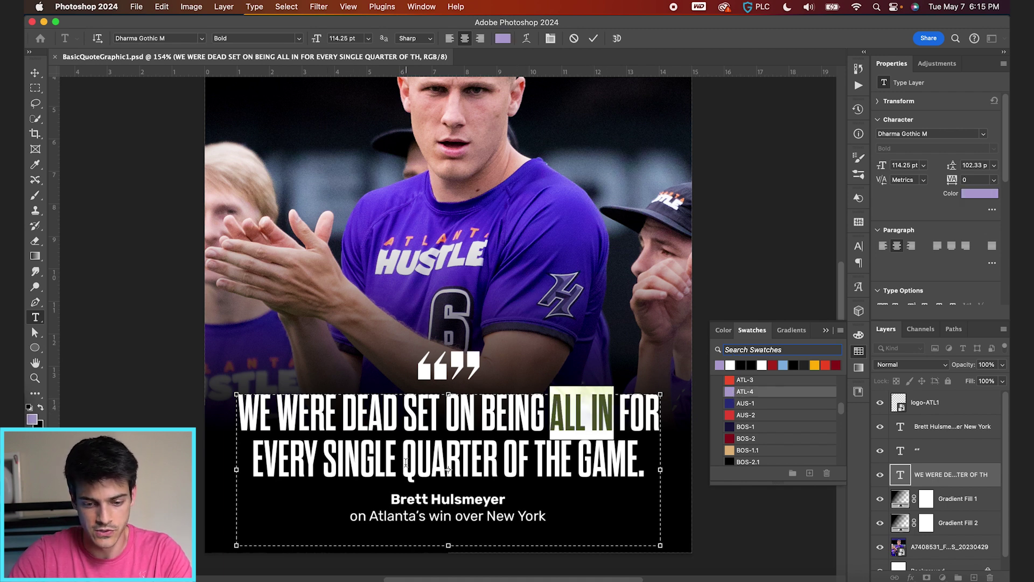
Step: Colour EVERY SINGLE QUARTER in the quote's second line with the ATL-4 swatch and commit the text edit
drag(253, 458, 498, 459)
click(738, 393)
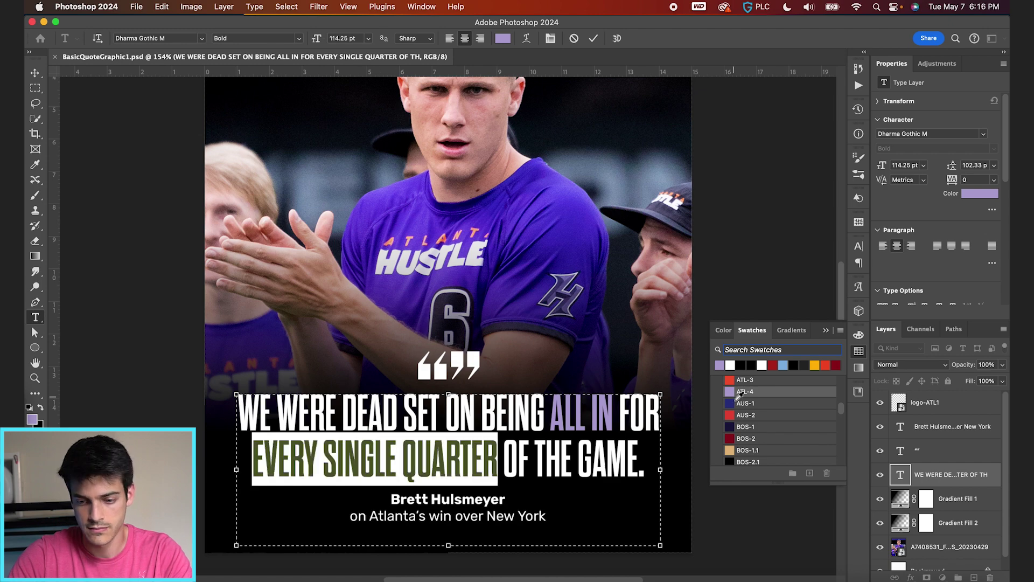
click(598, 39)
key(v)
key(super+0)
super+click(641, 423)
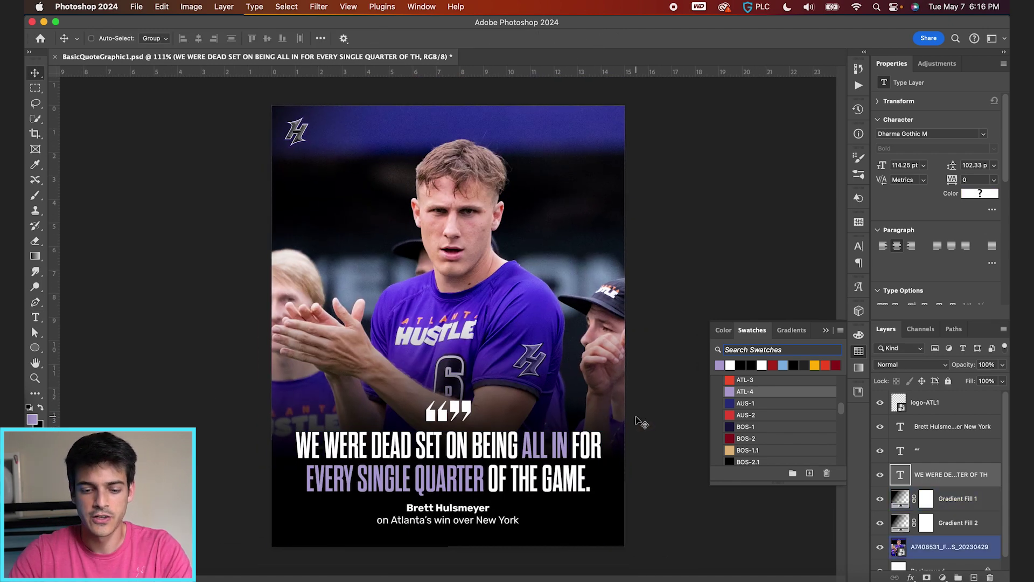
Step: Create a layer group above the team logo layer and name it Photo Filter
super+click(498, 285)
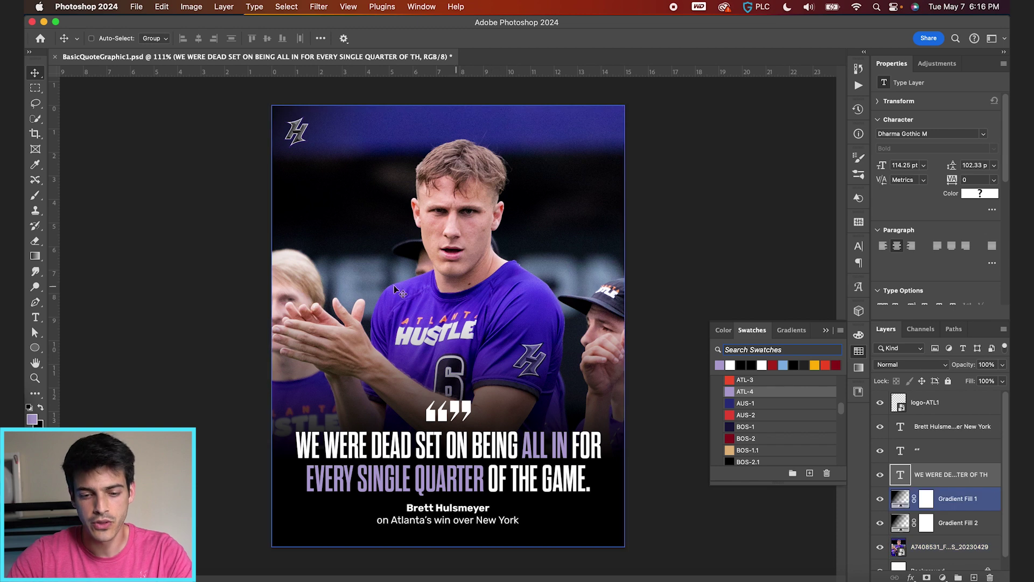
scroll(443, 271, up, 1)
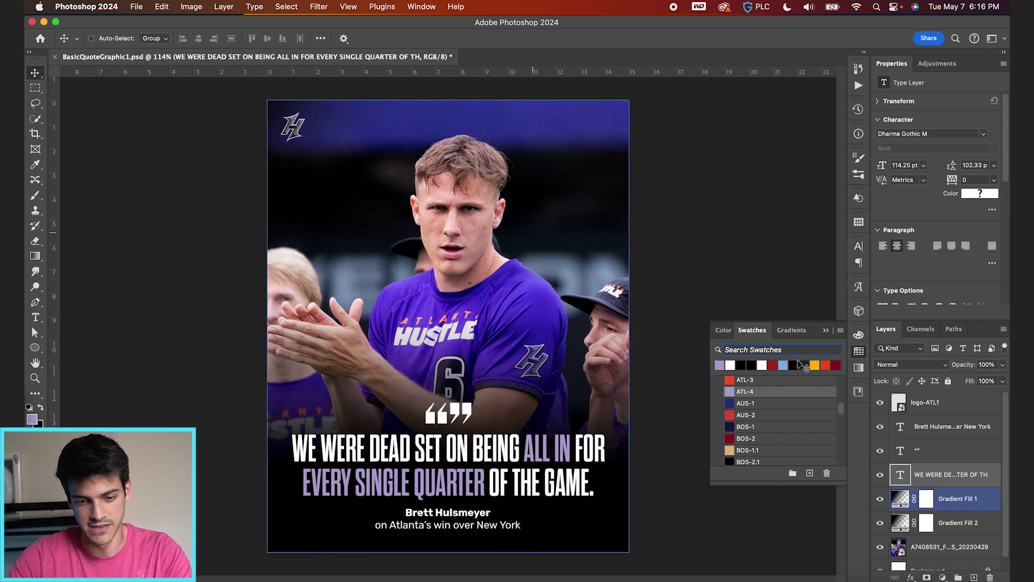
click(930, 408)
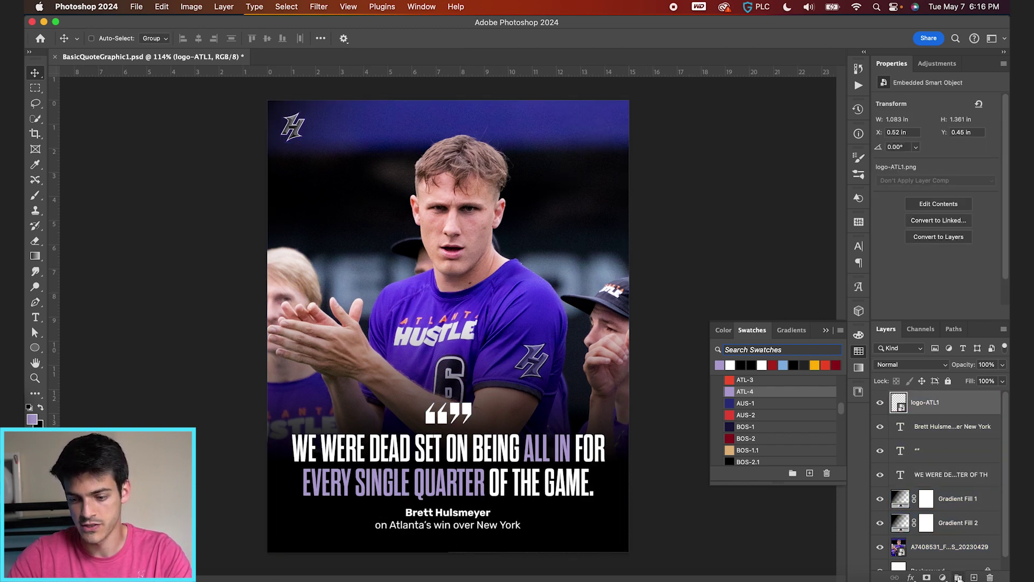
key(super+g)
double_click(924, 398)
text(Ph)
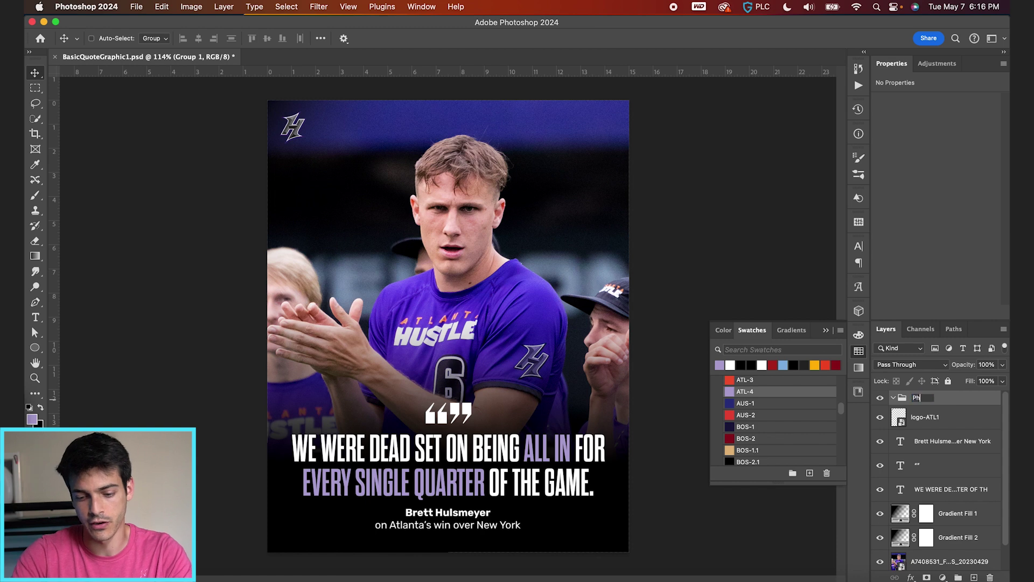
text(oto Filter)
key(Return)
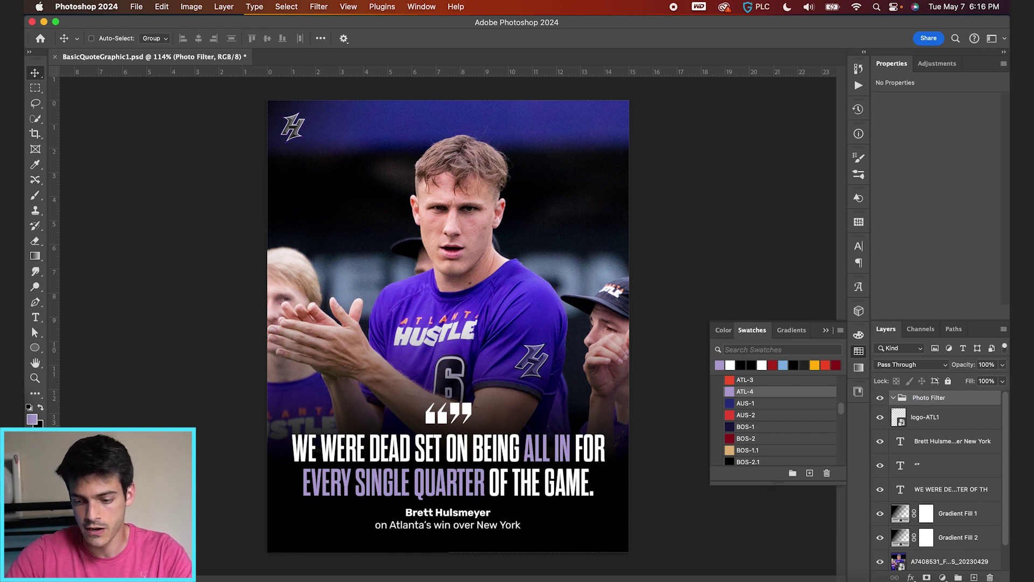
Step: Add a Curves adjustment in the Photo Filter group, lowering the highlights slightly, mapping input 62 to 44 and lifting the black point to output 26
click(942, 577)
mouse_move(948, 579)
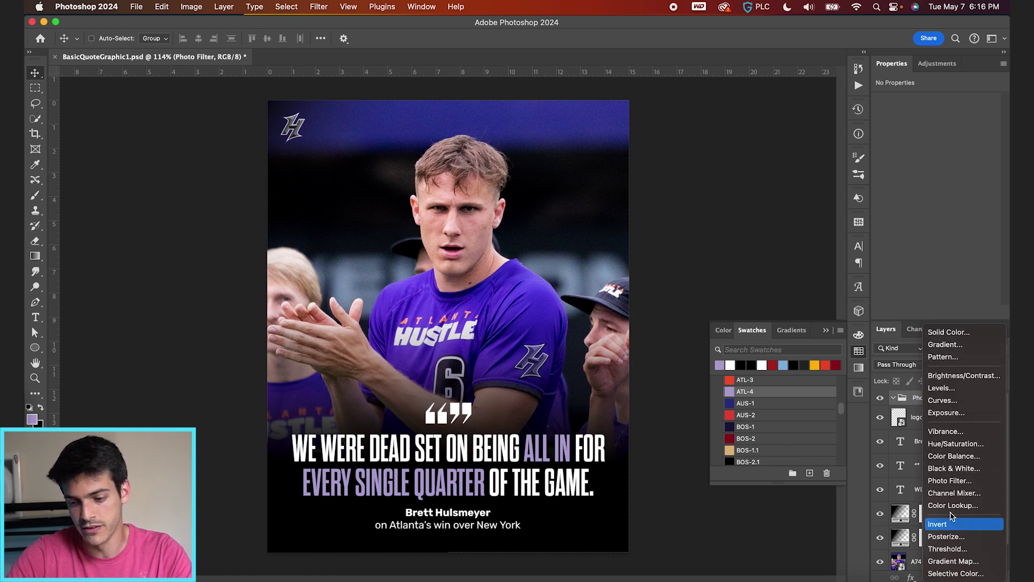
click(960, 400)
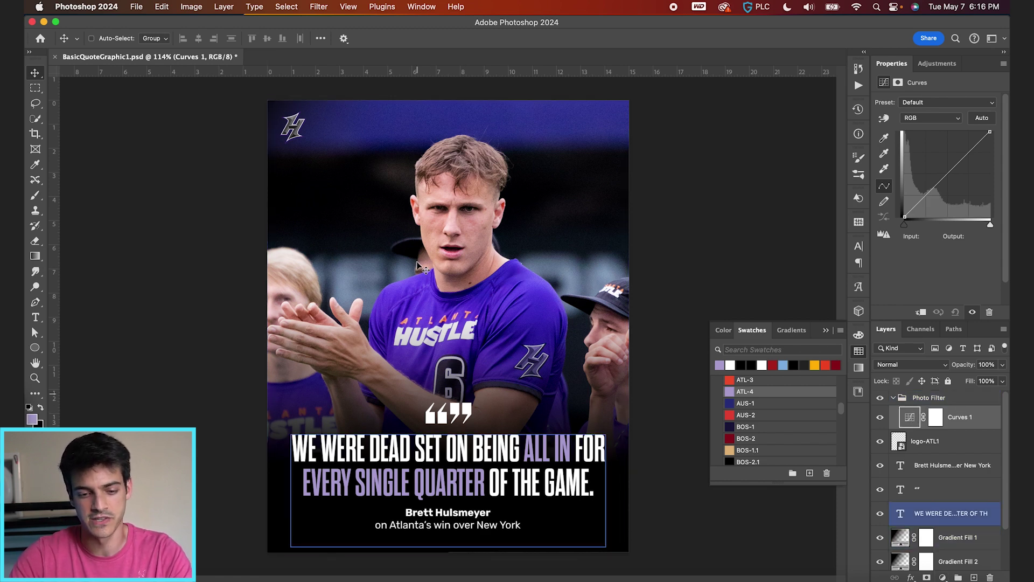
click(949, 171)
drag(949, 173, 952, 177)
click(926, 201)
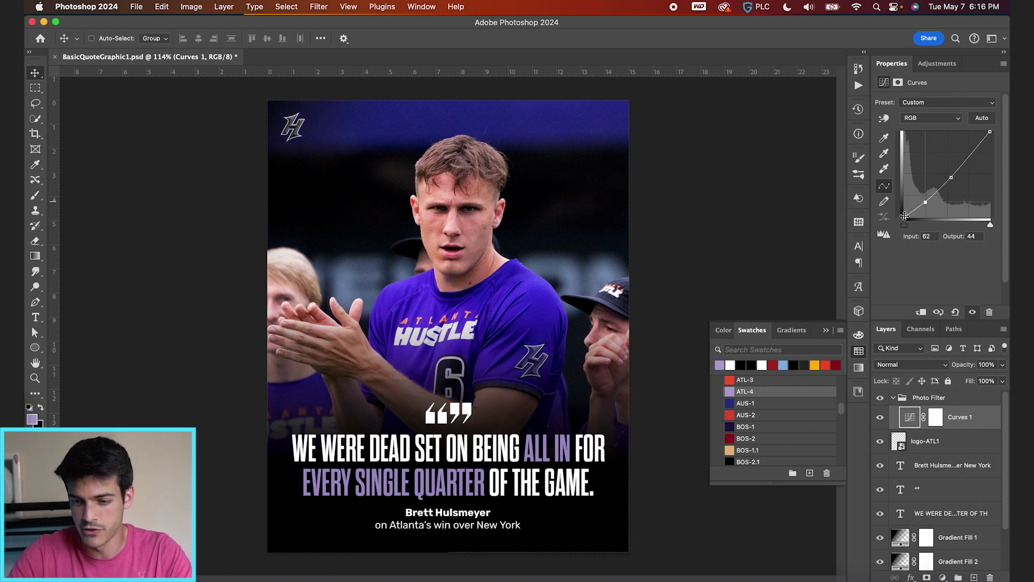
drag(905, 217, 903, 212)
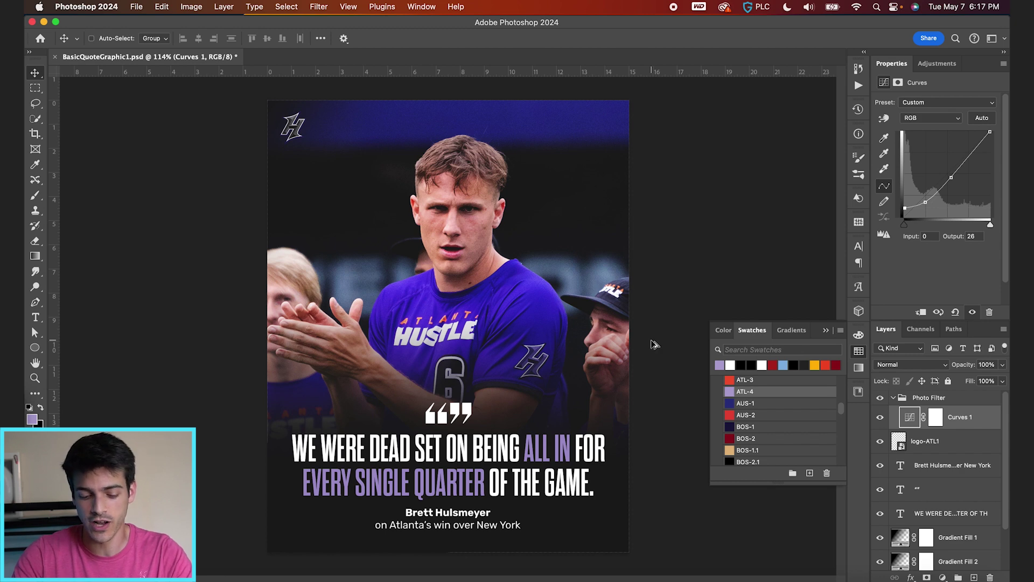
Step: Add a new layer above the Curves adjustment and fill the entire canvas with 50% Gray
key(super+shift+alt+n)
key(super+a)
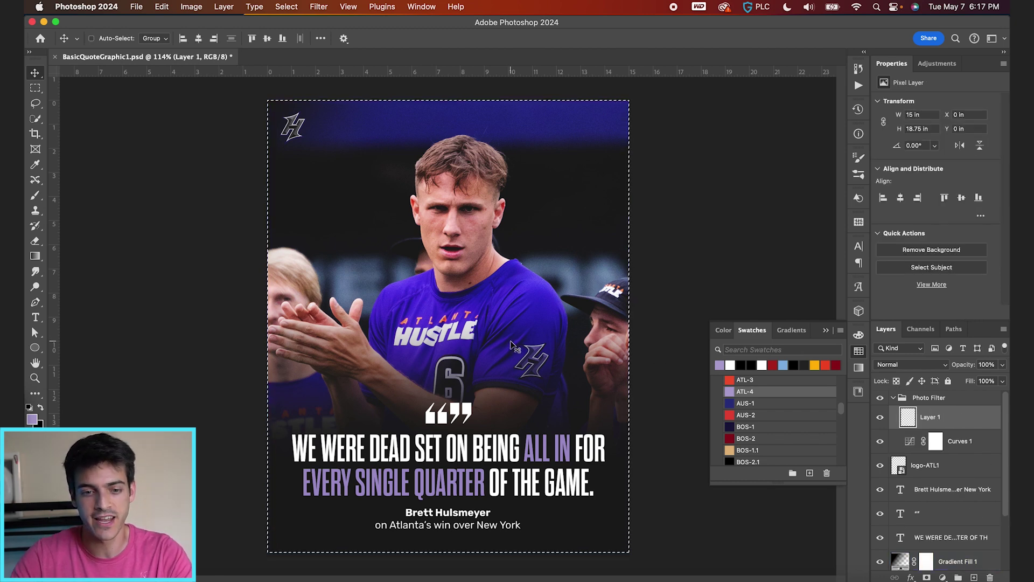
key(w)
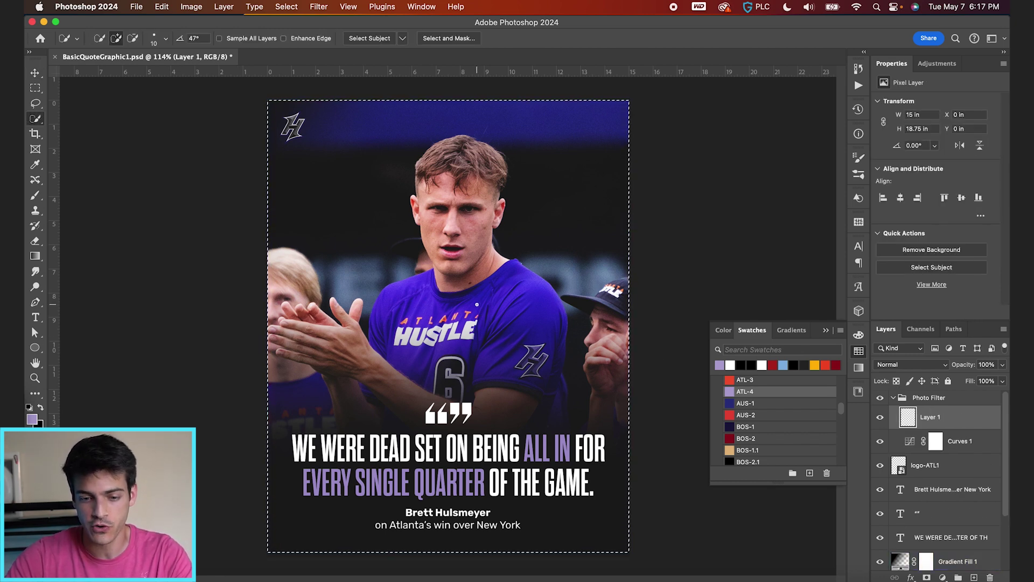
right_click(412, 224)
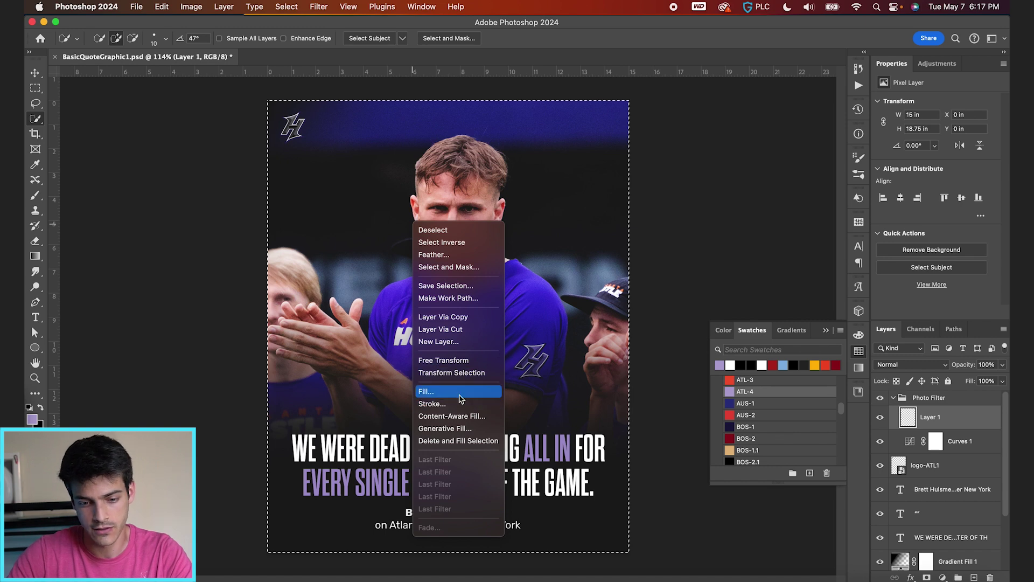
click(429, 391)
click(595, 241)
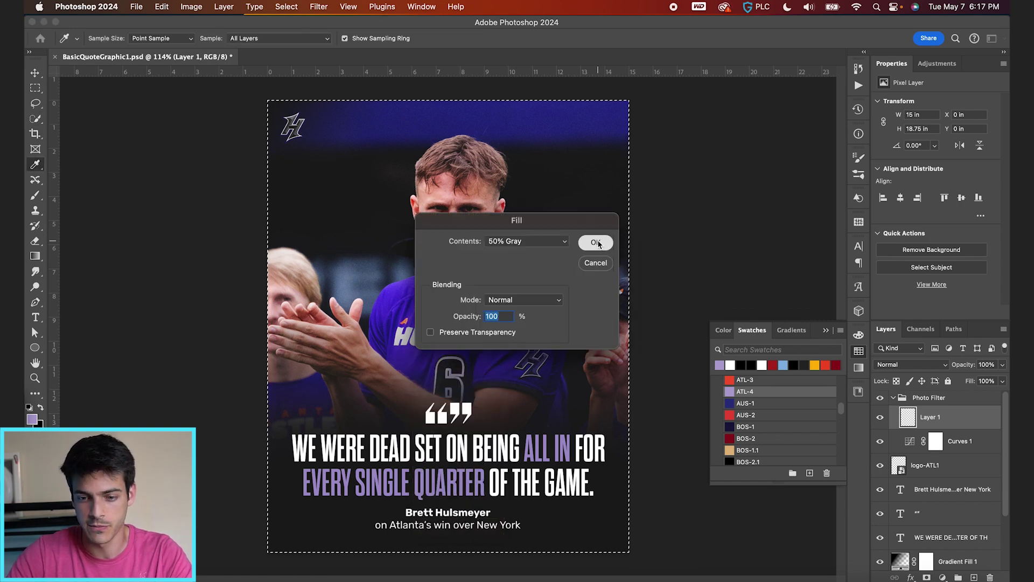
Step: Convert the gray layer for smart filters and apply 7% uniform monochromatic Add Noise
click(319, 6)
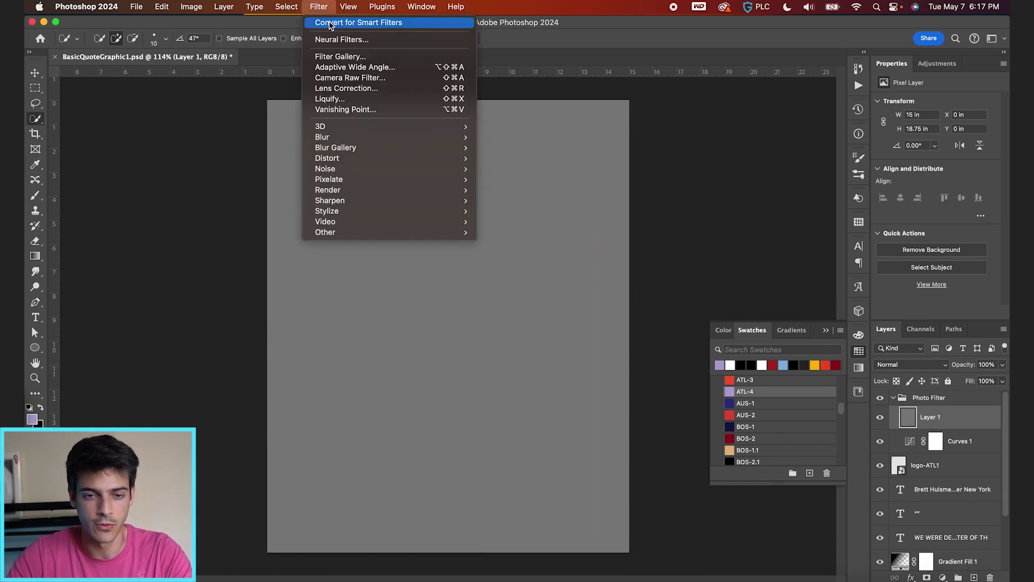
click(332, 23)
click(319, 7)
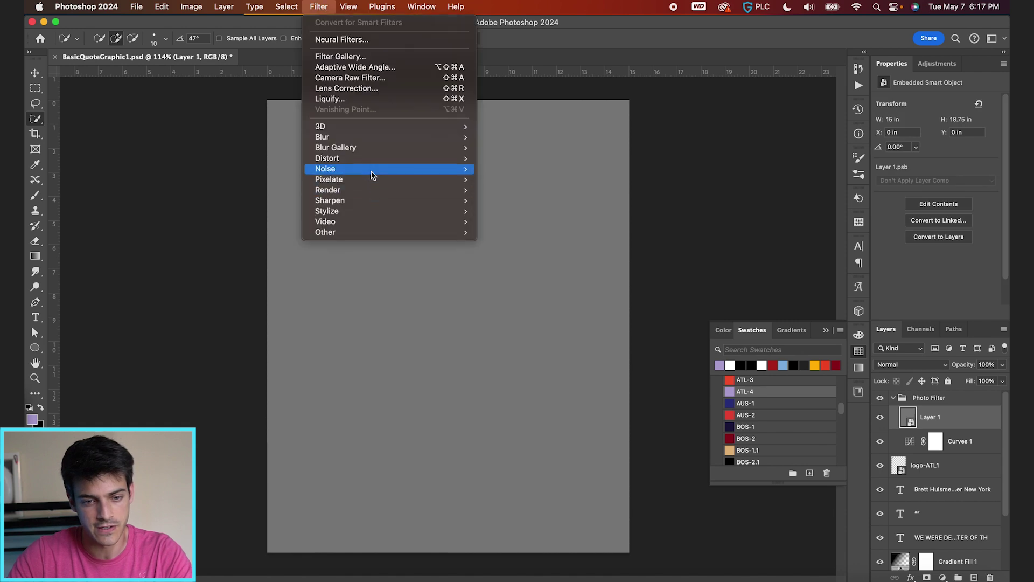
mouse_move(374, 168)
click(538, 167)
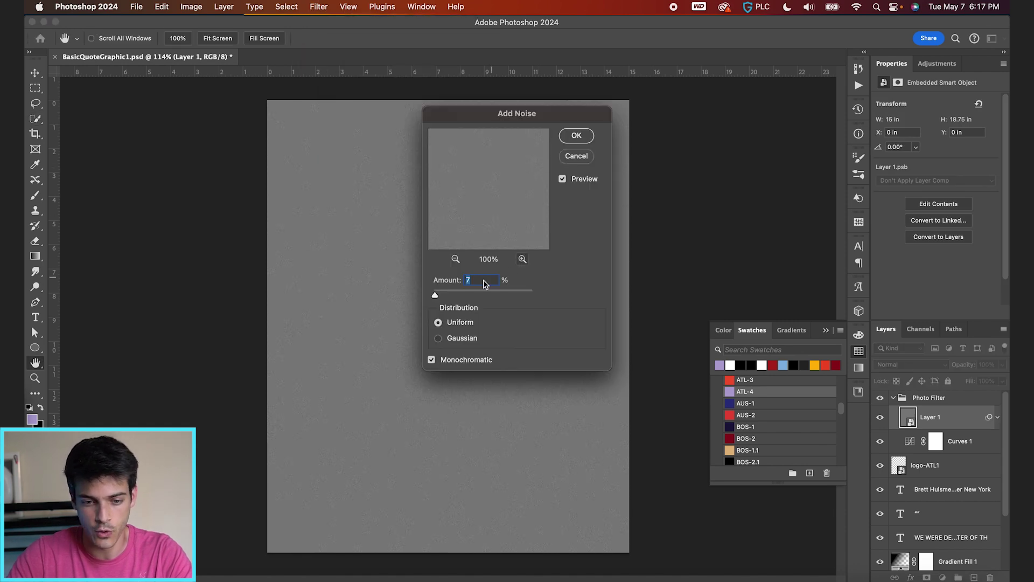
key(Return)
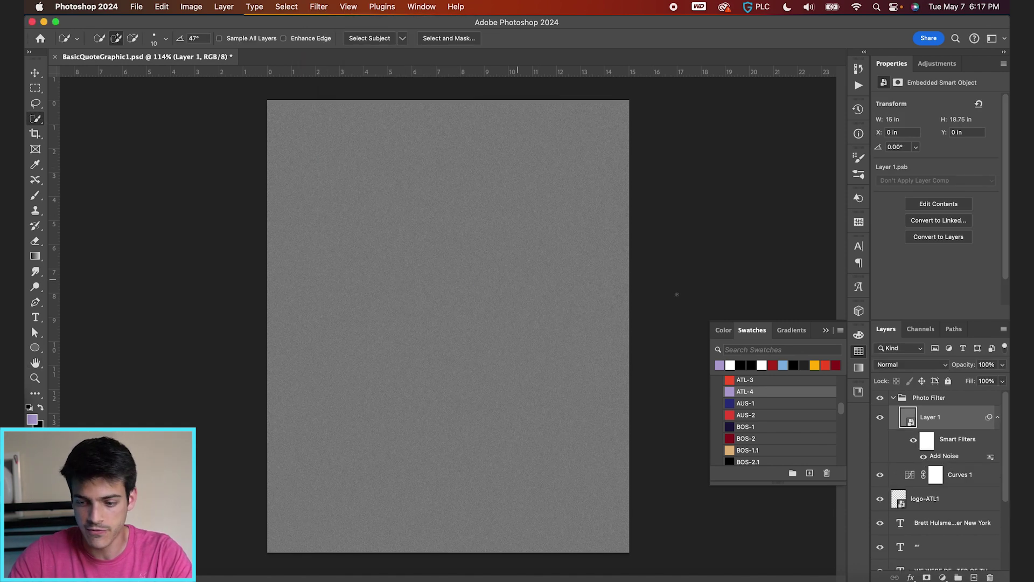
Step: Set the noise layer's blend mode to Hard Light and its opacity to 31%, and check the grain up close
click(916, 365)
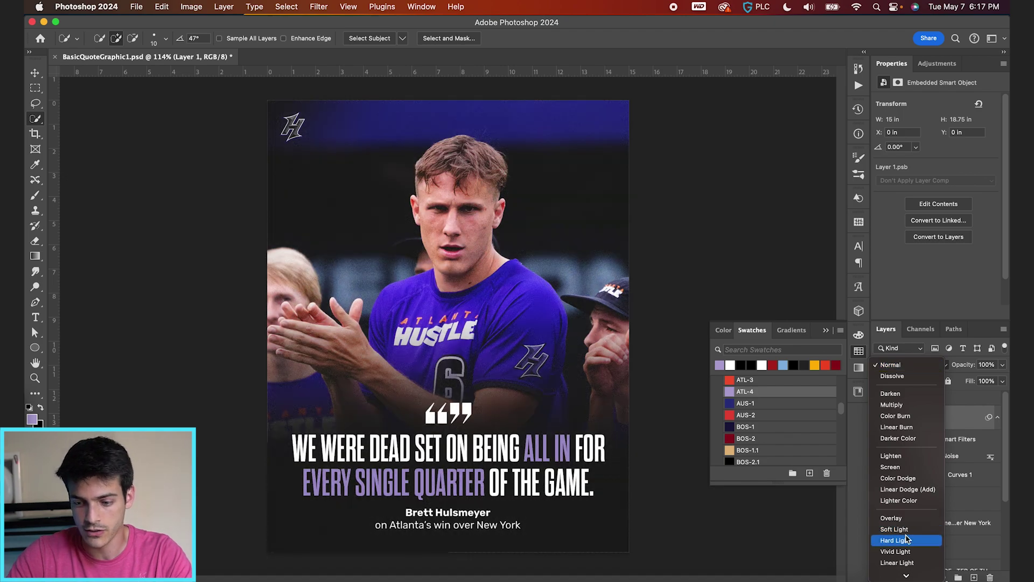
click(895, 540)
drag(964, 370, 937, 367)
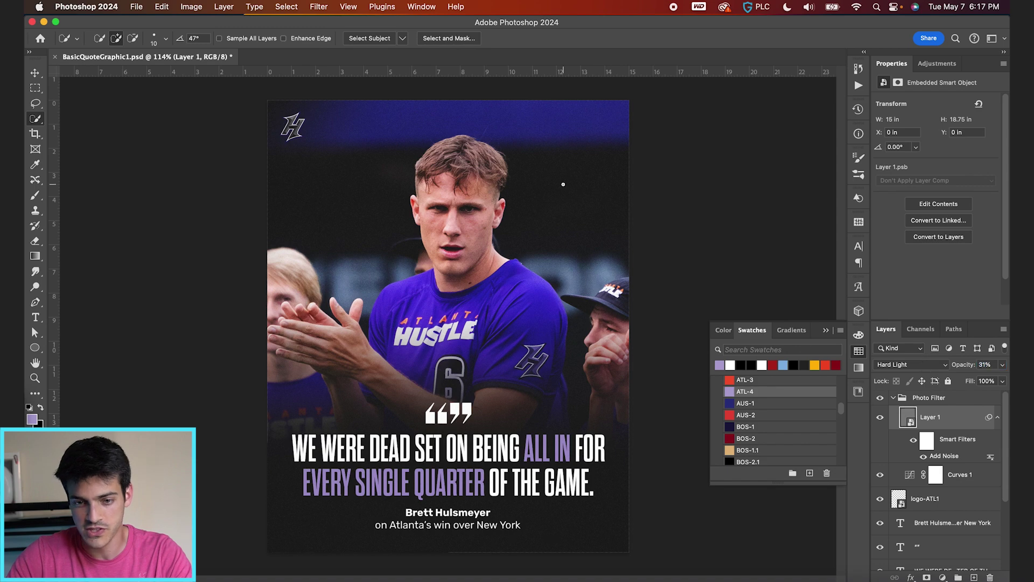
scroll(563, 184, up, 5)
key(v)
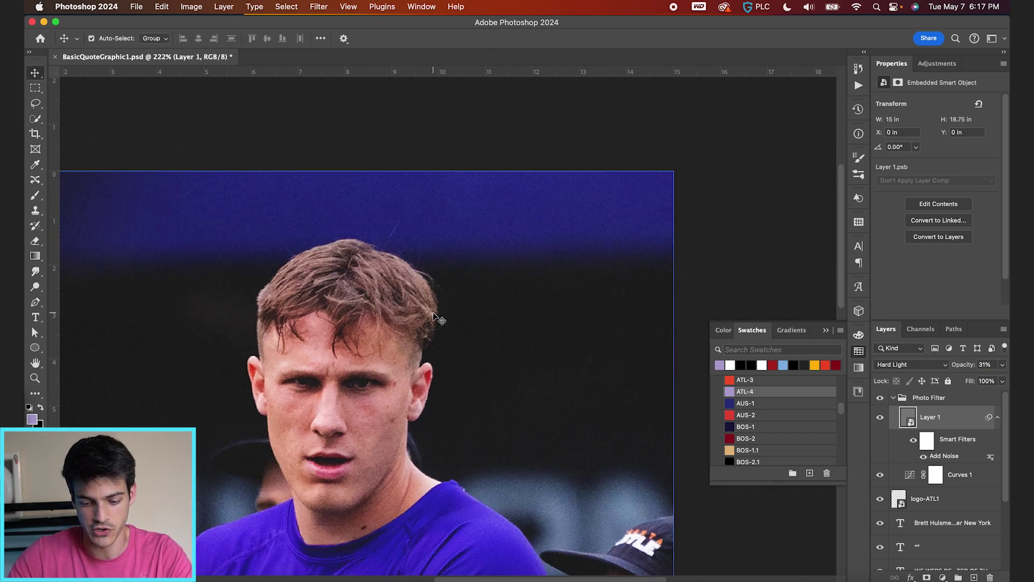
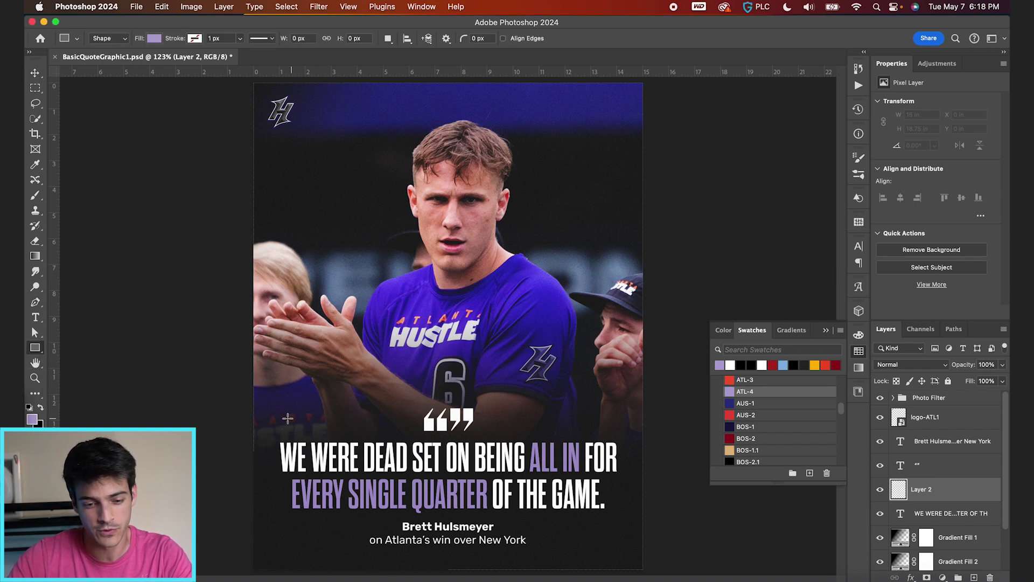
Step: Draw a thin white rectangle of 941 by 5 px above the quote, spanning the text width behind the quotation marks
drag(278, 415, 617, 415)
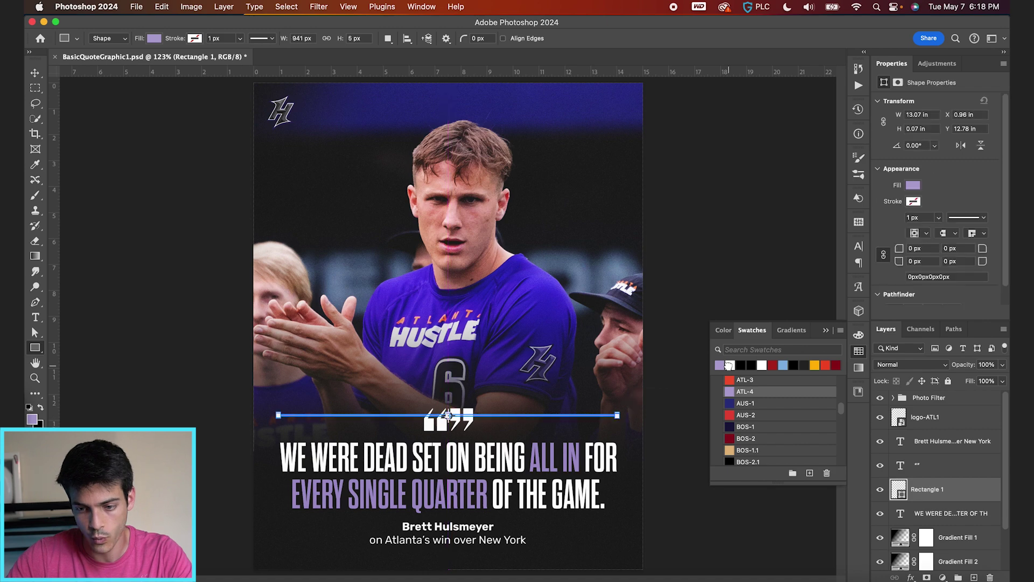
key(v)
scroll(576, 415, up, 5)
scroll(576, 415, down, 5)
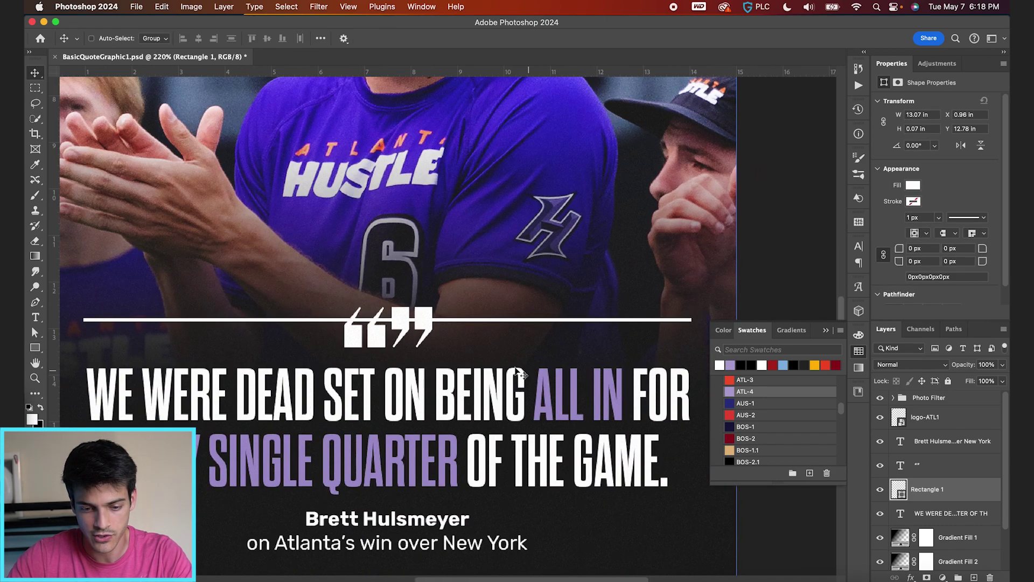
Step: Centre the thin line horizontally on the canvas and align it vertically to the middle of the quotation marks
key(cmd+a)
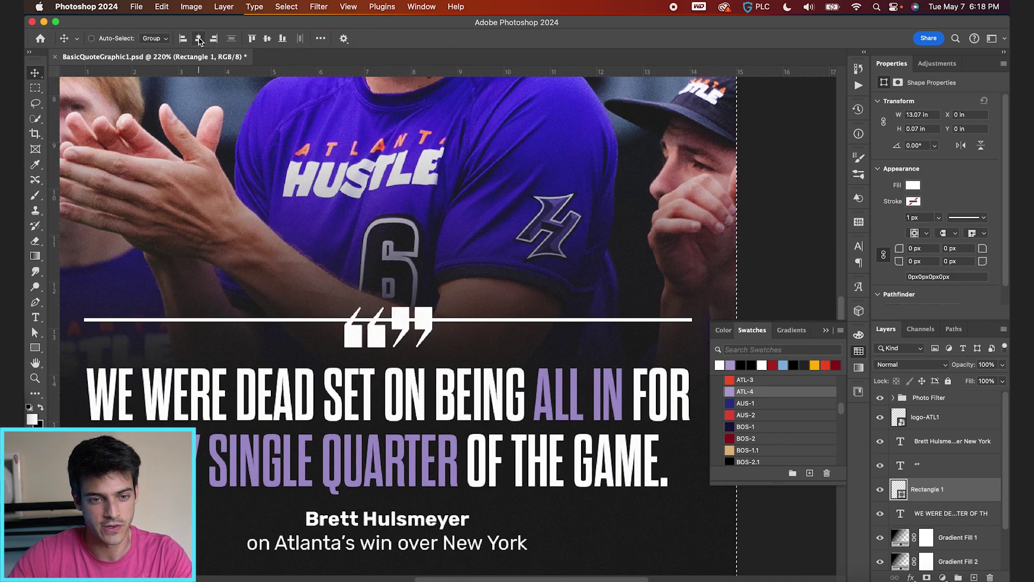
scroll(298, 284, left, 5)
key(super+d)
key(shift+Down)
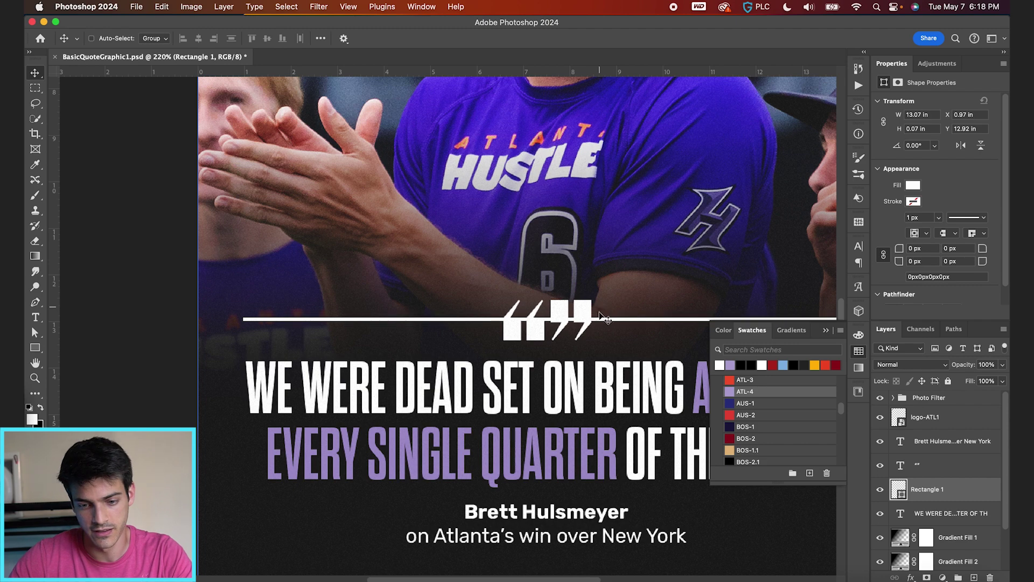
super+click(909, 468)
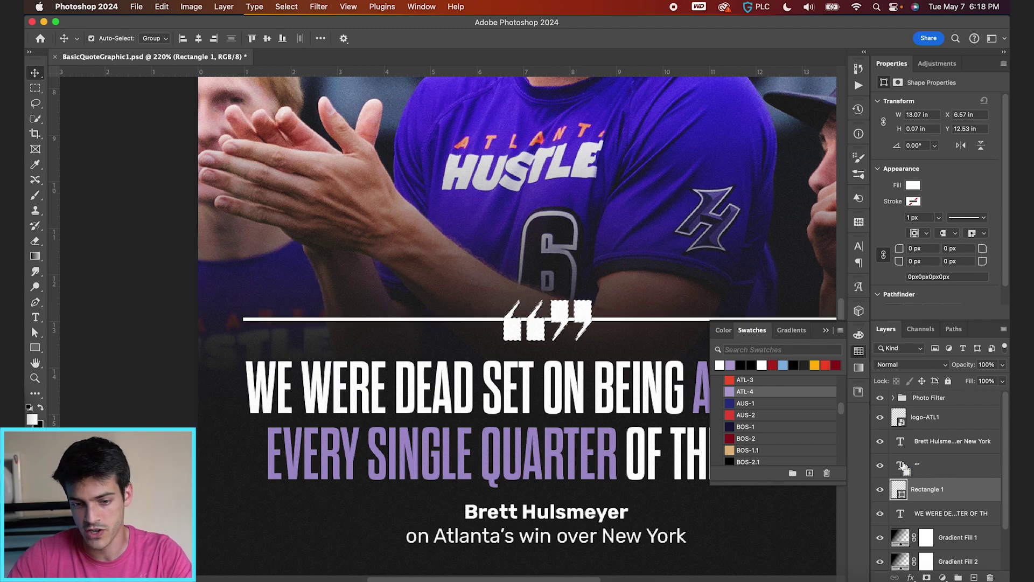
super+click(906, 469)
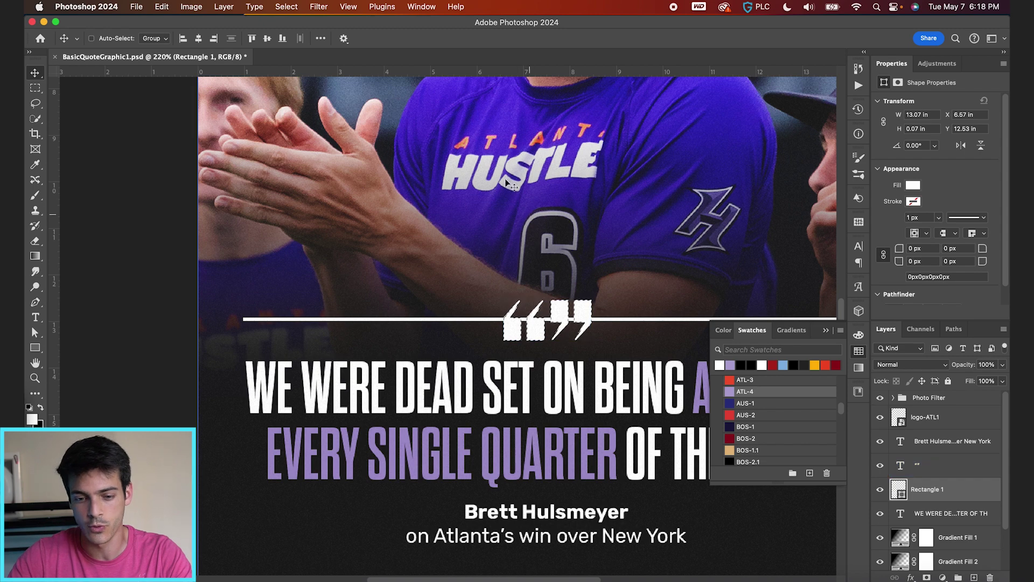
click(267, 38)
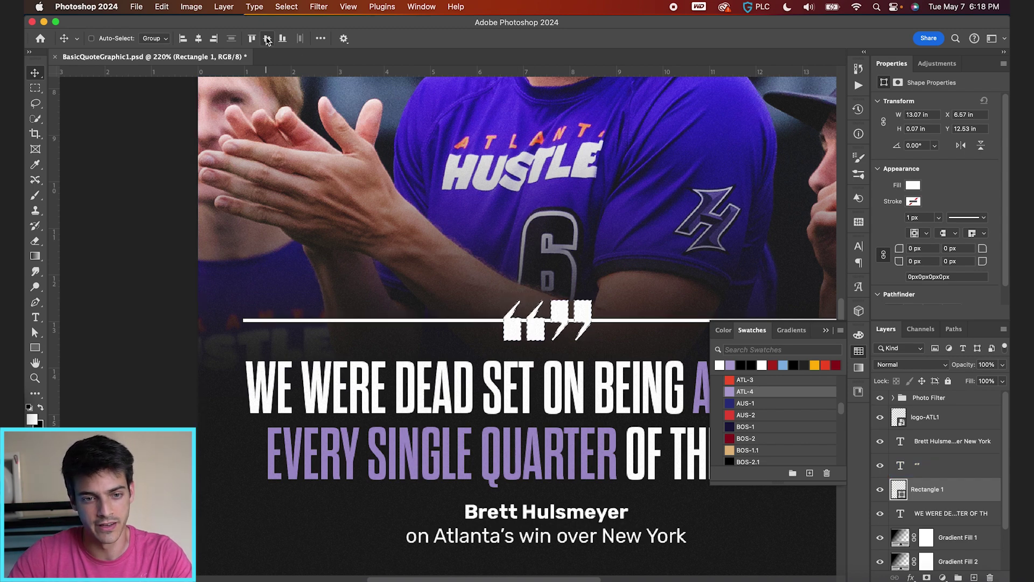
Step: On a new layer, fill a box about 2.61 by 1.31 in around the quotation marks with white
key(super+d)
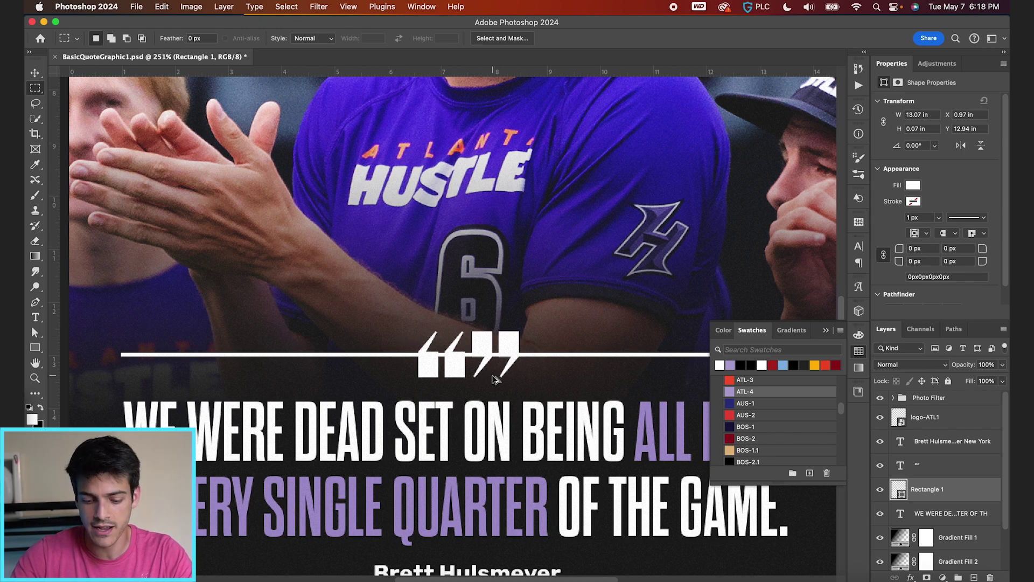
key(super+alt+shift+n)
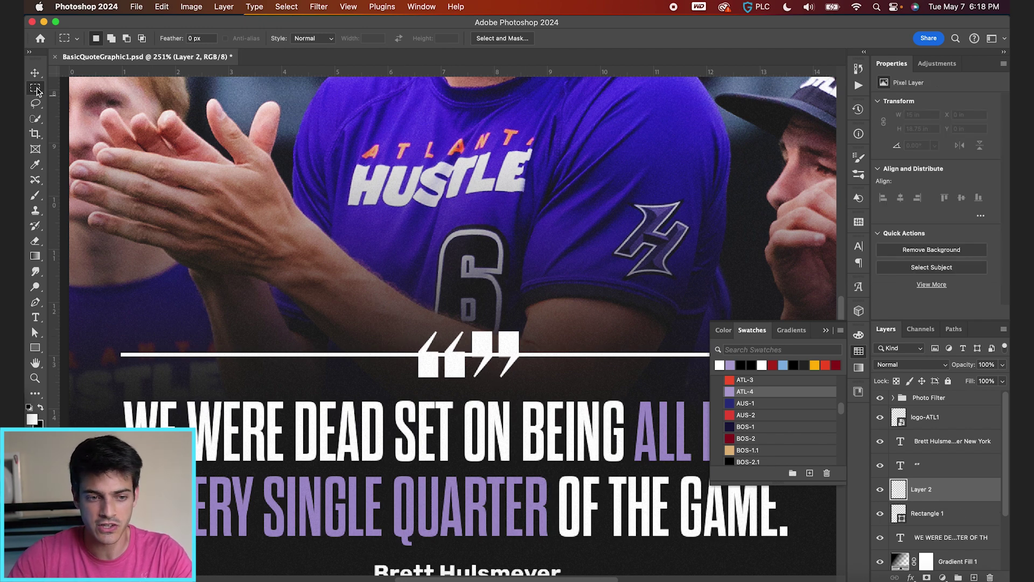
mouse_move(395, 318)
mouse_down()
mouse_move(498, 389)
mouse_move(476, 376)
mouse_move(460, 383)
mouse_move(538, 386)
mouse_up()
key(g)
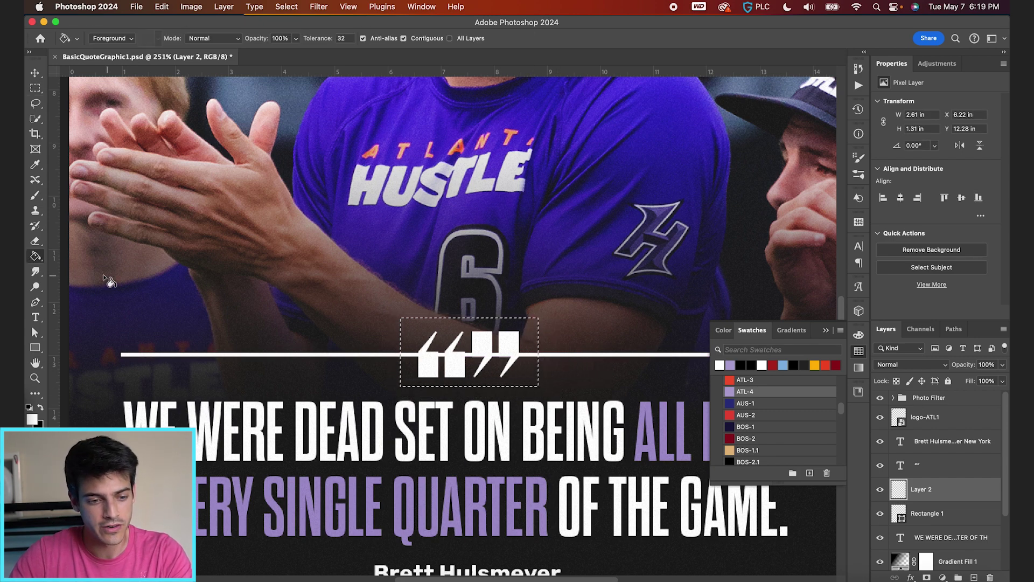
click(496, 368)
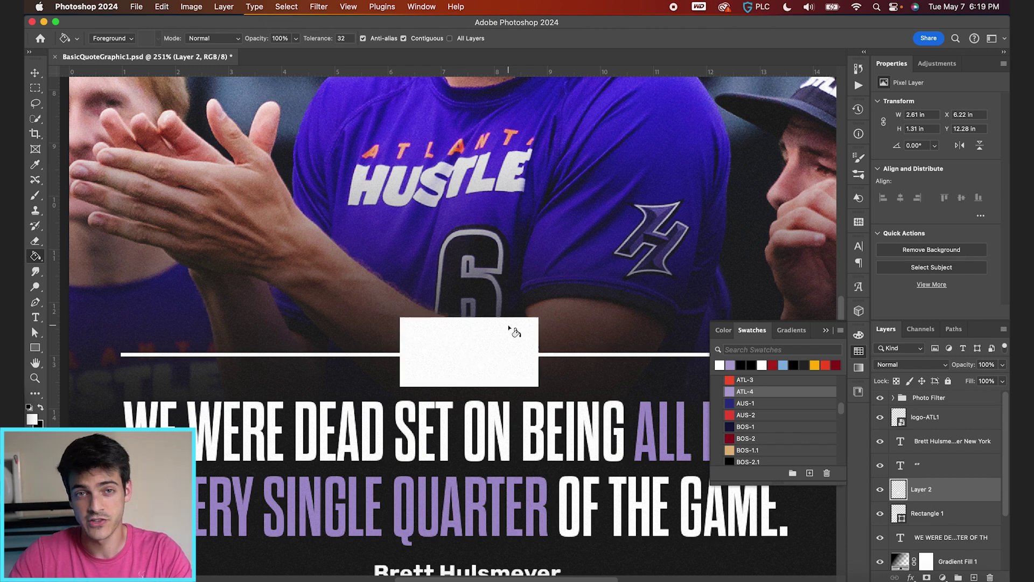
Step: Centre the white box horizontally on the canvas
key(ctrl+a)
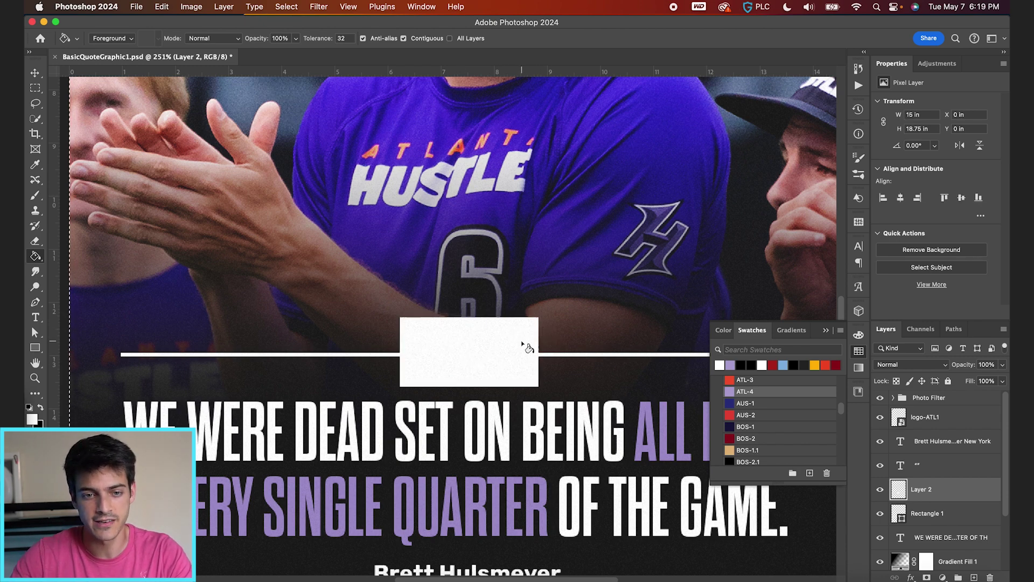
key(v)
click(199, 39)
Step: Hide the white box and use its outline to mask the divider line out around the quotation marks
ctrl+click(899, 492)
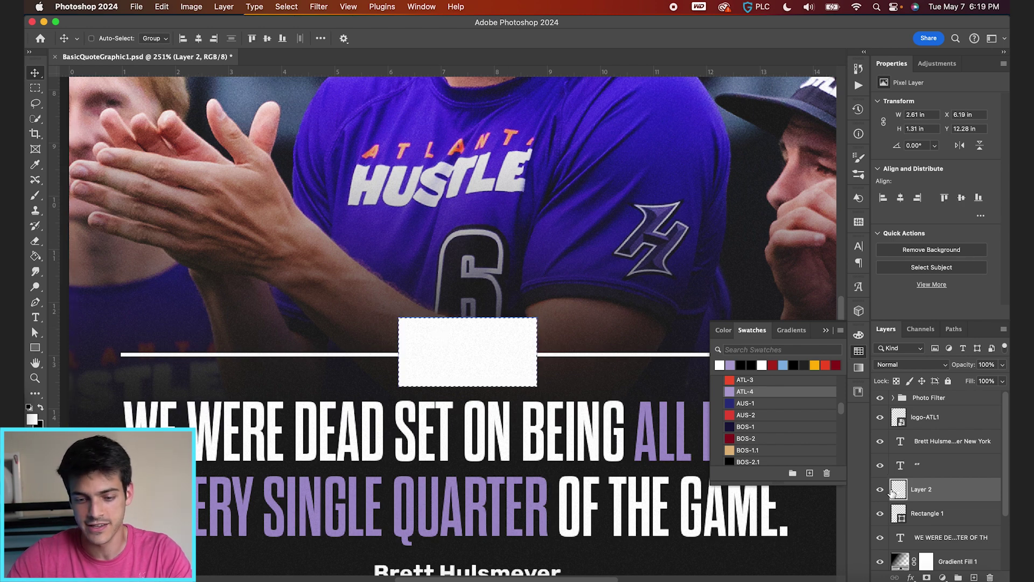
click(881, 490)
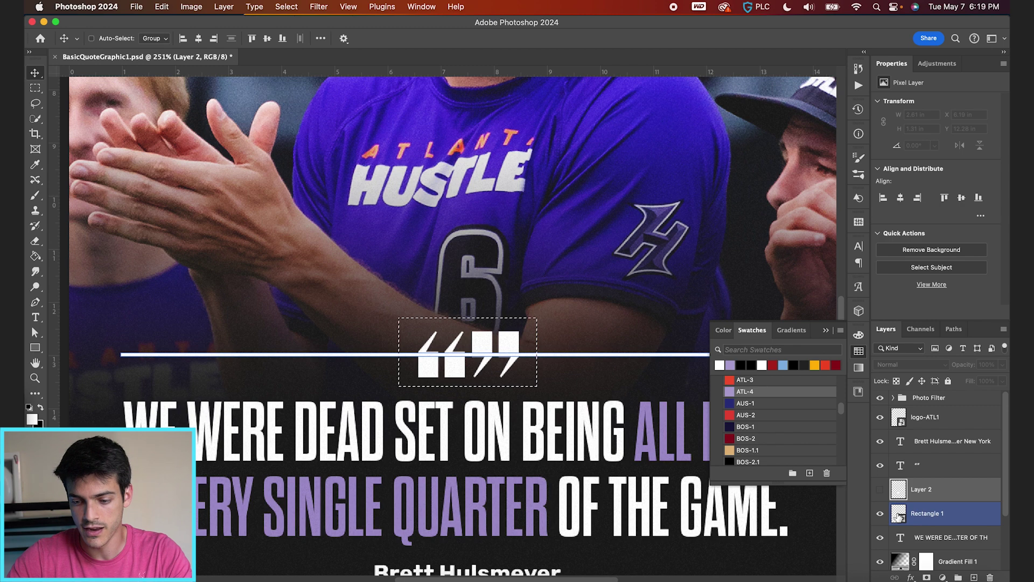
click(928, 513)
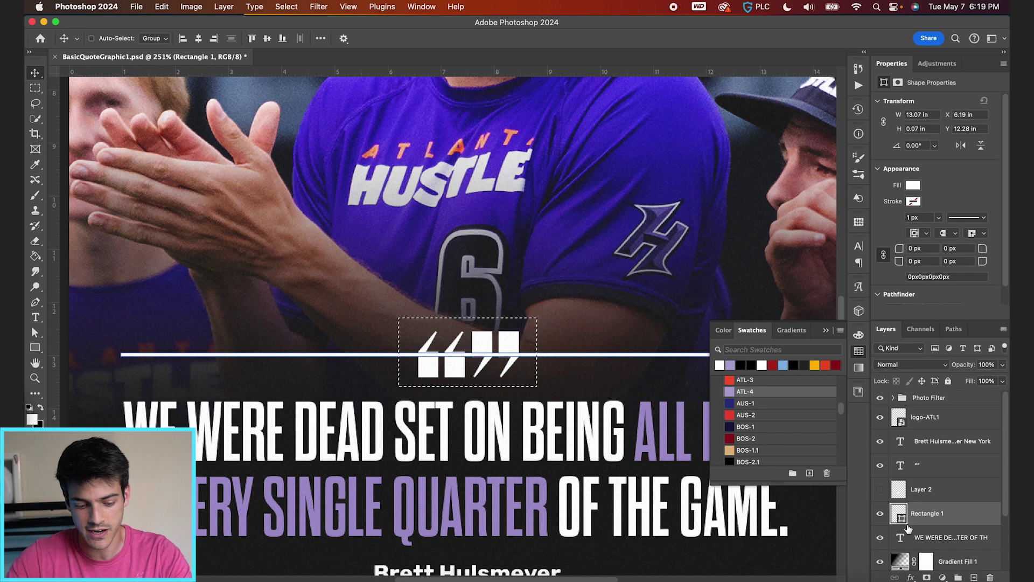
click(926, 576)
key(super+0)
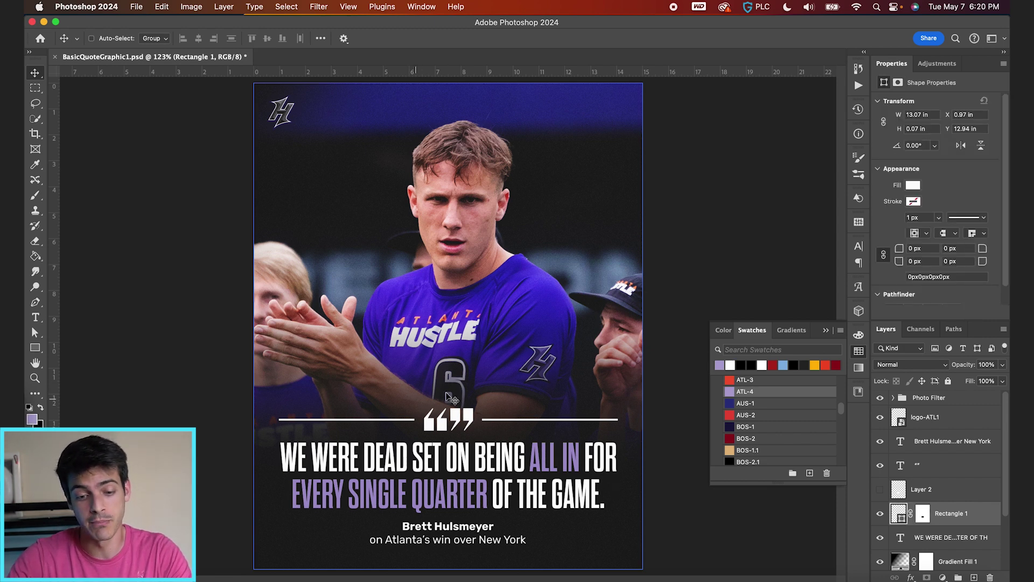
Step: Hide the divider line, show the white box again, and turn it into an outline with a Stroke effect and 0% fill
click(879, 514)
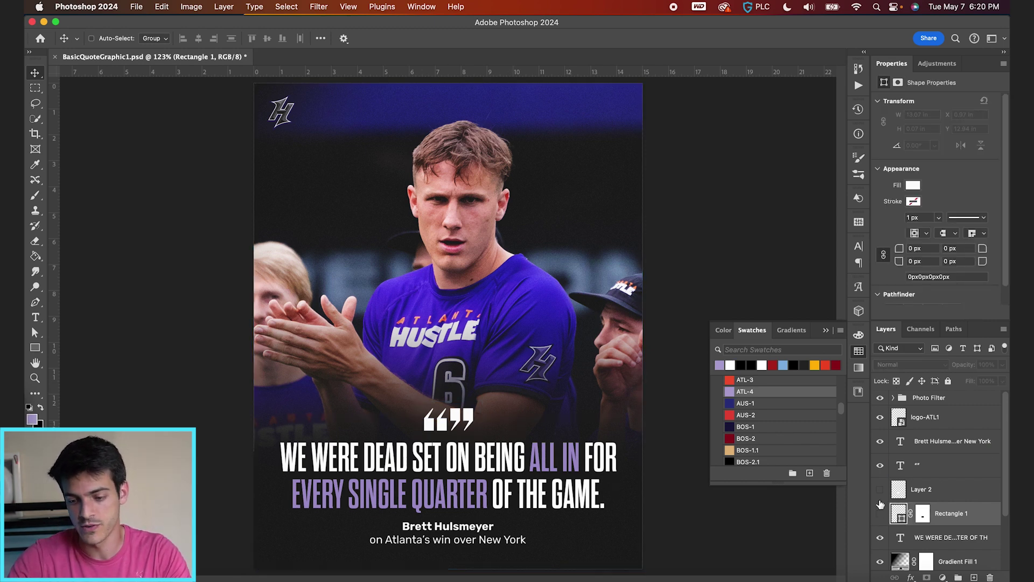
click(881, 491)
click(899, 496)
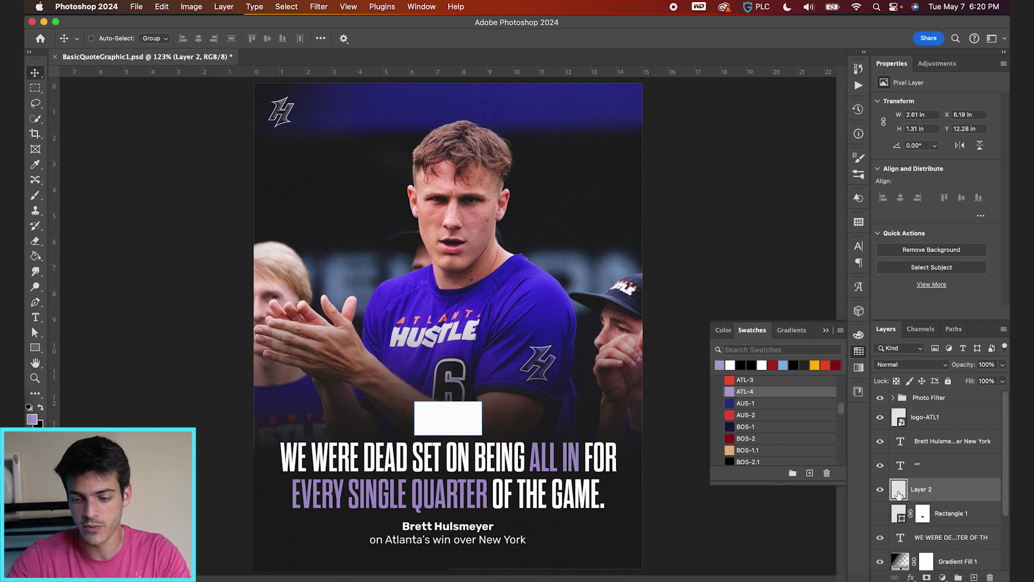
click(910, 577)
click(942, 516)
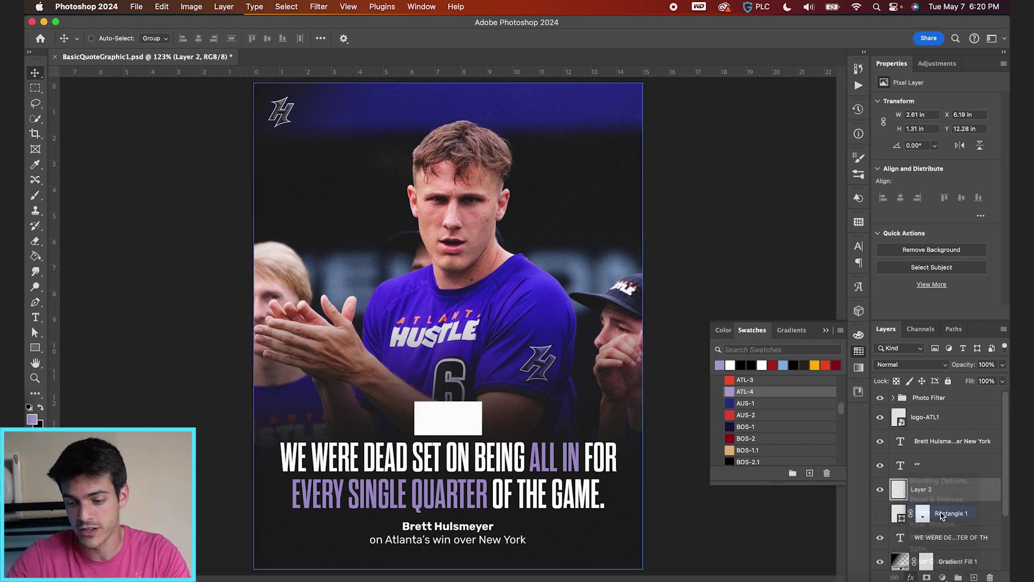
key(Return)
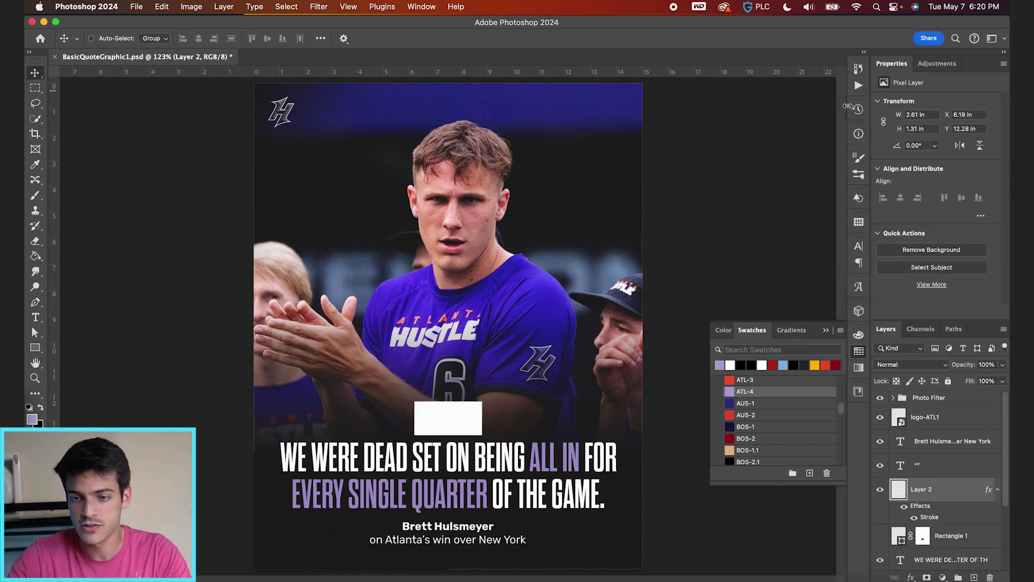
drag(973, 384, 916, 383)
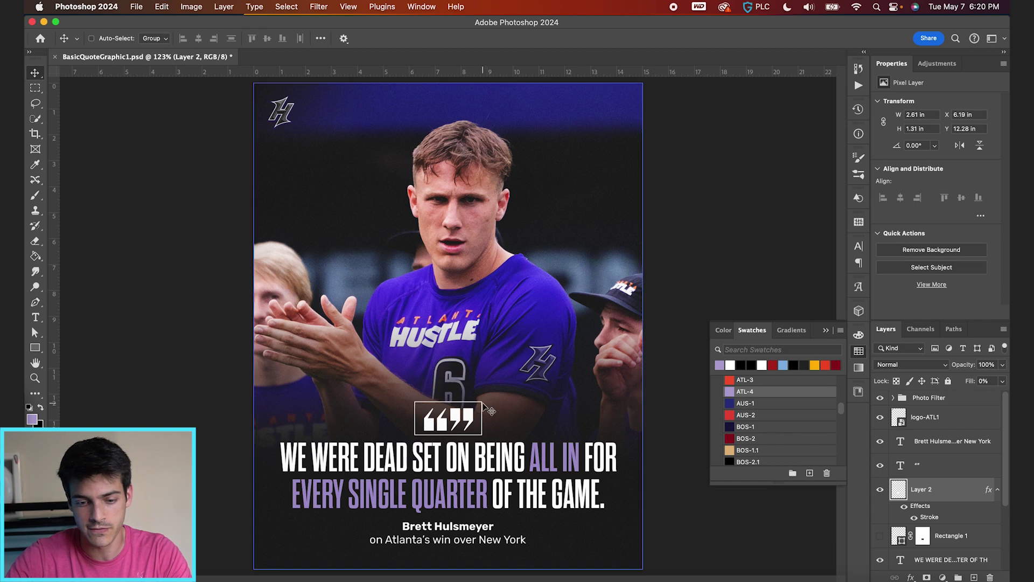
Step: Duplicate the quotation marks together with their frame, keep only the copies visible, and scale them down about their centre
shift+click(932, 474)
key(super+j)
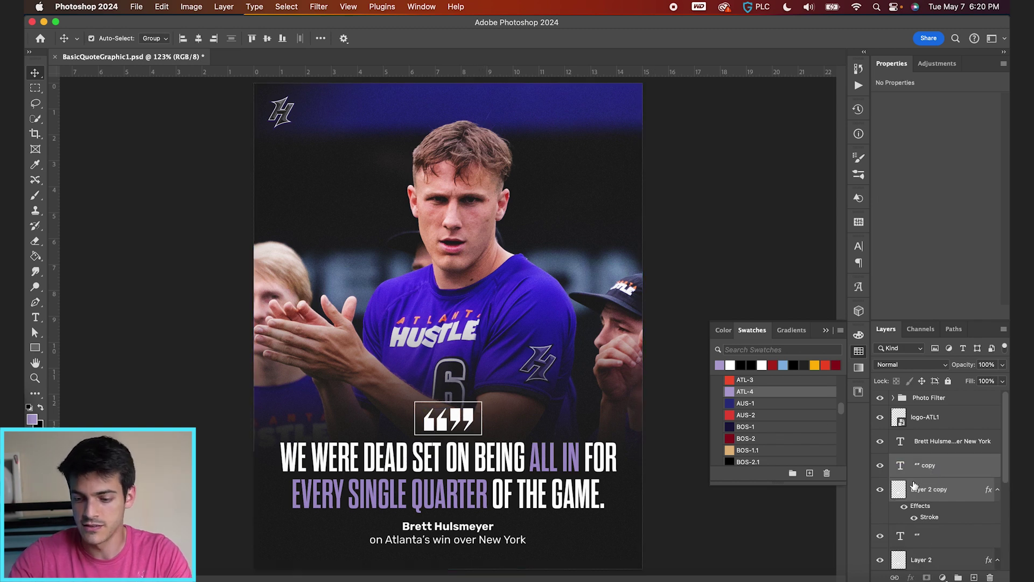
key(super+t)
drag(482, 401, 472, 399)
key(Return)
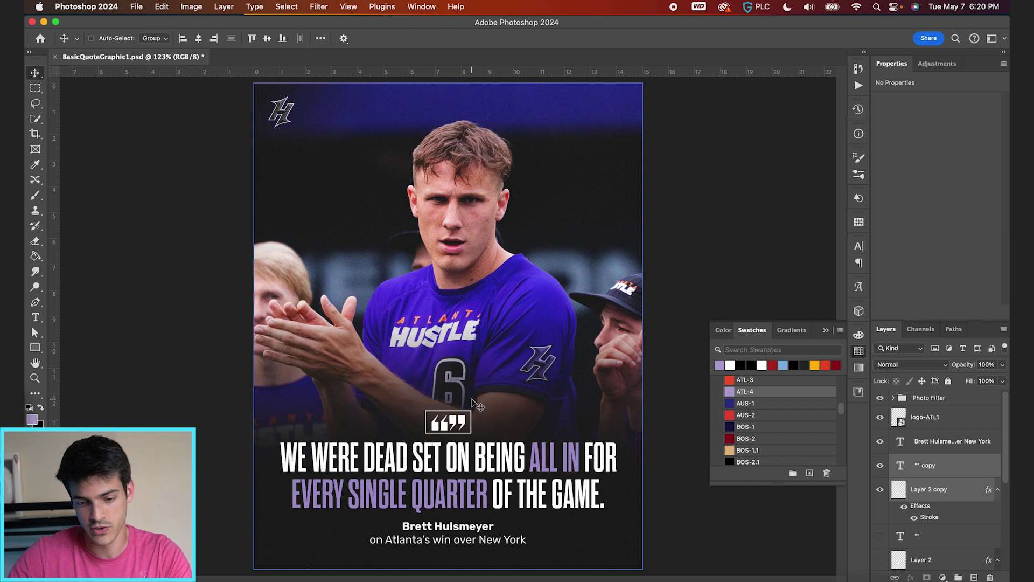
Step: Scale the copied quotation marks slightly smaller to leave more room inside their frame
click(901, 470)
key(cmd+t)
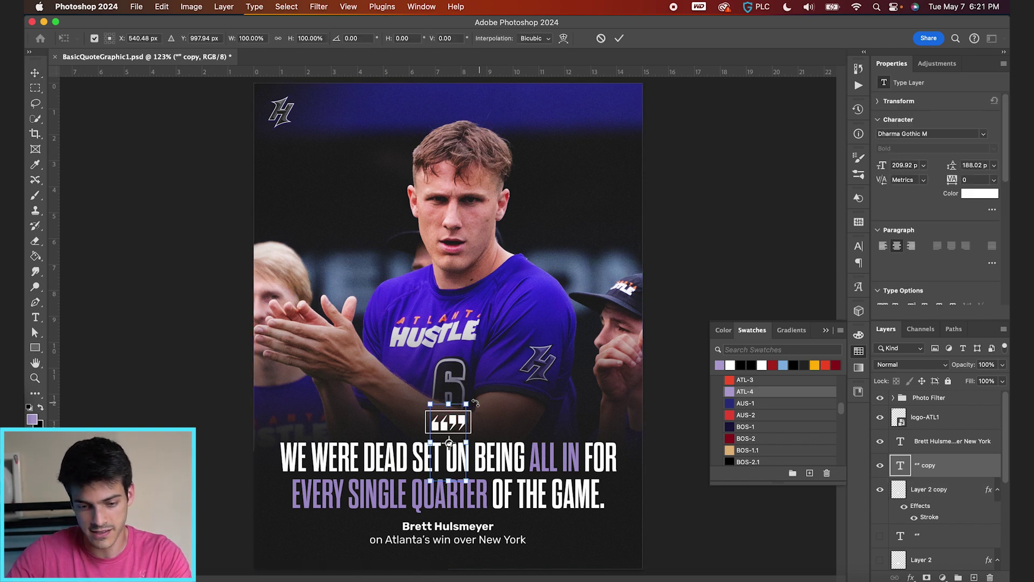
drag(468, 401, 462, 407)
key(Return)
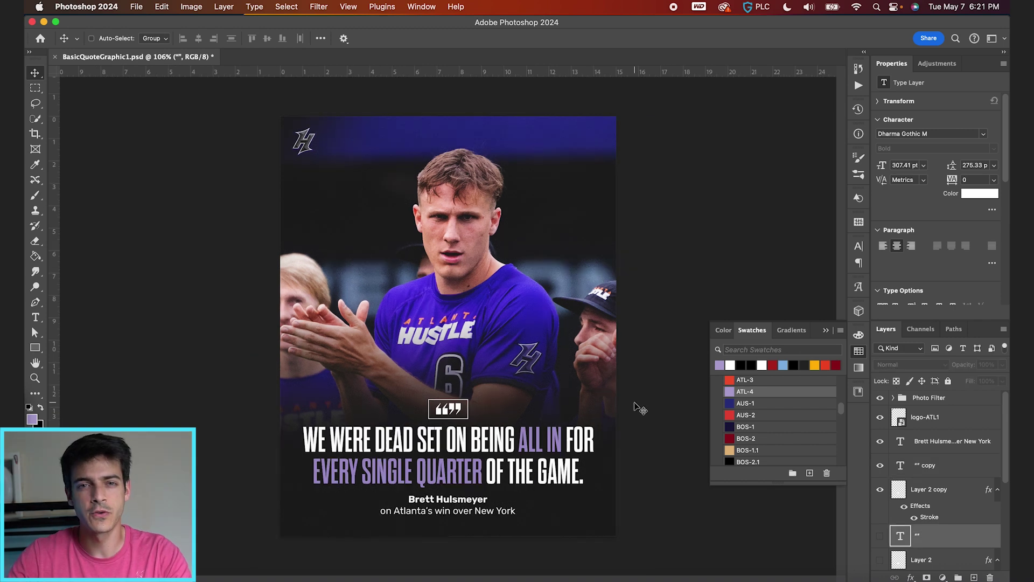
Step: Hide the Gradient Fill 1 layer that darkens the photo behind the quote
click(928, 489)
click(927, 465)
scroll(881, 474, down, 2)
scroll(882, 474, down, 3)
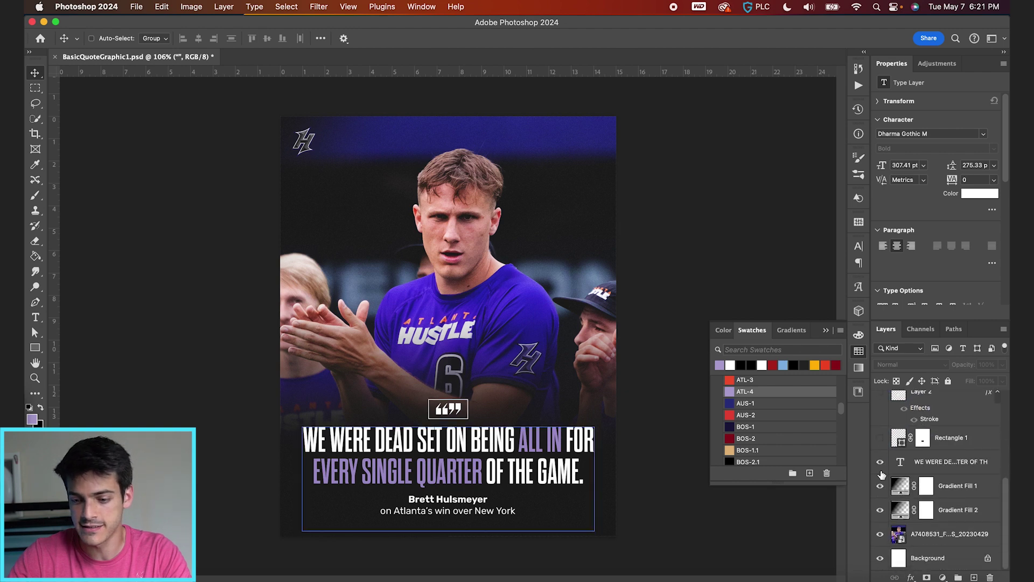
click(884, 509)
click(882, 510)
click(882, 509)
right_click(881, 489)
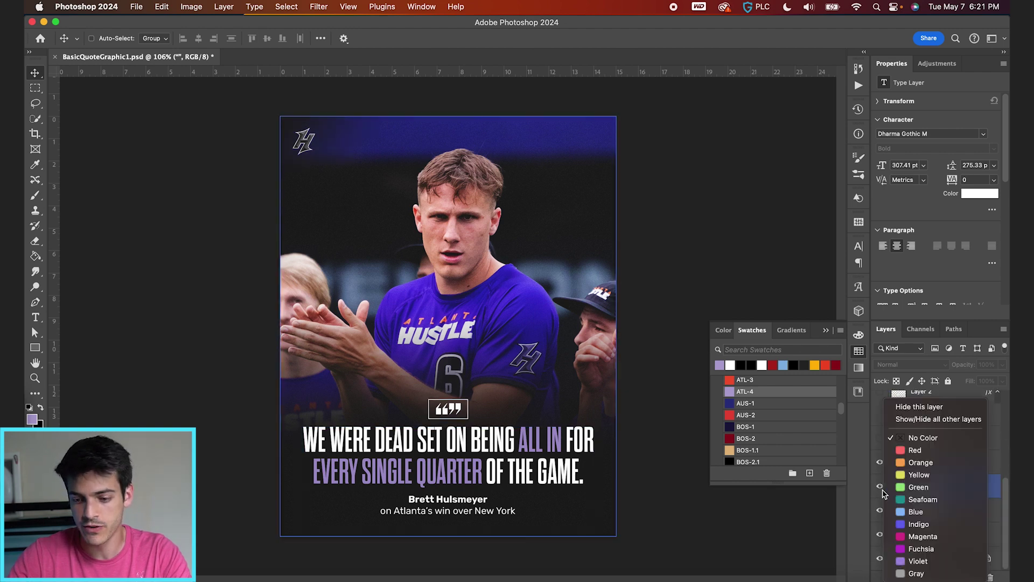
click(878, 488)
click(880, 488)
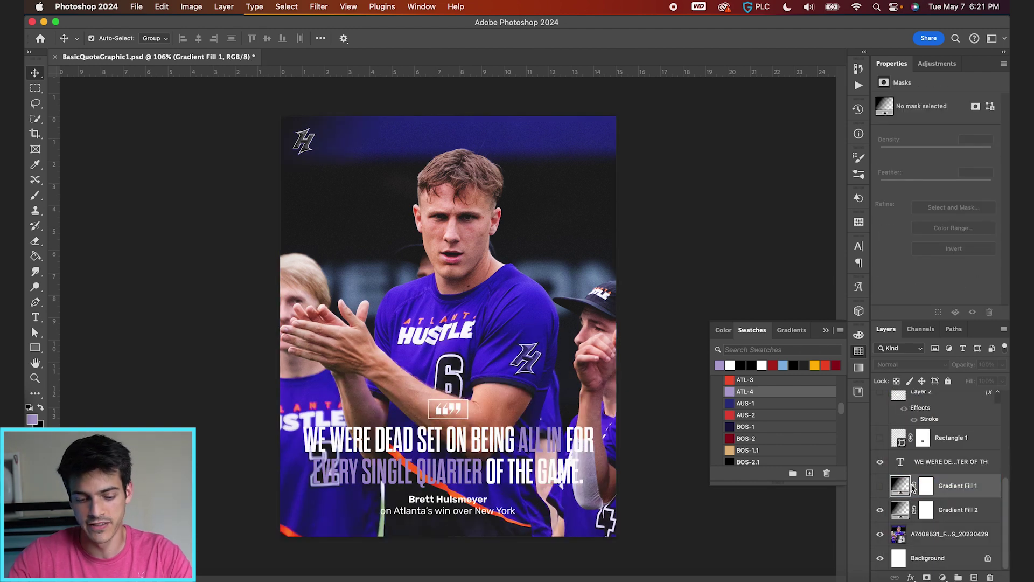
Step: Draw a rectangle about 15.65 by 7.31 in behind the quote across the canvas's lower part, shift it slightly down and fill it white
key(super+shift+alt+n)
click(35, 347)
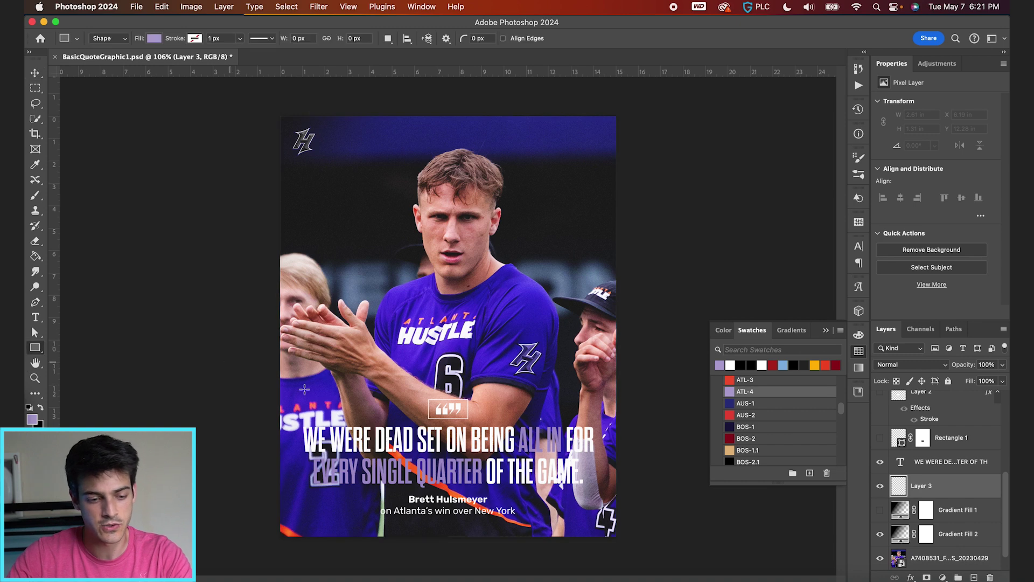
drag(271, 377, 622, 543)
key(v)
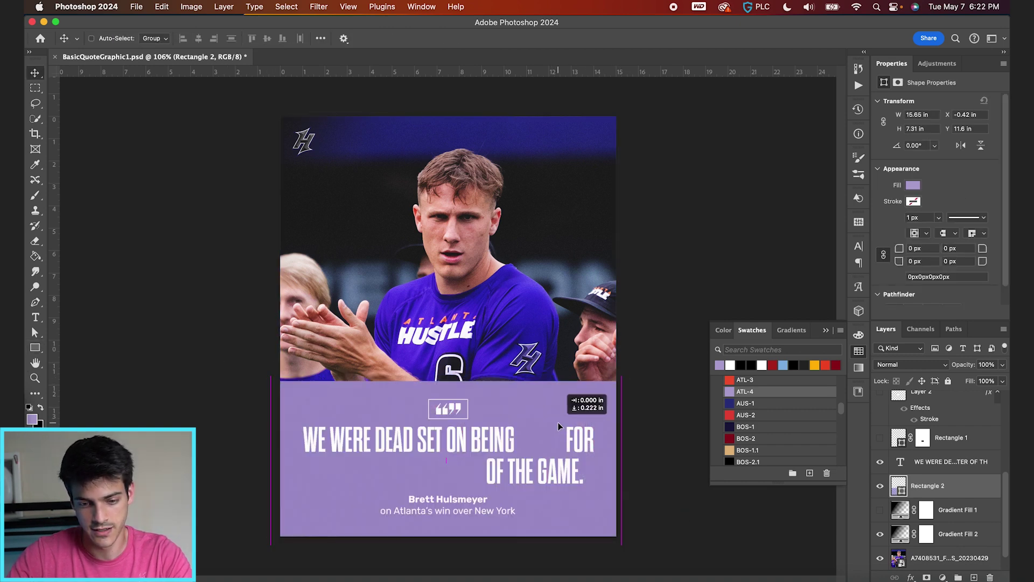
click(731, 365)
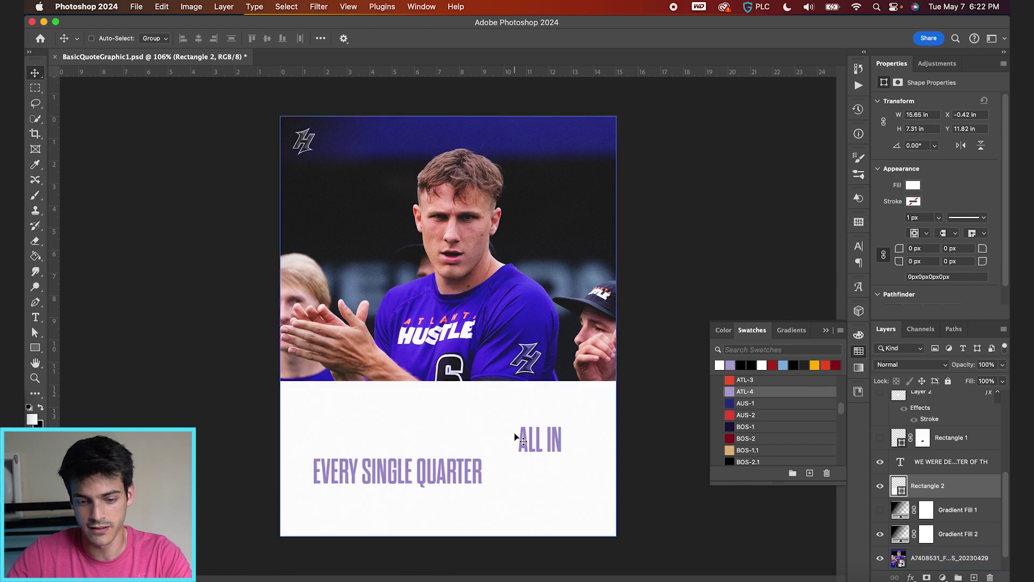
Step: Recolour the quote text and the visible quotation marks black
scroll(927, 507, up, 2)
click(926, 510)
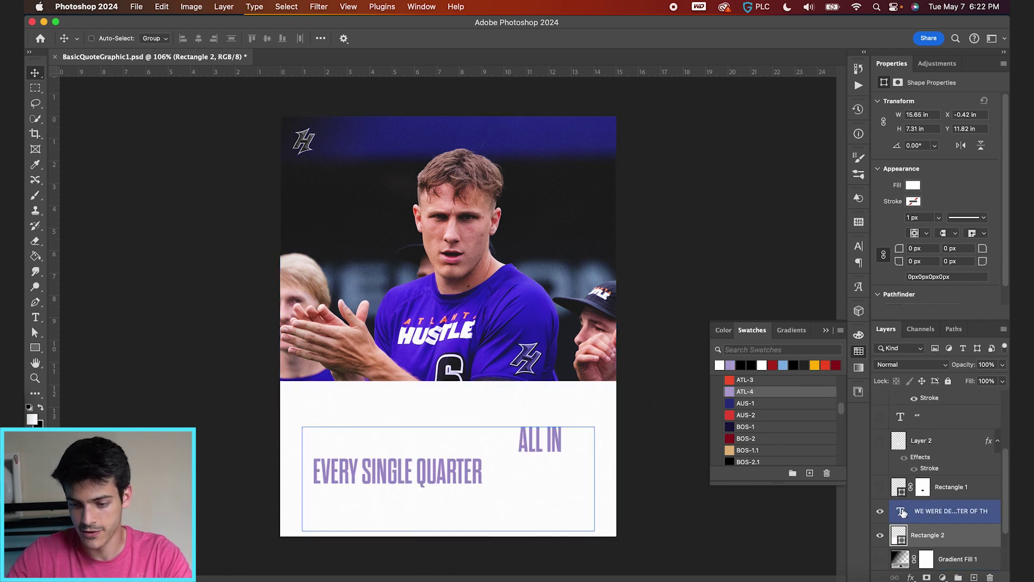
scroll(924, 485, up, 3)
scroll(924, 471, up, 1)
click(925, 442)
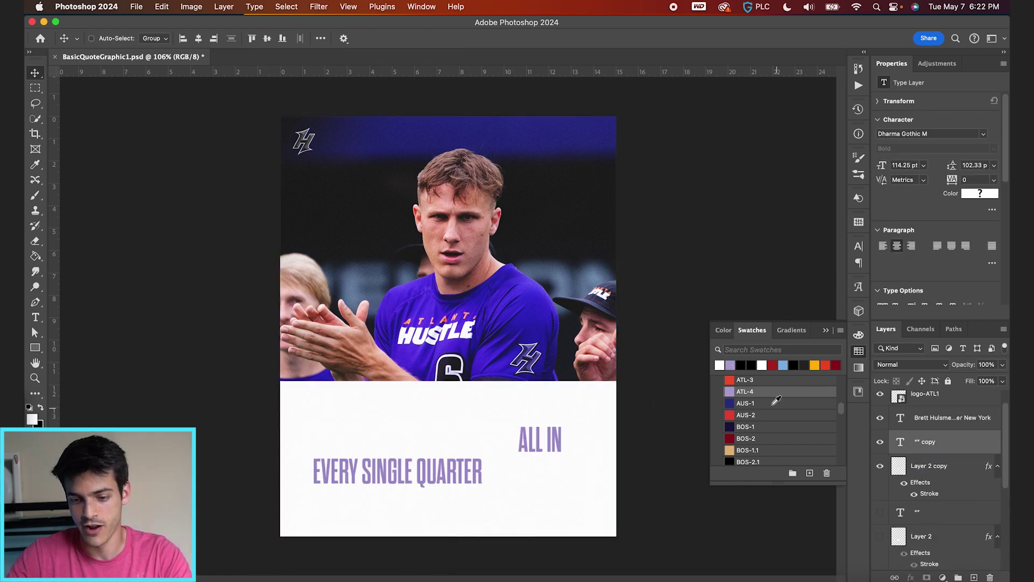
scroll(909, 434, down, 1)
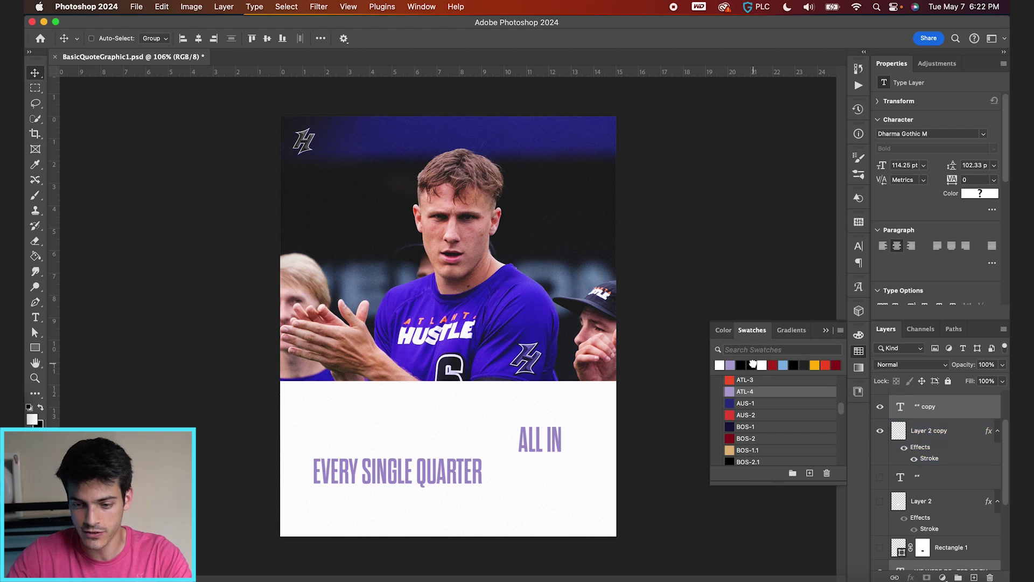
click(752, 365)
Step: Recolour the attribution text below the quote black
scroll(911, 436, up, 2)
click(903, 434)
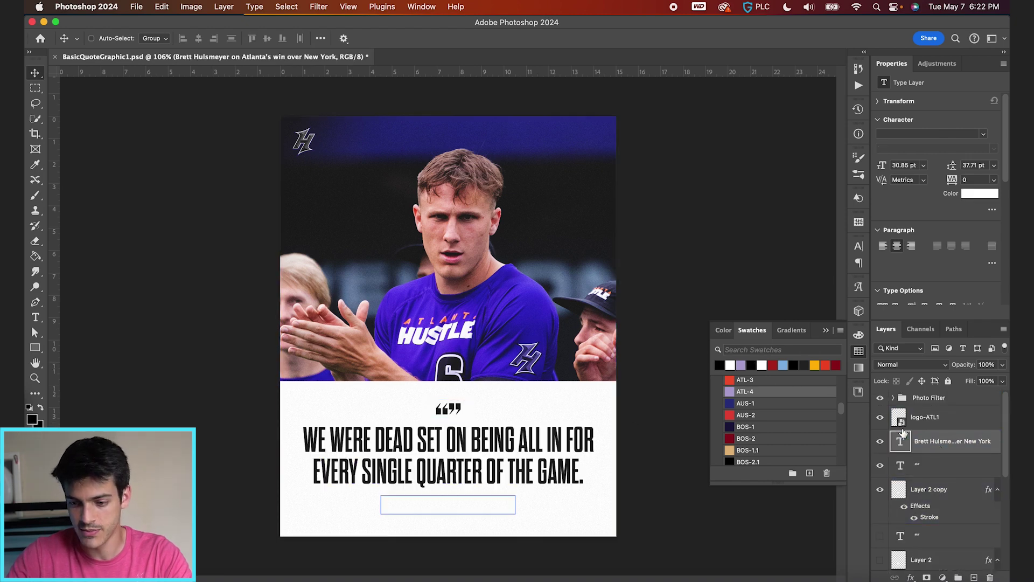
click(750, 366)
Step: Recolour the words "ALL IN" and "EVERY SINGLE QUARTER" with the purple ATL-4 swatch
key(t)
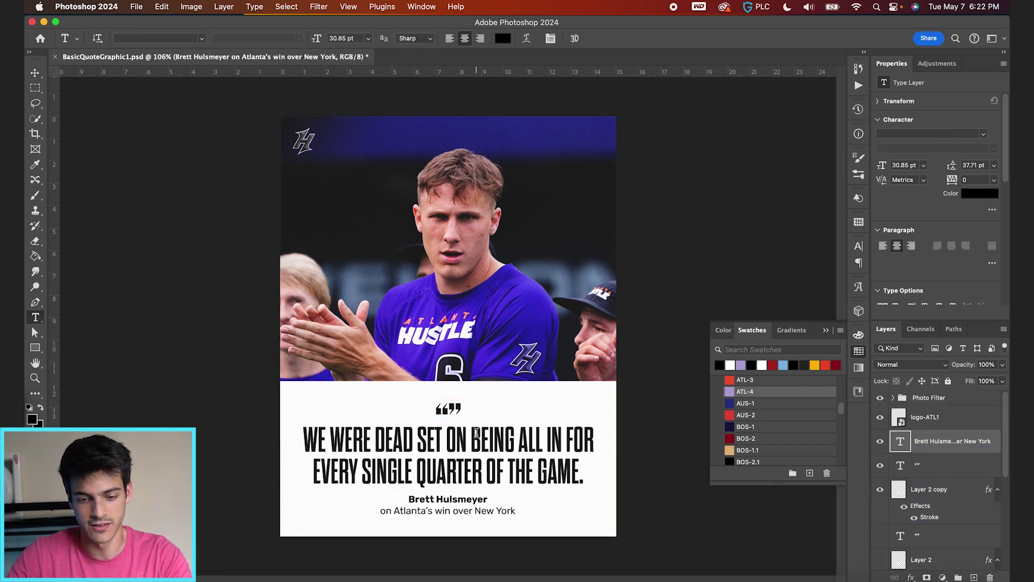
drag(523, 429, 562, 434)
click(730, 392)
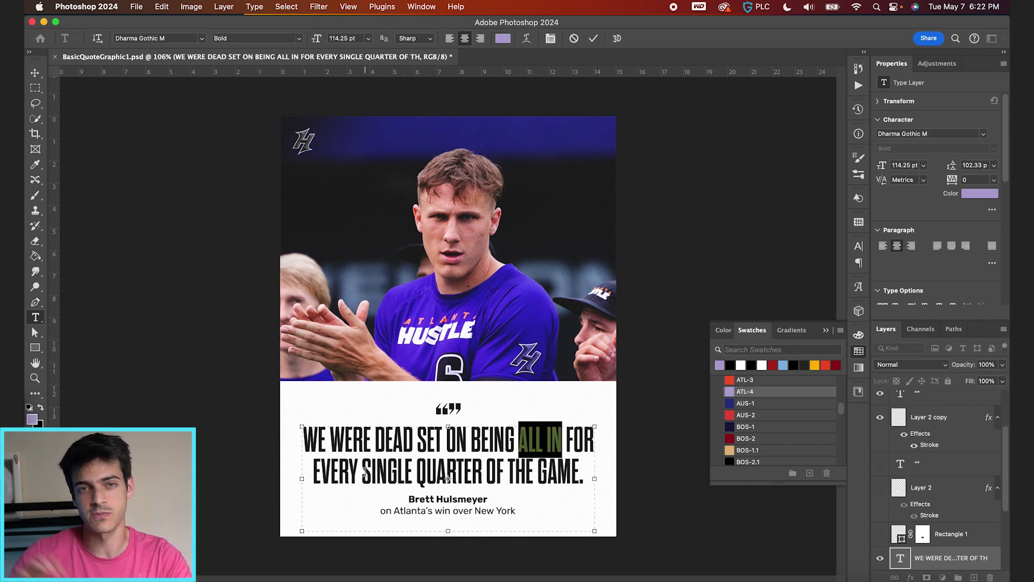
drag(317, 477, 483, 469)
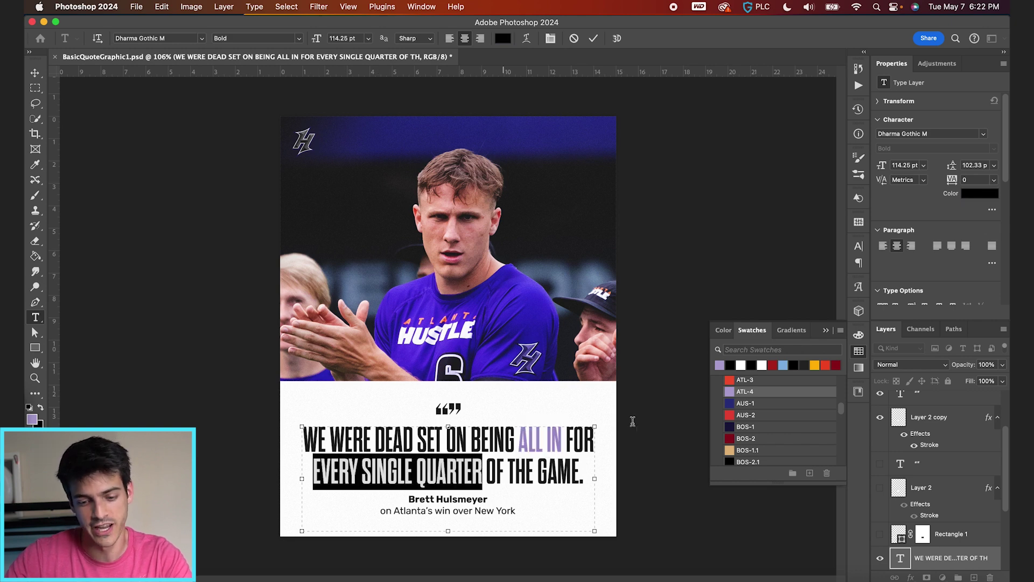
click(735, 388)
click(593, 38)
Step: Move the white rectangle down to a Y position of about 12.22 in, just above the quotation marks
scroll(952, 491, down, 5)
click(940, 461)
key(v)
drag(587, 371, 586, 379)
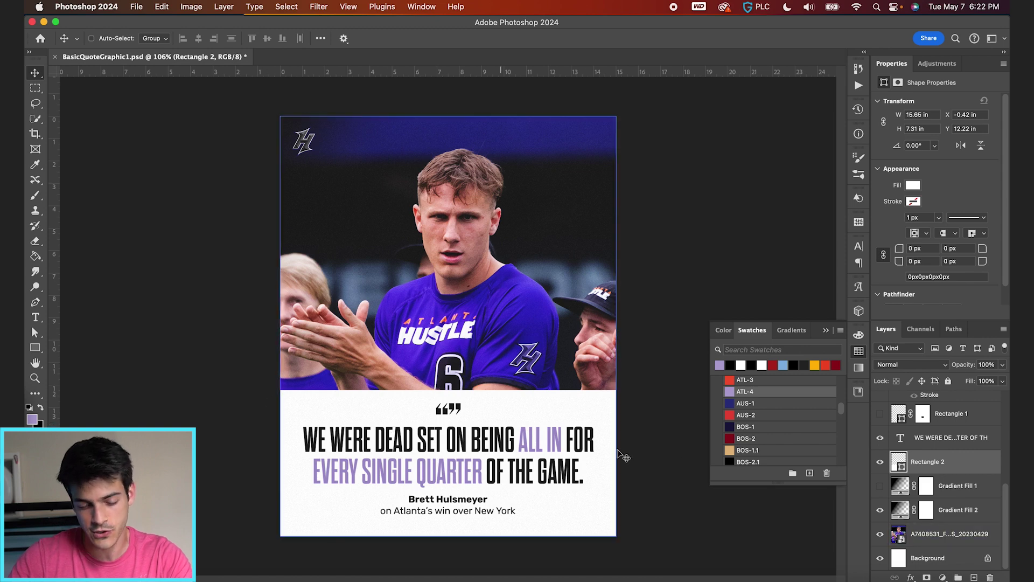
Step: Hide the white rectangle and draw a purple circle about 29.36 in across above it in the layer stack
click(881, 462)
key(super+alt+shift+n)
click(35, 347)
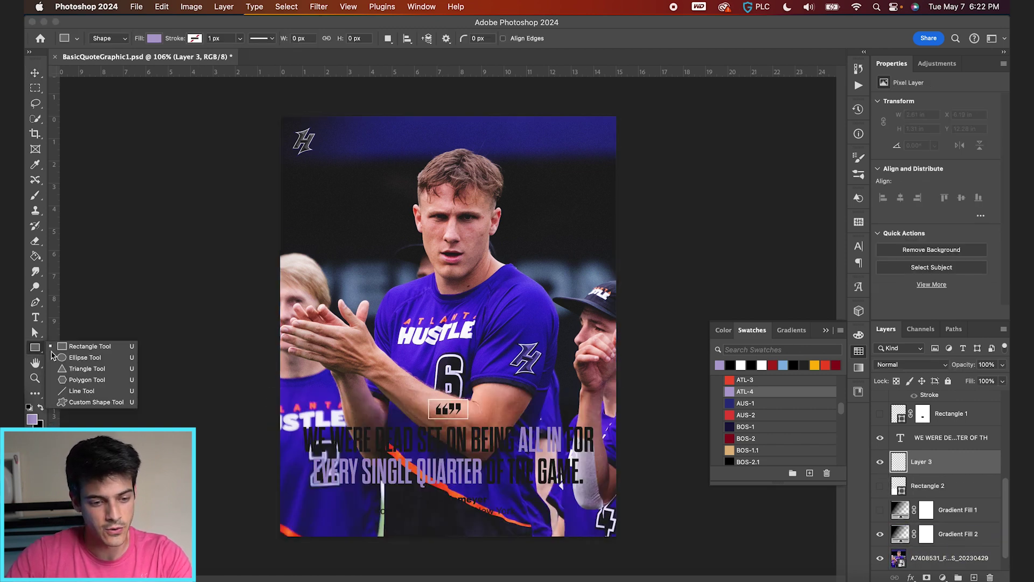
click(82, 359)
drag(446, 315, 821, 1)
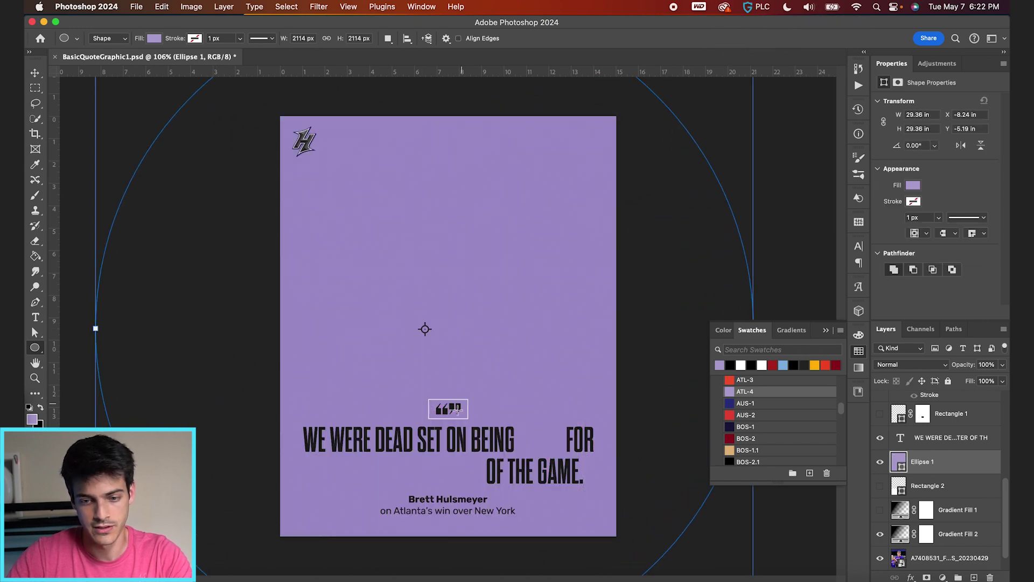
Step: Move the purple circle up so its lower curve ends just above the quotation marks
key(v)
drag(460, 459, 487, 204)
key(super+minus)
key(super+minus)
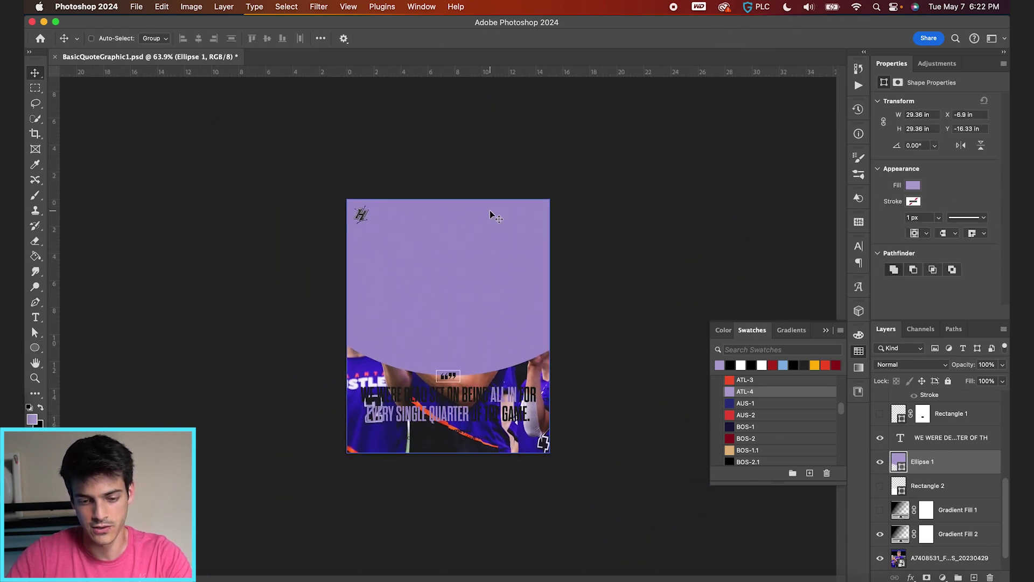
Step: Scale the purple circle up to about 38.57 in across so its lower curve is flatter above the quotation marks
key(super+t)
drag(595, 362, 596, 324)
key(Return)
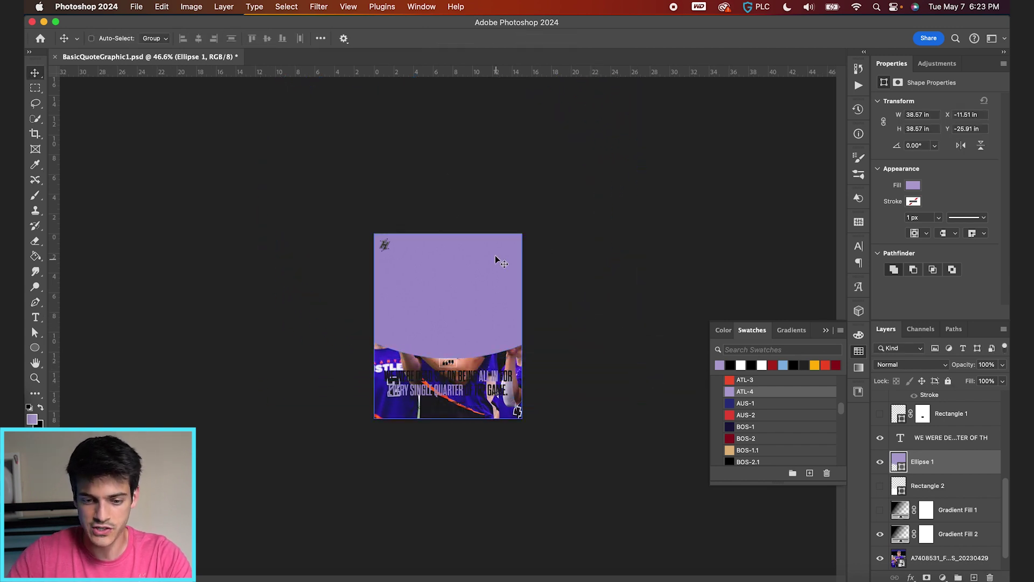
Step: Place the purple circle beneath the player photo with Gradient Fill 2 hidden, and clip the photo to the circle
key(super+0)
drag(898, 465, 899, 546)
click(880, 486)
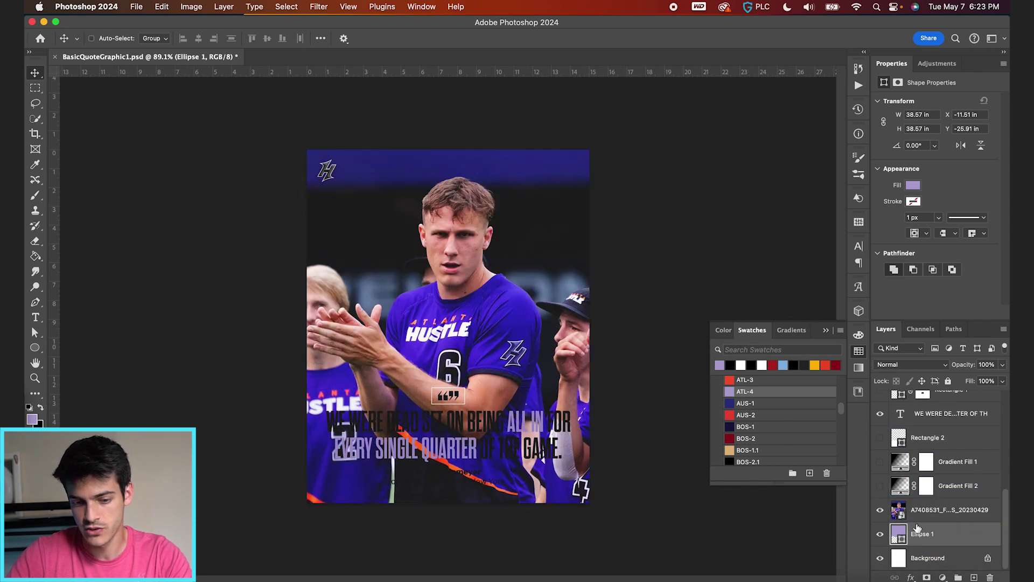
click(904, 518)
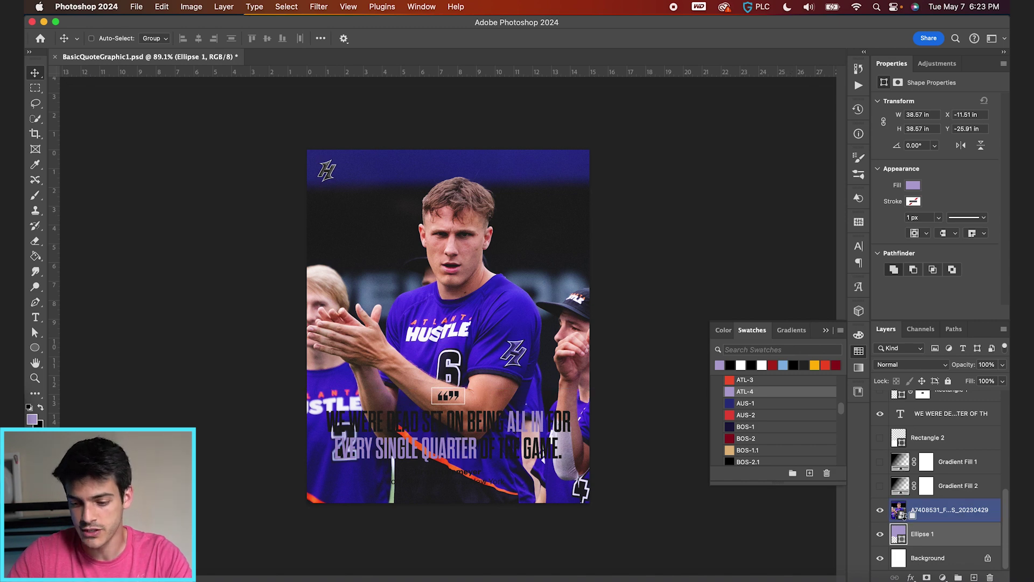
alt+click(904, 520)
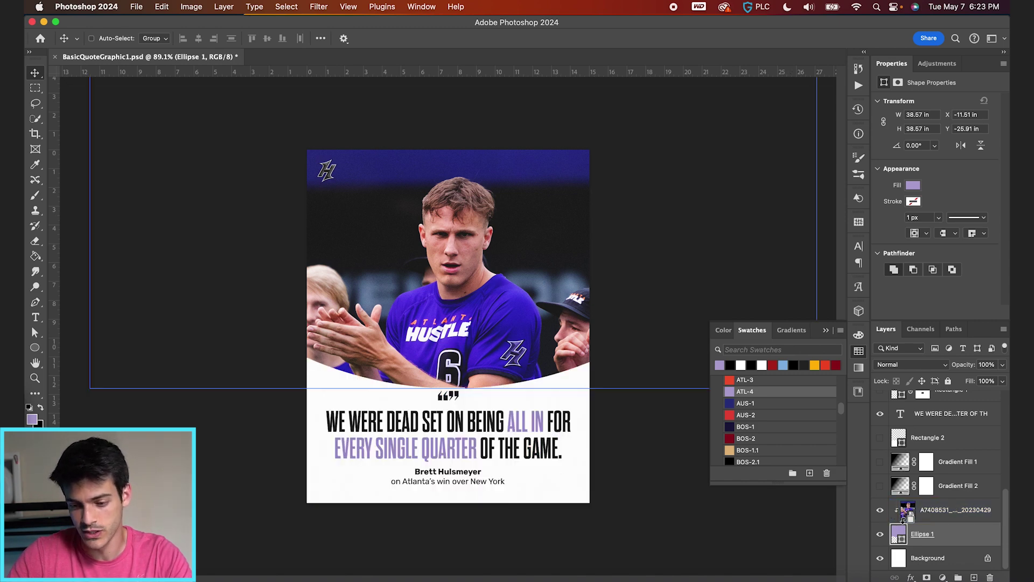
Step: Hide the white Background layer to inspect the area outside the clipped photo, and show it again
click(914, 547)
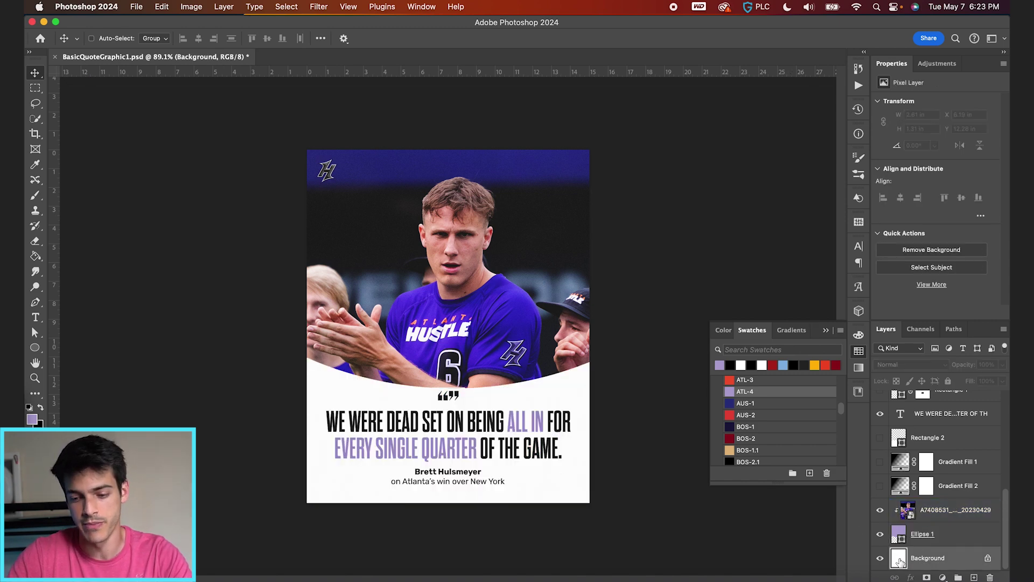
click(881, 562)
scroll(508, 475, up, 5)
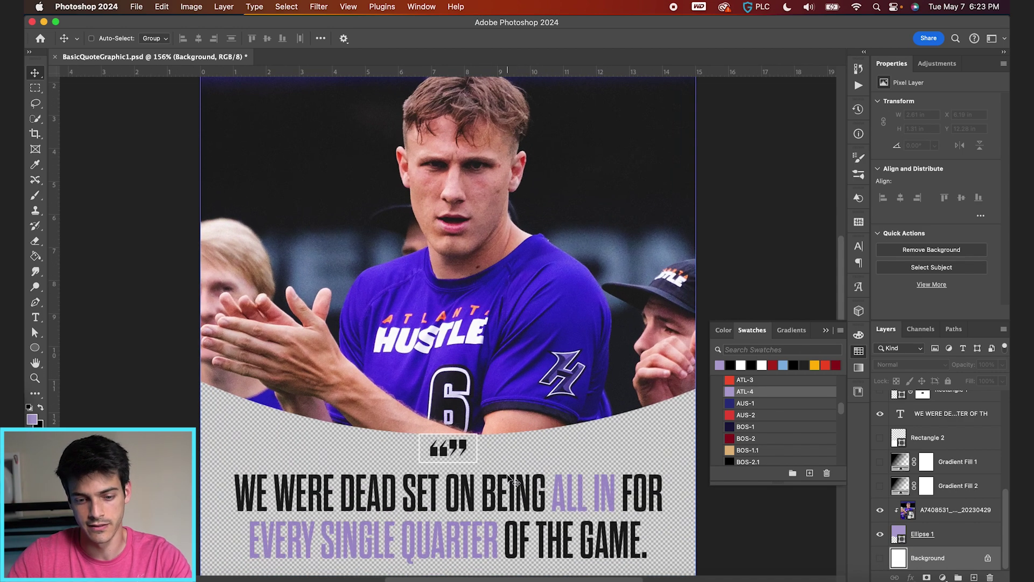
scroll(508, 476, down, 5)
click(880, 558)
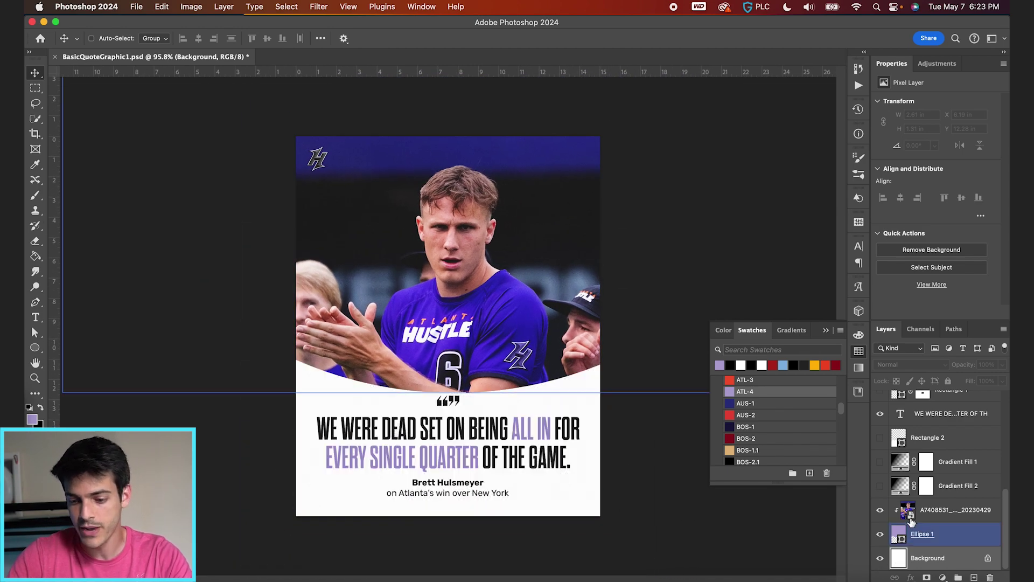
Step: Nudge the quotation marks down slightly, away from the curved edge of the photo
click(909, 514)
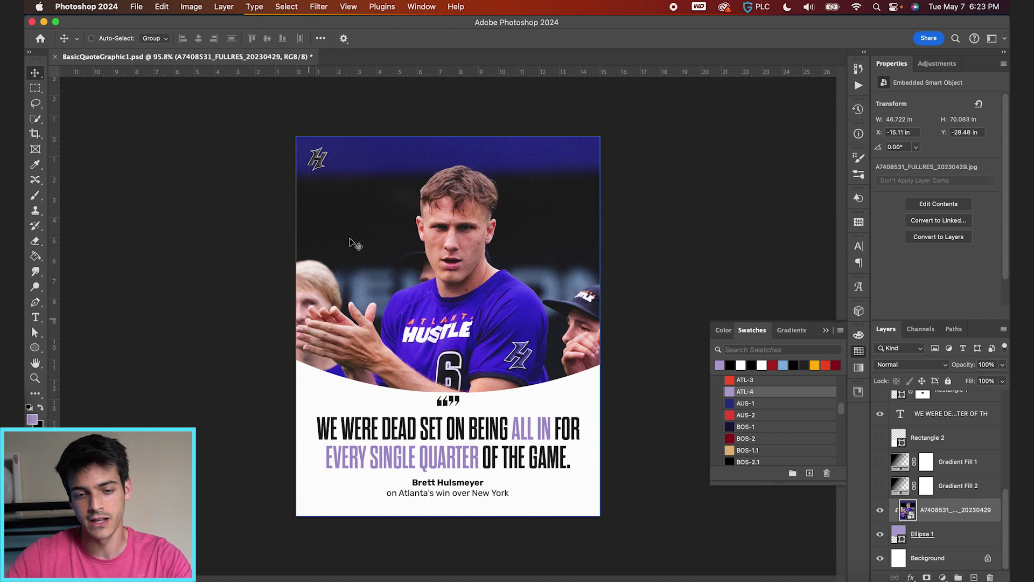
scroll(923, 487, up, 5)
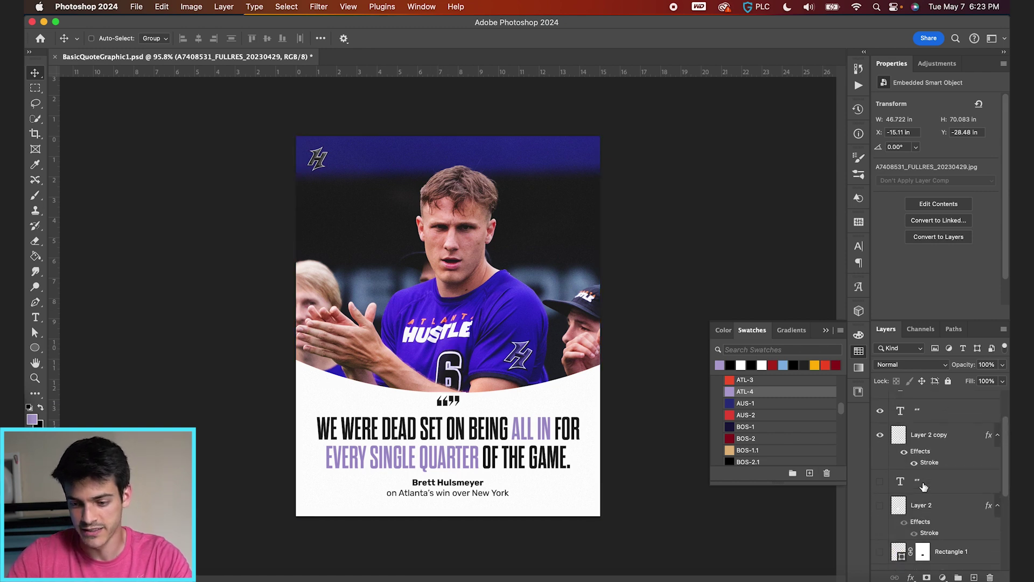
click(927, 462)
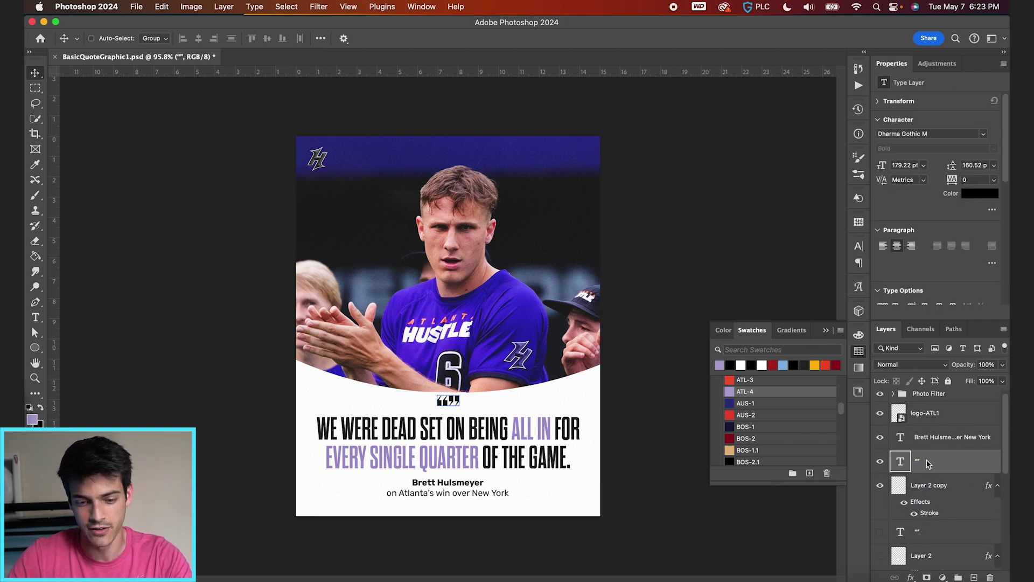
click(934, 448)
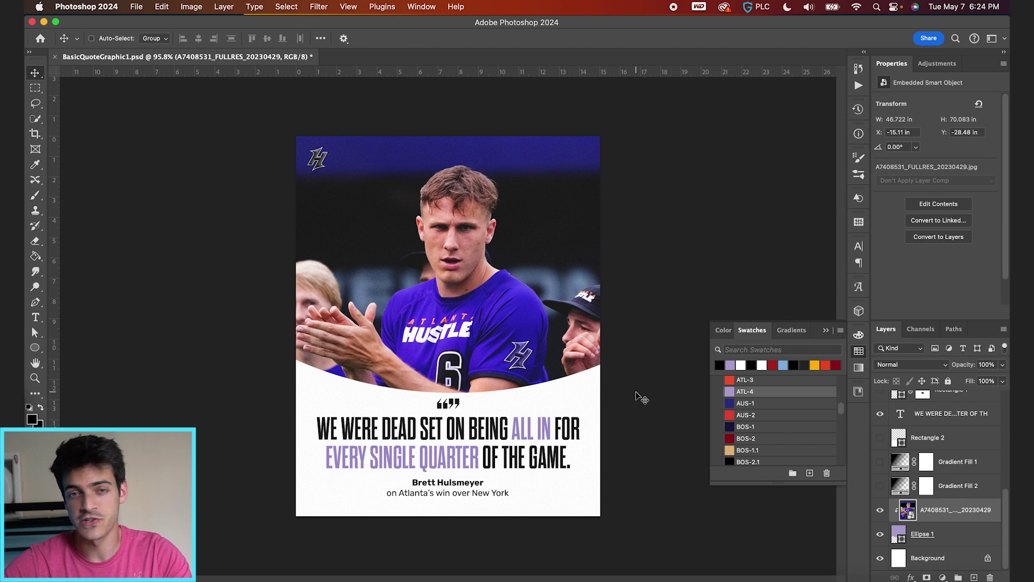
Step: Release the photo from the circle's clipping mask and show the white rectangle behind the quote text
alt+click(899, 515)
scroll(899, 484, up, 1)
click(880, 450)
Step: Fill the rectangle behind the text with the dark purple ATL-1 swatch and set its blend mode to Multiply
click(899, 454)
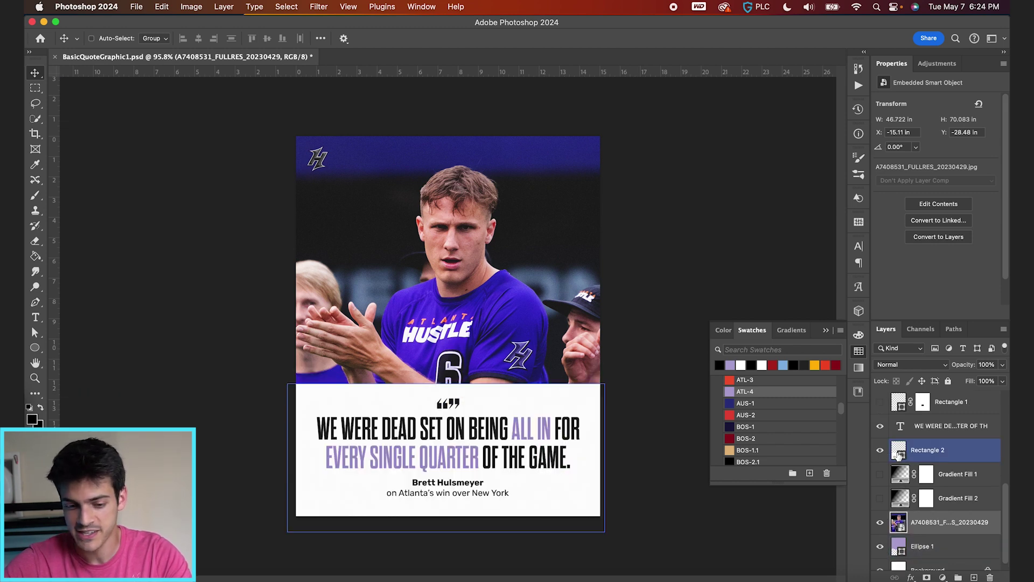
scroll(743, 406, up, 3)
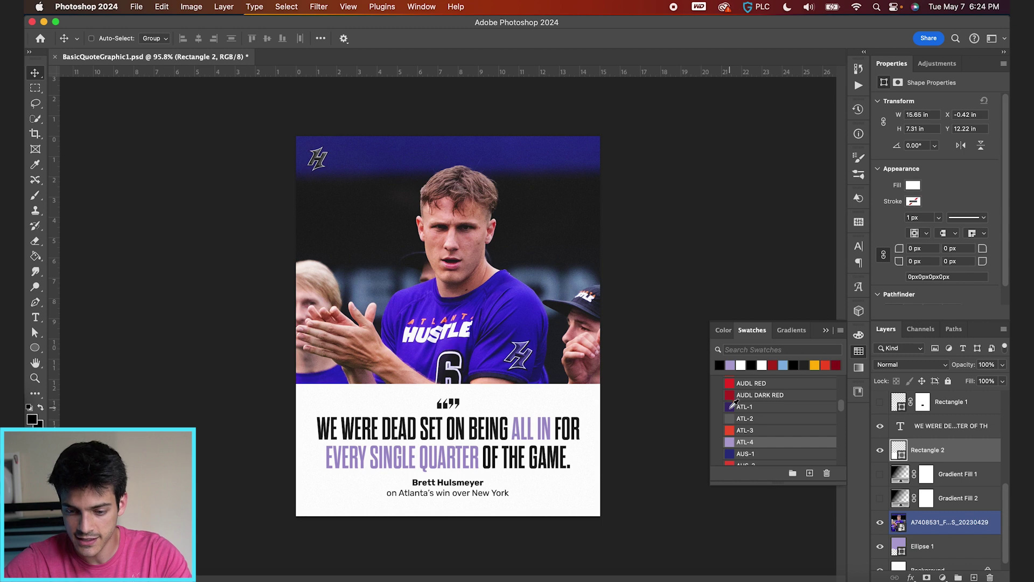
click(733, 405)
key(g)
click(919, 366)
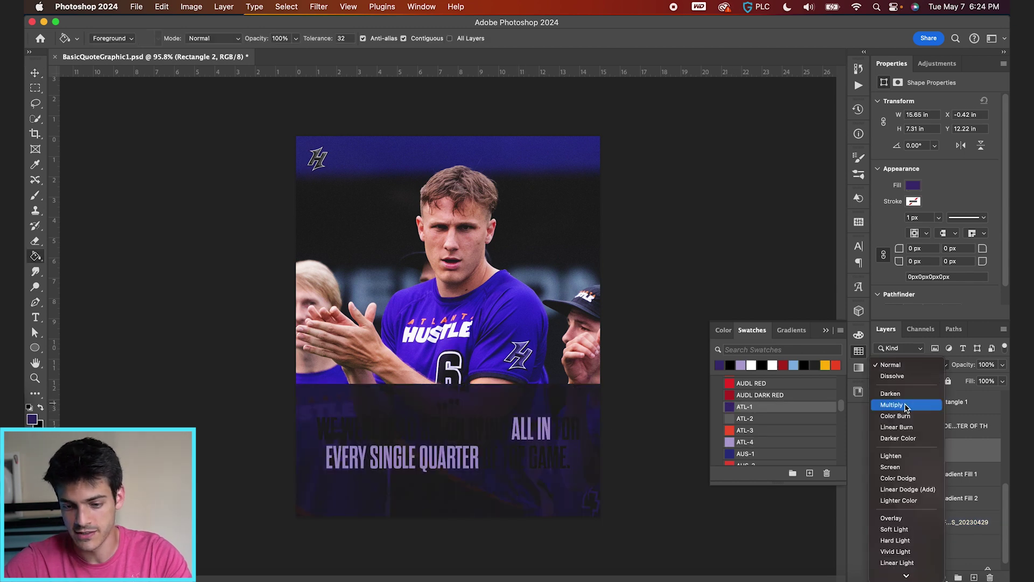
click(906, 408)
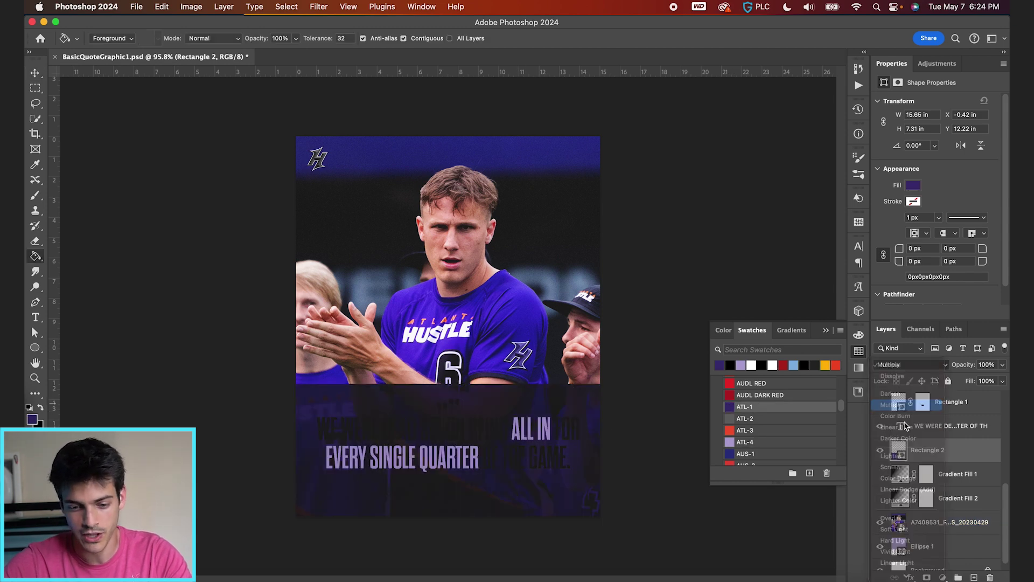
key(v)
scroll(559, 409, up, 5)
scroll(566, 392, down, 2)
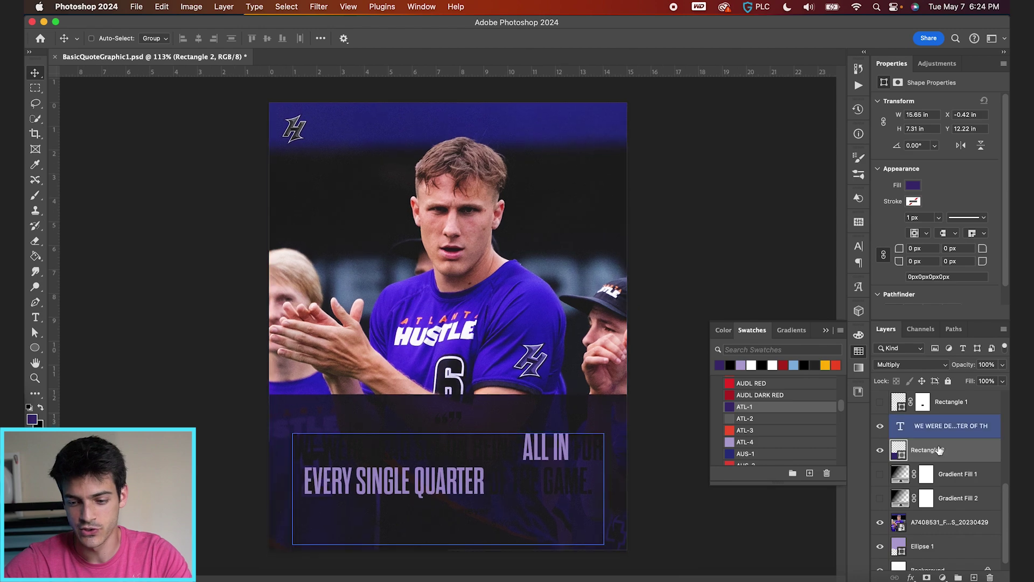
Step: Recolour the quote, the attribution and the quotation marks white, and hide the frame around the marks
click(948, 426)
scroll(940, 485, up, 4)
scroll(938, 485, up, 3)
super+click(934, 442)
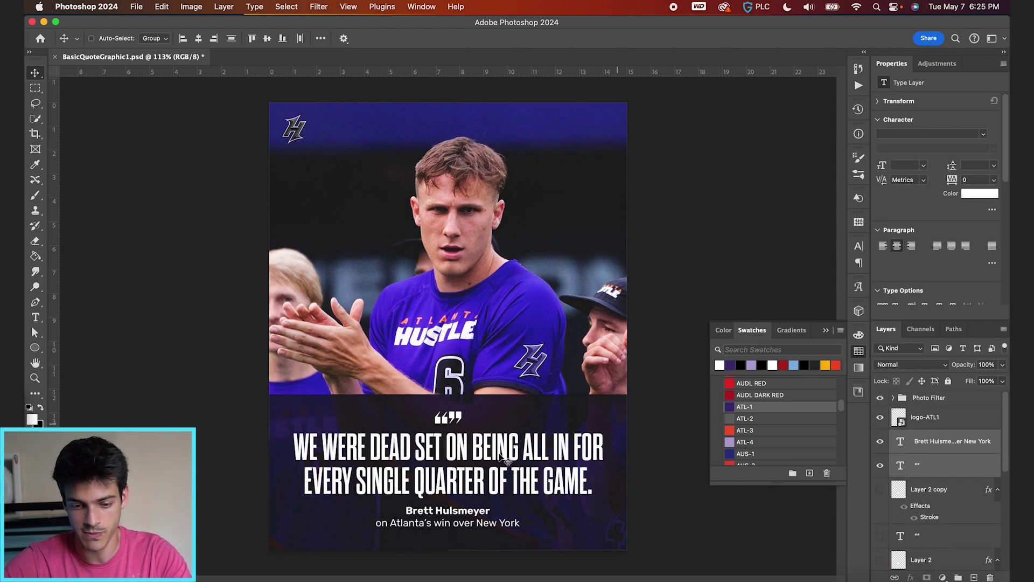
Step: Highlight "ALL IN" and "EVERY SINGLE QUARTER" in the white quote text with the light purple ATL-4 swatch
key(super+minus)
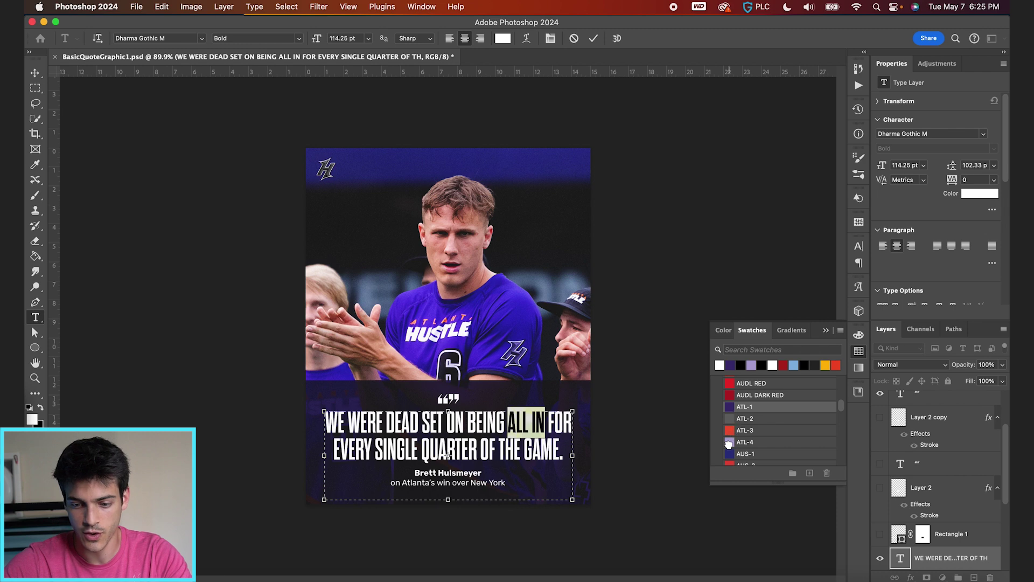
click(730, 442)
click(477, 449)
drag(477, 449, 302, 444)
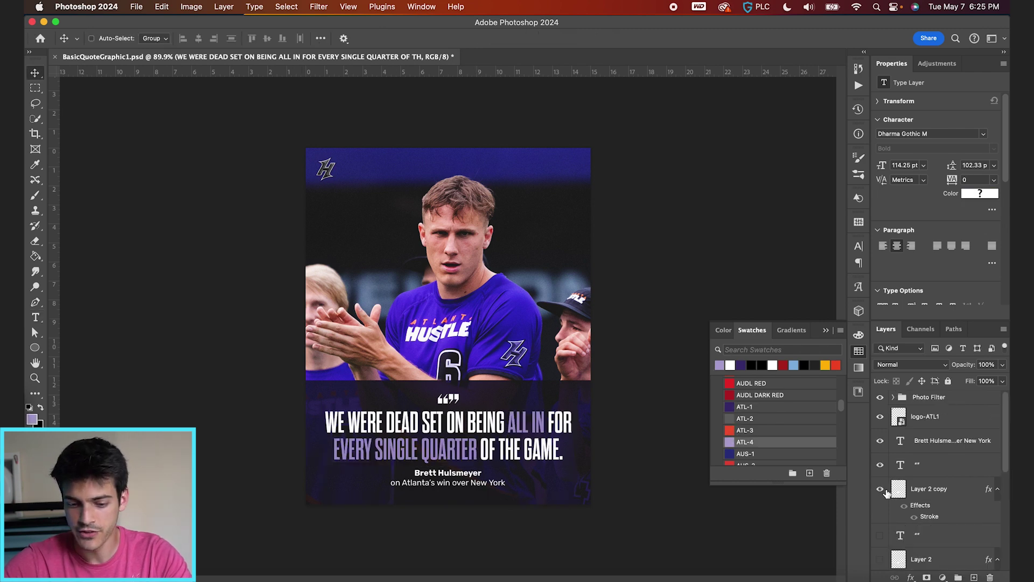
Step: Show the white frame around the quotation marks and nudge the frame and marks up together
click(880, 489)
click(928, 490)
shift+click(916, 465)
key(Up)
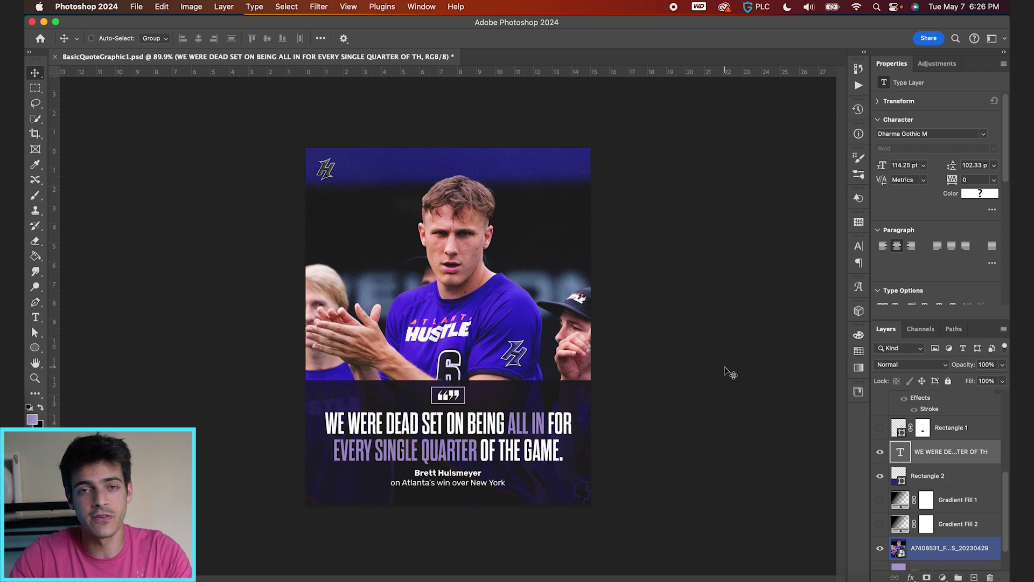